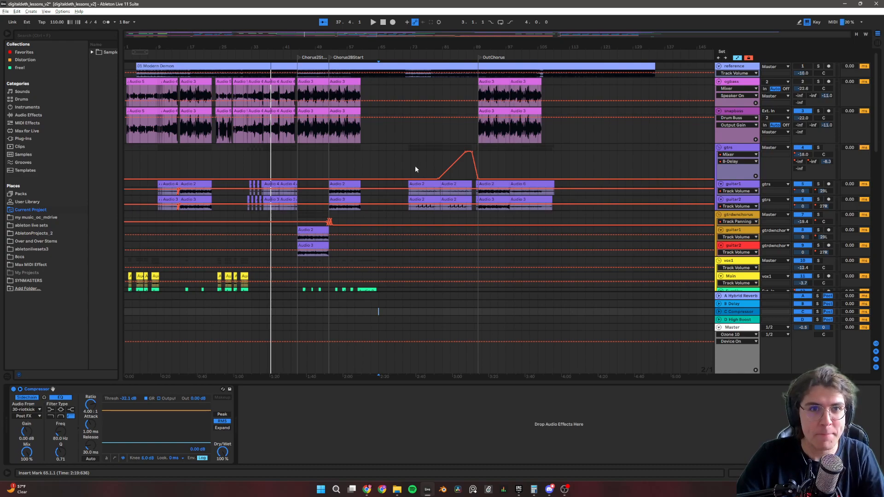
Look through the arrangement's tracks from the reference and bass tracks down to the fx tracks, and return to the first track.
{"action": "scroll", "coordinate": [479, 179], "scroll_direction": "up", "scroll_amount": 3}
{"action": "scroll", "coordinate": [477, 179], "scroll_direction": "up", "scroll_amount": 3}
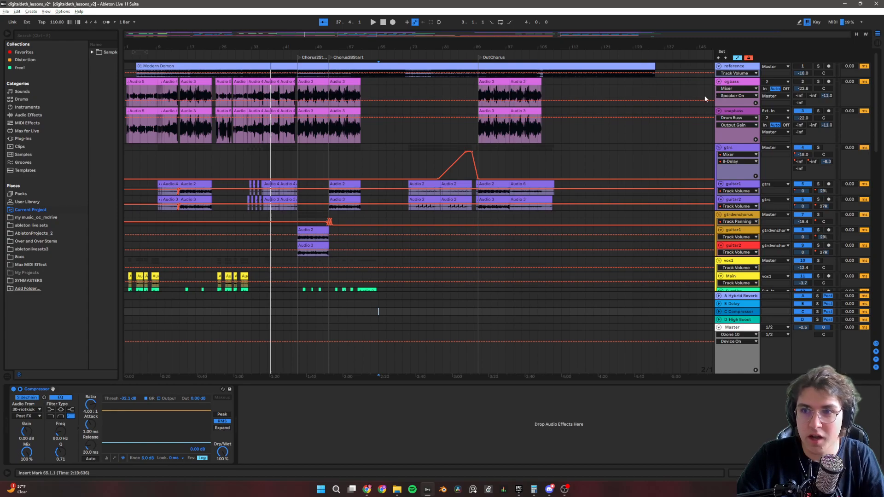
{"action": "left_click_drag", "start_coordinate": [877, 100], "coordinate": [870, 148]}
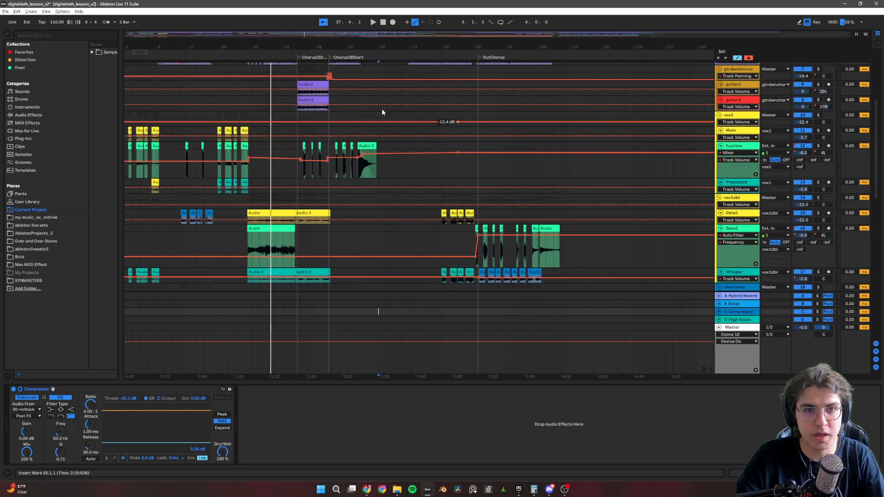
{"action": "scroll", "coordinate": [346, 161], "scroll_direction": "down", "scroll_amount": 5}
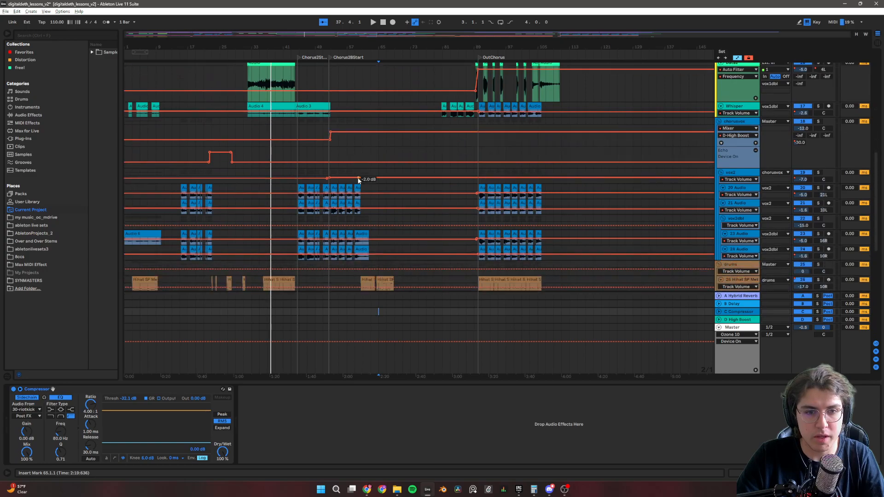
{"action": "scroll", "coordinate": [350, 182], "scroll_direction": "down", "scroll_amount": 1}
{"action": "scroll", "coordinate": [315, 214], "scroll_direction": "down", "scroll_amount": 4}
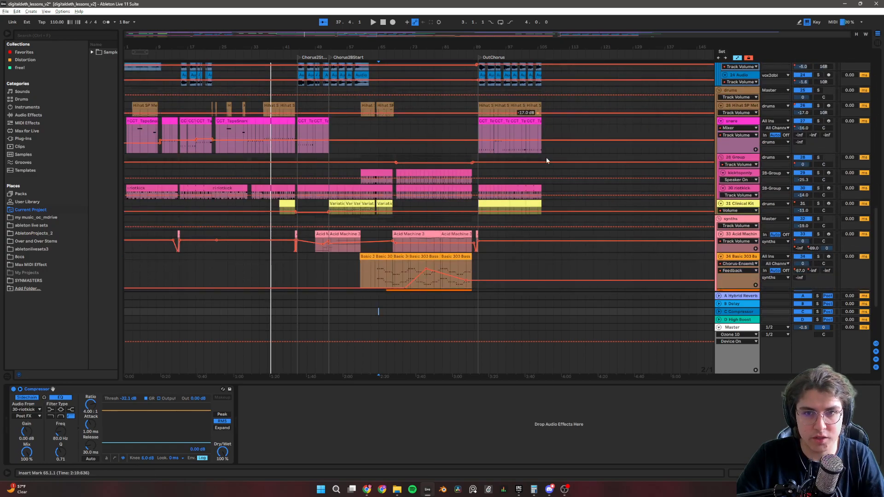
{"action": "scroll", "coordinate": [527, 202], "scroll_direction": "down", "scroll_amount": 3}
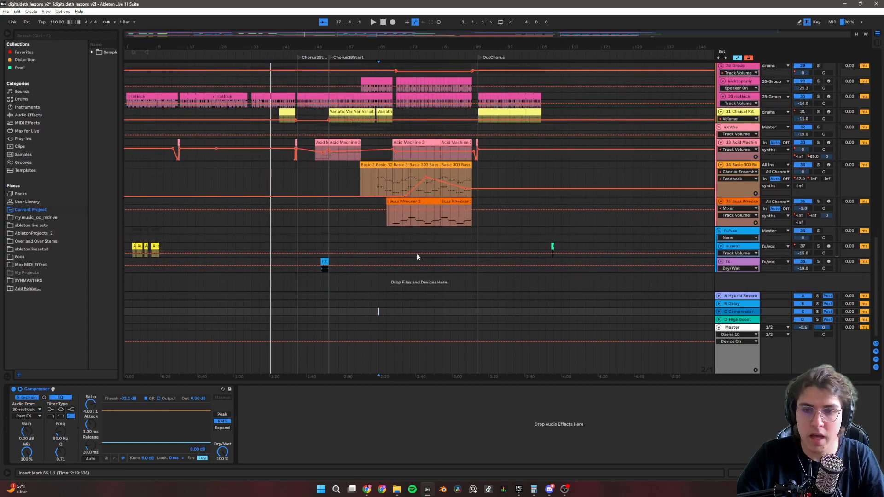
{"action": "scroll", "coordinate": [873, 243], "scroll_direction": "up", "scroll_amount": 2}
{"action": "left_click_drag", "start_coordinate": [874, 243], "coordinate": [882, 69]}
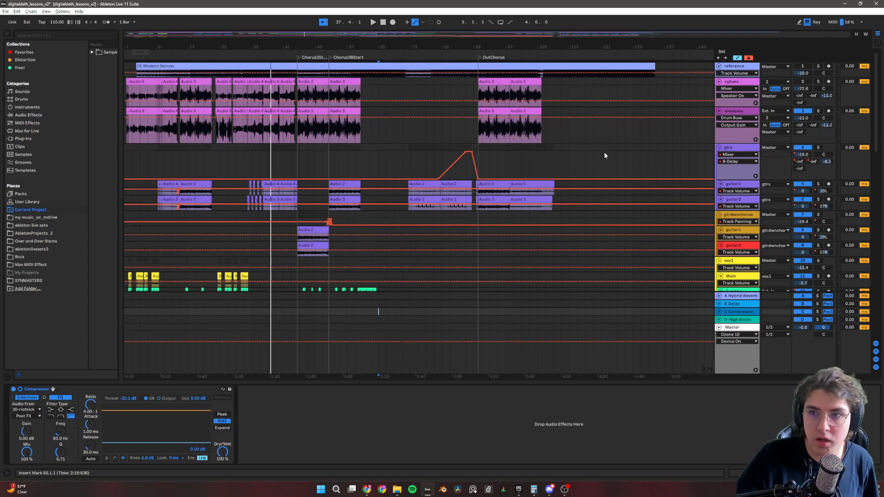
Enlarge the reference track's lane to show its waveform.
{"action": "left_click", "coordinate": [732, 67]}
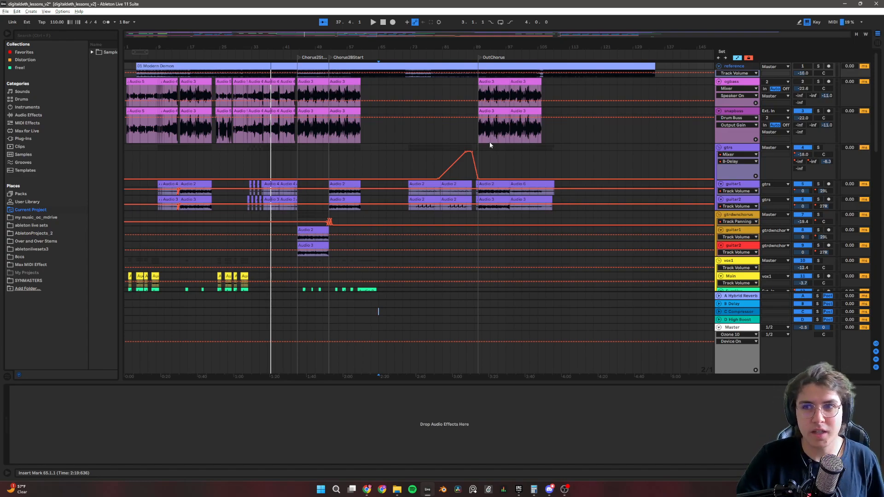
{"action": "scroll", "coordinate": [445, 80], "scroll_direction": "up", "scroll_amount": 5}
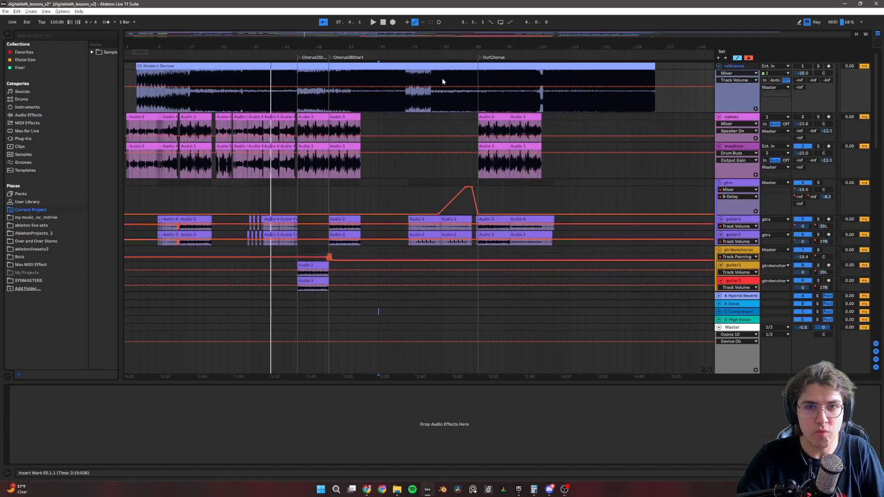
{"action": "scroll", "coordinate": [443, 80], "scroll_direction": "down", "scroll_amount": 1}
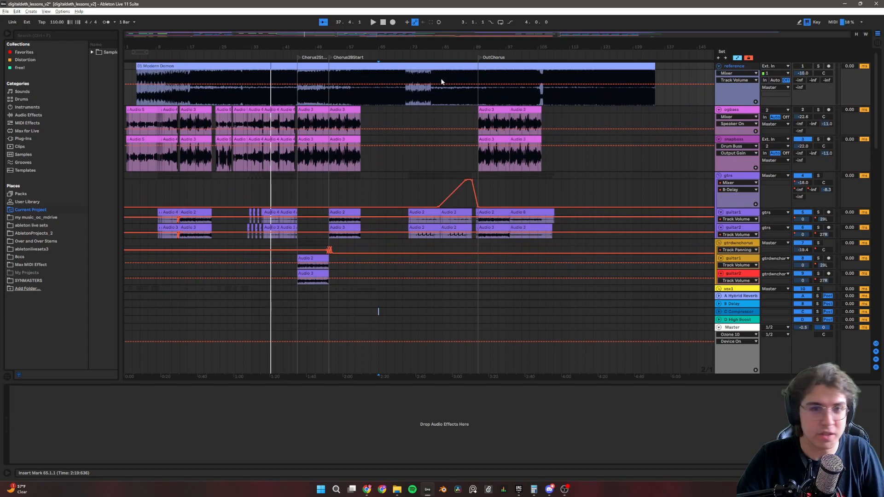
Solo the reference track, play it from the second chorus start and from bar 61, and turn its solo off.
{"action": "left_click", "coordinate": [301, 93]}
{"action": "left_click", "coordinate": [820, 67]}
{"action": "key", "text": "space"}
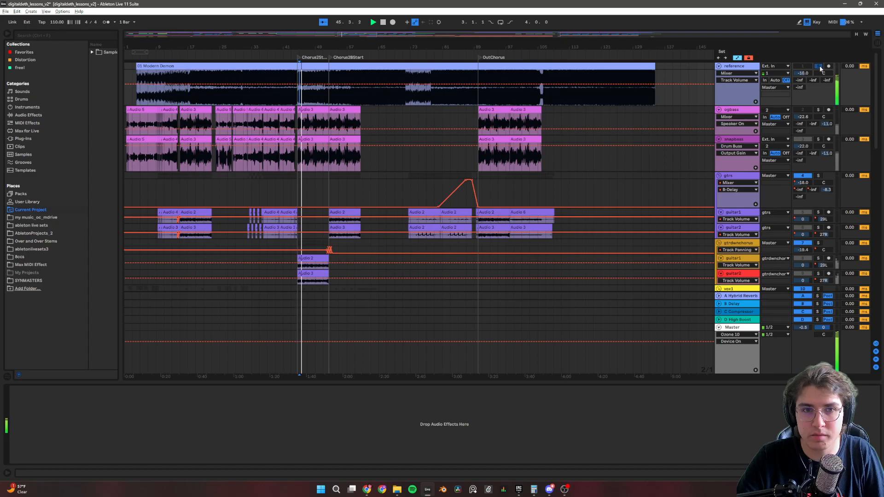
{"action": "key", "text": "space"}
{"action": "left_click", "coordinate": [364, 97]}
{"action": "key", "text": "space"}
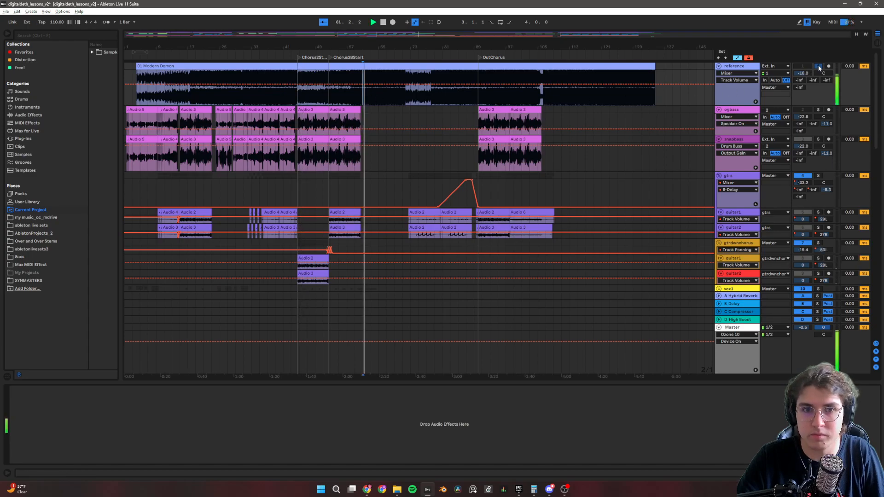
{"action": "key", "text": "space"}
{"action": "left_click", "coordinate": [818, 66]}
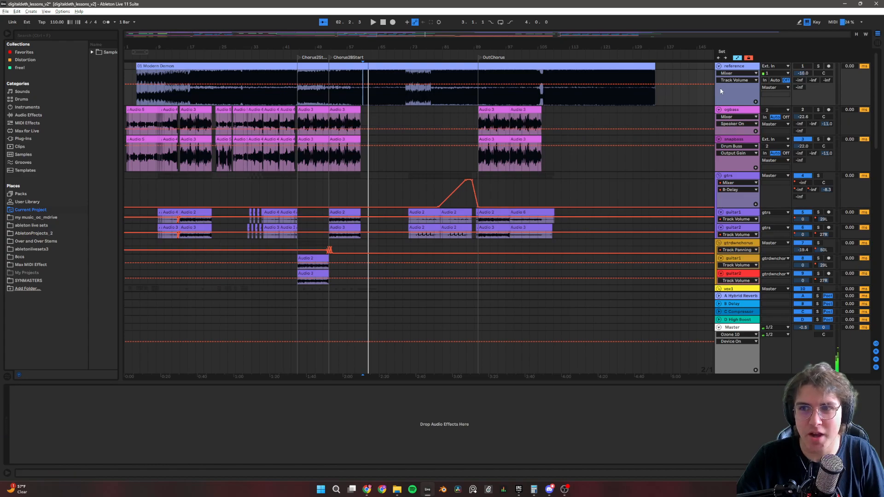
Collapse the reference track back to its compact height and return the playback position to the start of the song.
{"action": "scroll", "coordinate": [735, 97], "scroll_direction": "up", "scroll_amount": 1}
{"action": "scroll", "coordinate": [734, 95], "scroll_direction": "down", "scroll_amount": 3}
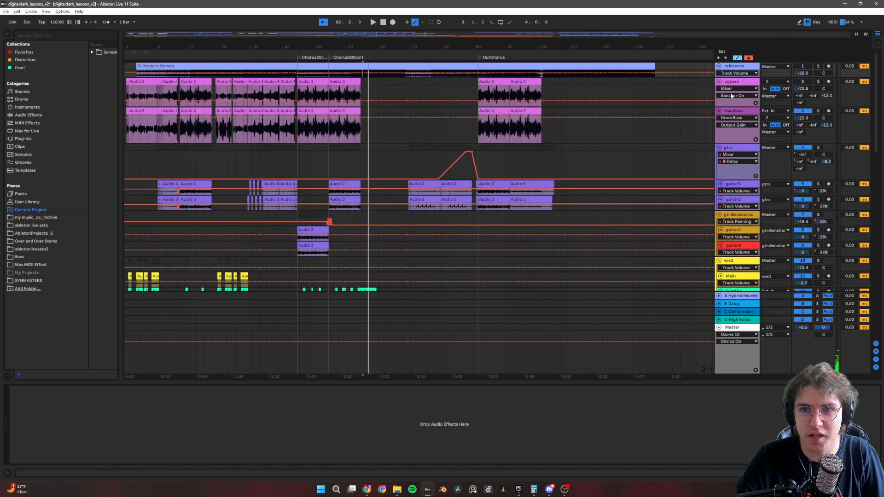
{"action": "scroll", "coordinate": [383, 129], "scroll_direction": "down", "scroll_amount": 1}
{"action": "scroll", "coordinate": [375, 129], "scroll_direction": "up", "scroll_amount": 1}
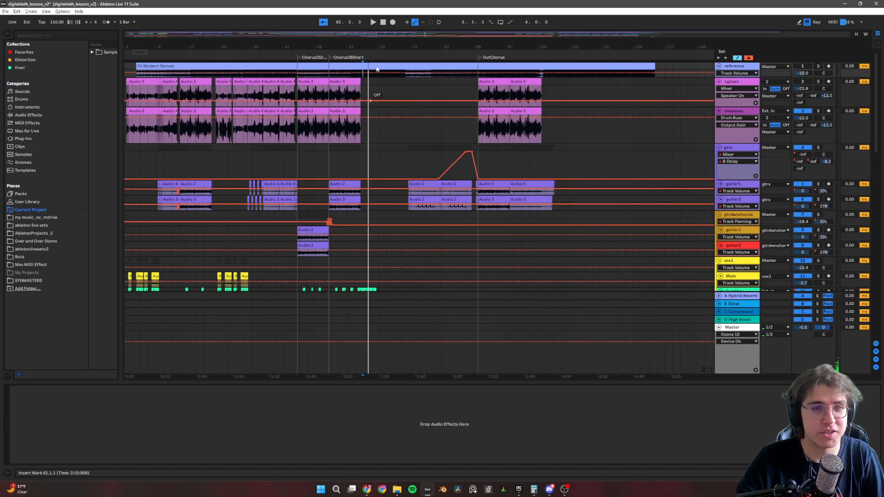
{"action": "left_click", "coordinate": [383, 22]}
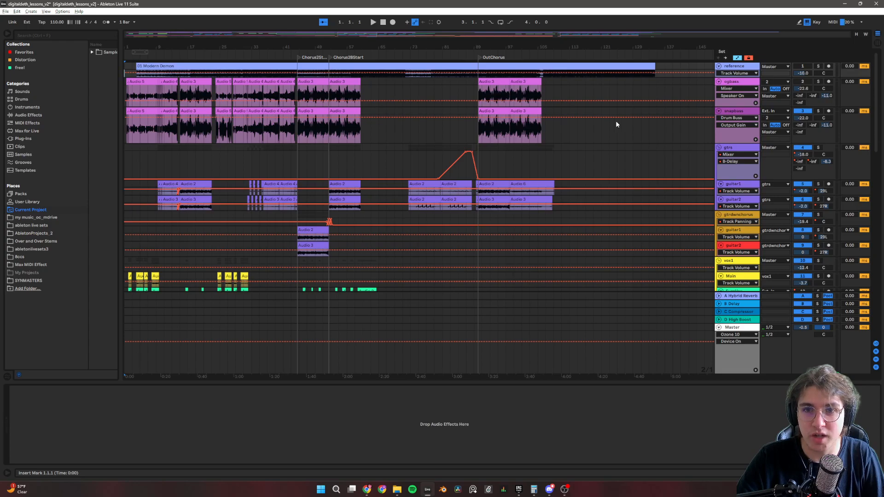
Examine the ogbass track's device chain and play the track soloed from bar 47.
{"action": "left_click", "coordinate": [751, 84]}
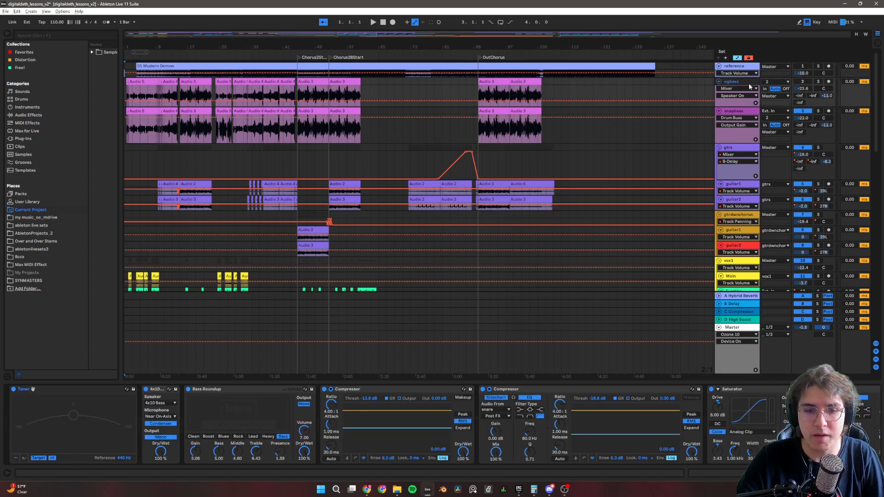
{"action": "scroll", "coordinate": [547, 428], "scroll_direction": "right", "scroll_amount": 10}
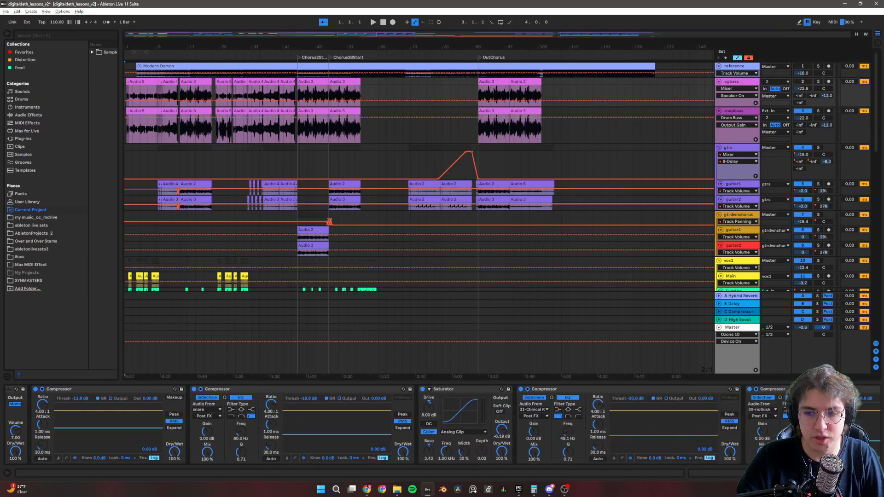
{"action": "scroll", "coordinate": [548, 428], "scroll_direction": "left", "scroll_amount": 10}
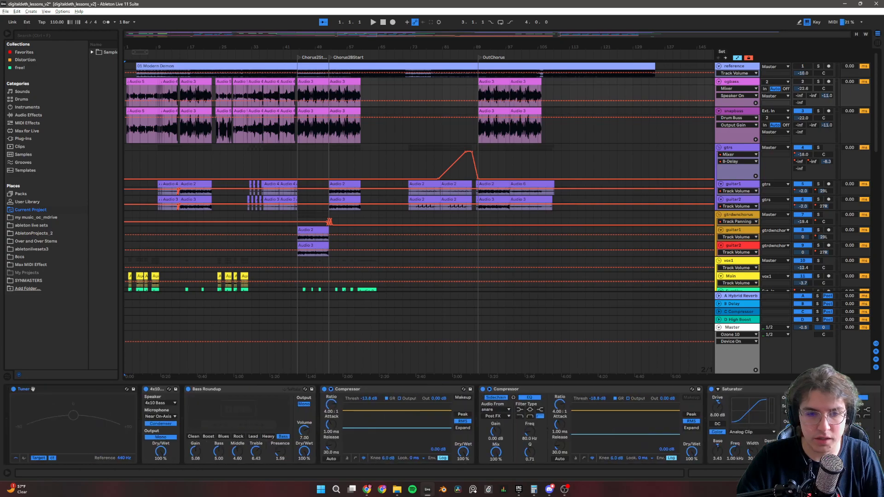
{"action": "scroll", "coordinate": [33, 389], "scroll_direction": "right", "scroll_amount": 10}
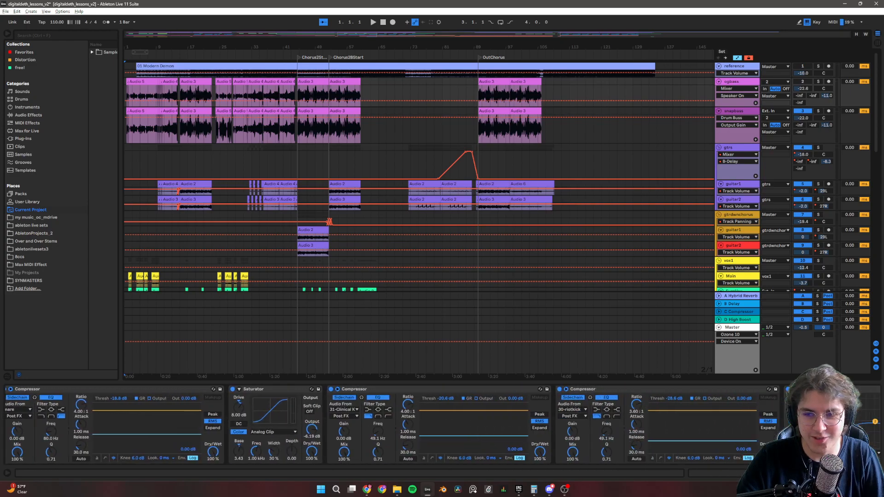
{"action": "scroll", "coordinate": [32, 389], "scroll_direction": "left", "scroll_amount": 10}
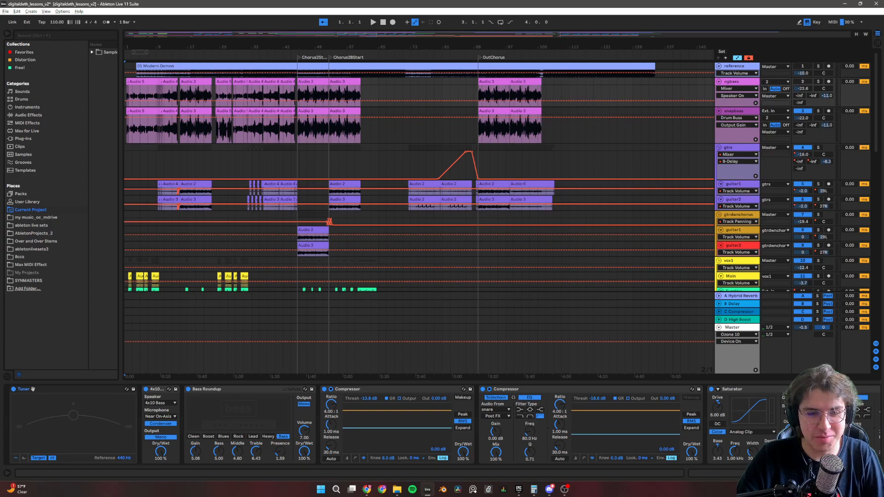
{"action": "scroll", "coordinate": [33, 389], "scroll_direction": "right", "scroll_amount": 5}
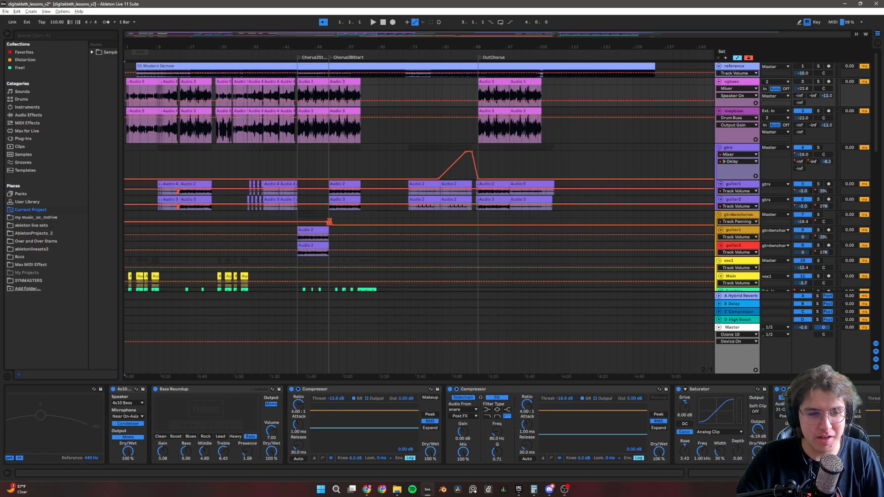
{"action": "scroll", "coordinate": [378, 424], "scroll_direction": "right", "scroll_amount": 5}
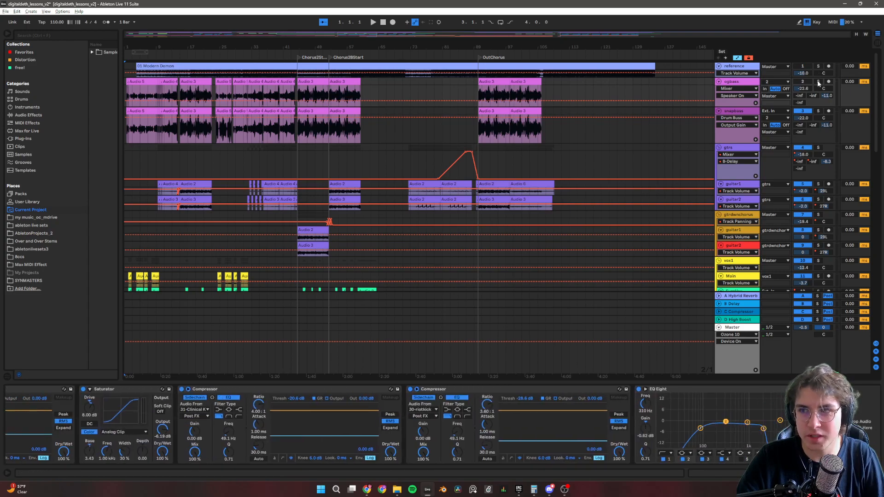
{"action": "left_click", "coordinate": [307, 94]}
{"action": "key", "text": "space"}
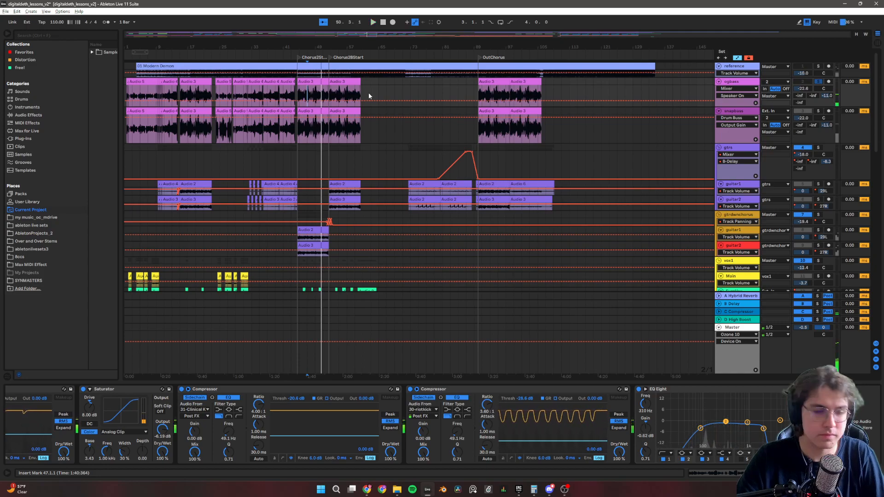
Examine the snapbass track's device chain, from the Tuner through the sidechain compressors and Saturator to EQ Eight, Drum Buss and Gate.
{"action": "left_click", "coordinate": [733, 111]}
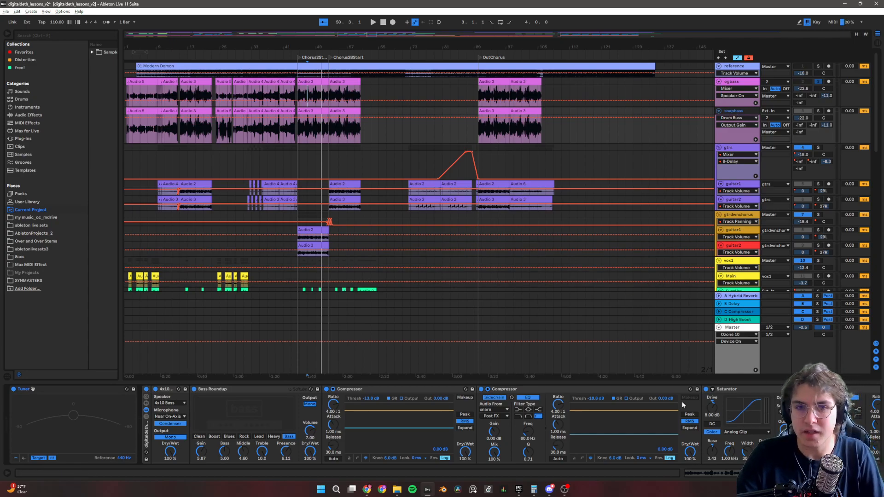
{"action": "scroll", "coordinate": [655, 385], "scroll_direction": "down", "scroll_amount": 5}
{"action": "scroll", "coordinate": [656, 386], "scroll_direction": "up", "scroll_amount": 5}
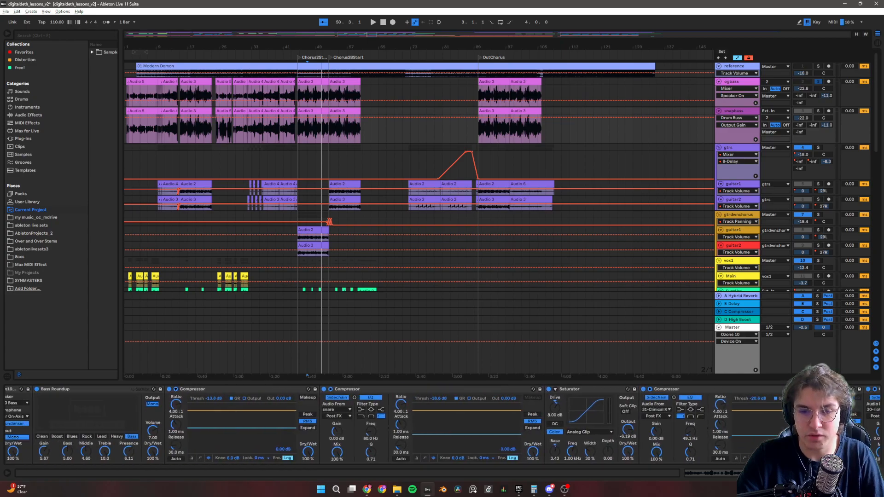
{"action": "scroll", "coordinate": [656, 386], "scroll_direction": "down", "scroll_amount": 5}
{"action": "scroll", "coordinate": [656, 386], "scroll_direction": "down", "scroll_amount": 5}
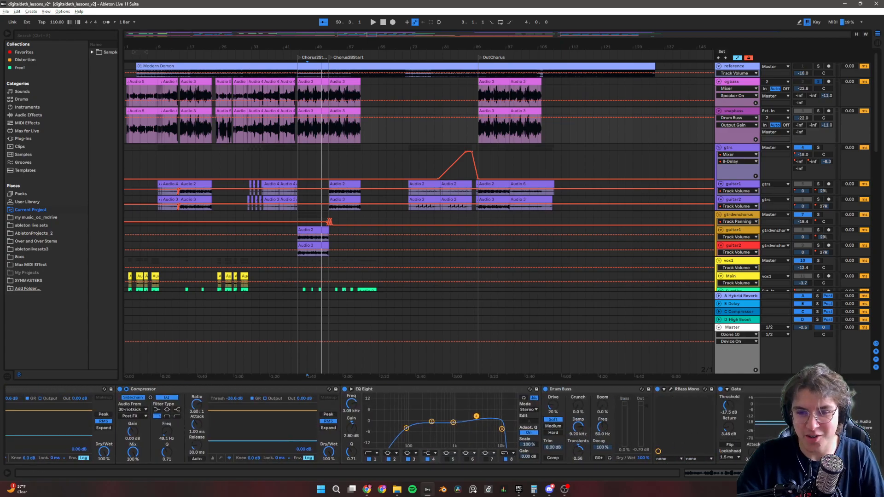
{"action": "scroll", "coordinate": [33, 390], "scroll_direction": "up", "scroll_amount": 10}
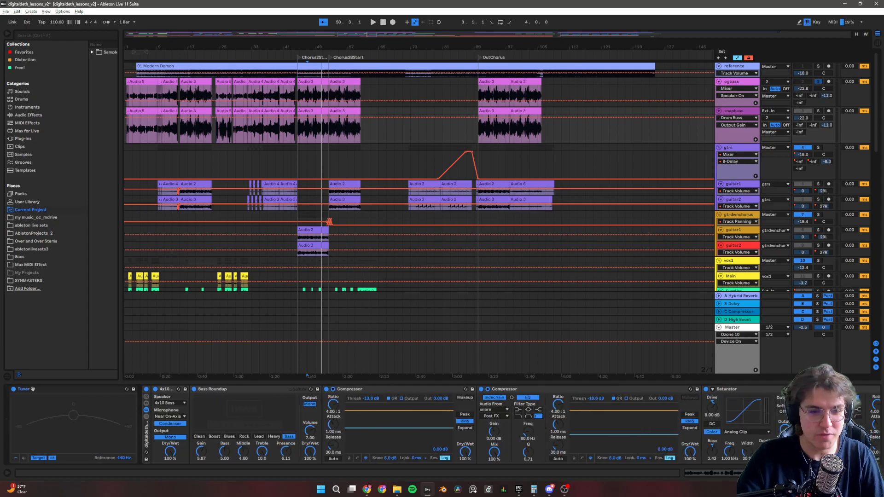
{"action": "scroll", "coordinate": [32, 390], "scroll_direction": "down", "scroll_amount": 1}
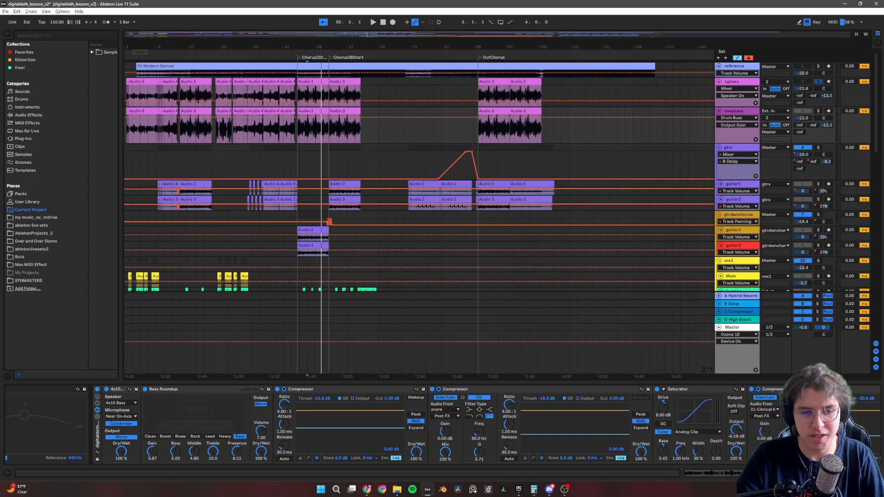
{"action": "scroll", "coordinate": [385, 425], "scroll_direction": "down", "scroll_amount": 1}
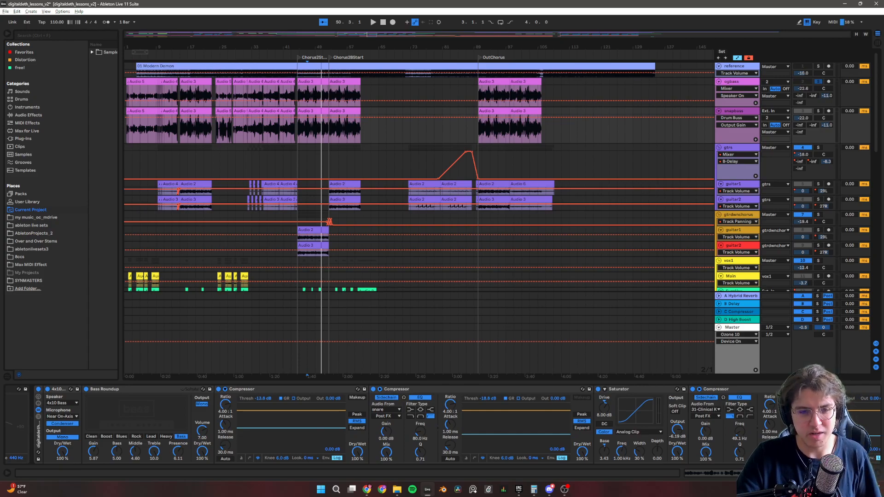
{"action": "scroll", "coordinate": [384, 425], "scroll_direction": "down", "scroll_amount": 2}
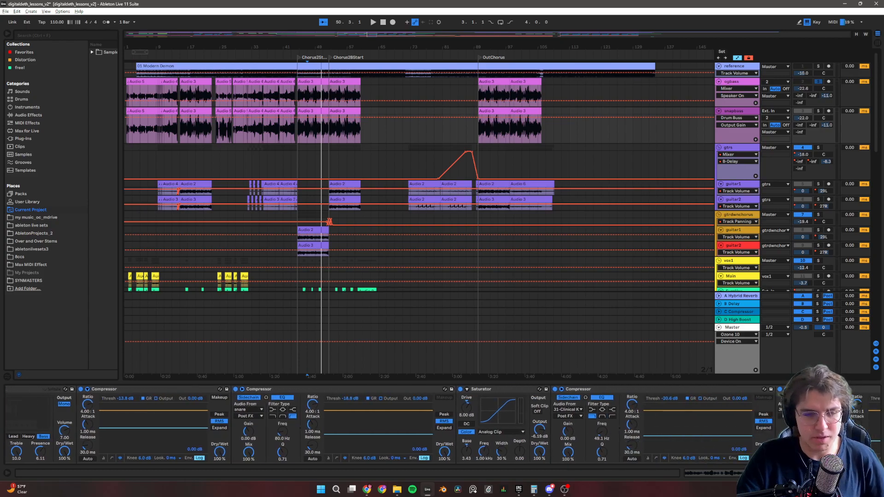
{"action": "scroll", "coordinate": [442, 425], "scroll_direction": "down", "scroll_amount": 1}
{"action": "scroll", "coordinate": [442, 424], "scroll_direction": "down", "scroll_amount": 1}
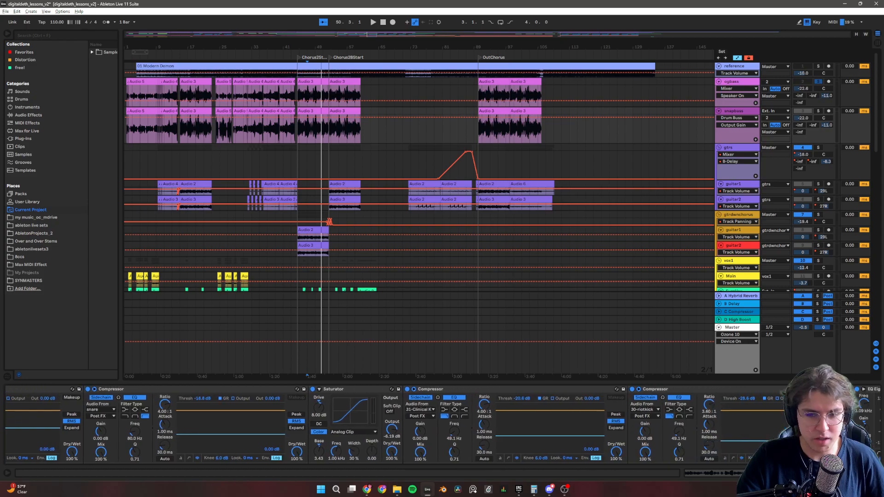
{"action": "scroll", "coordinate": [442, 424], "scroll_direction": "down", "scroll_amount": 6}
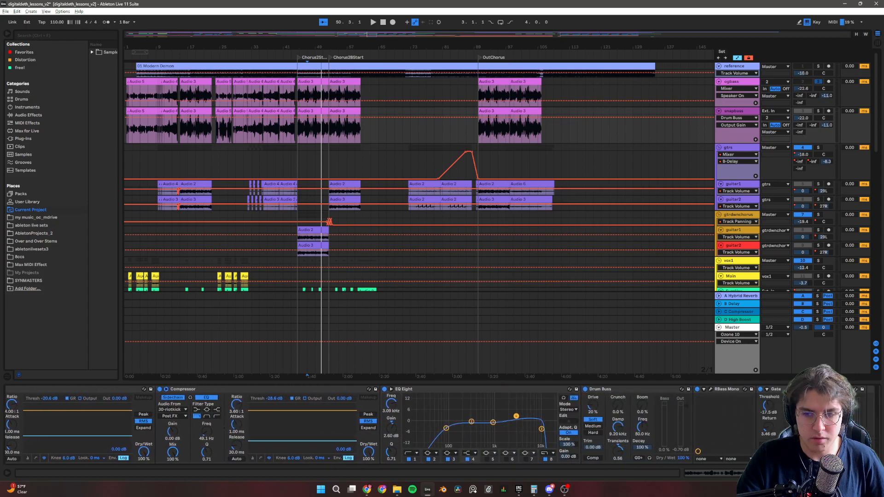
{"action": "scroll", "coordinate": [442, 425], "scroll_direction": "up", "scroll_amount": 6}
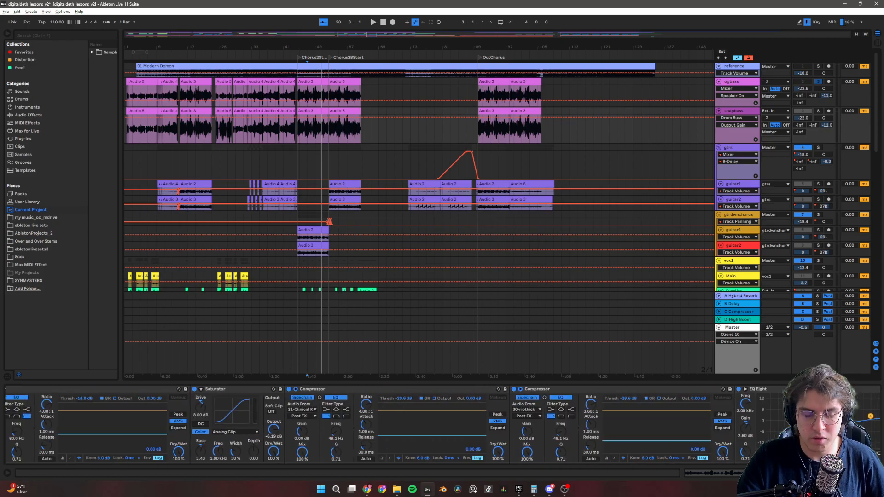
{"action": "scroll", "coordinate": [442, 425], "scroll_direction": "up", "scroll_amount": 1}
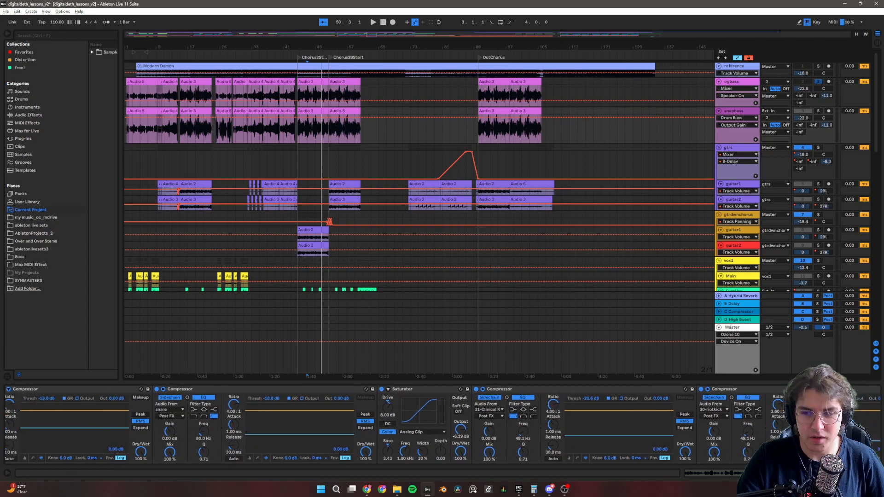
{"action": "scroll", "coordinate": [442, 424], "scroll_direction": "up", "scroll_amount": 4}
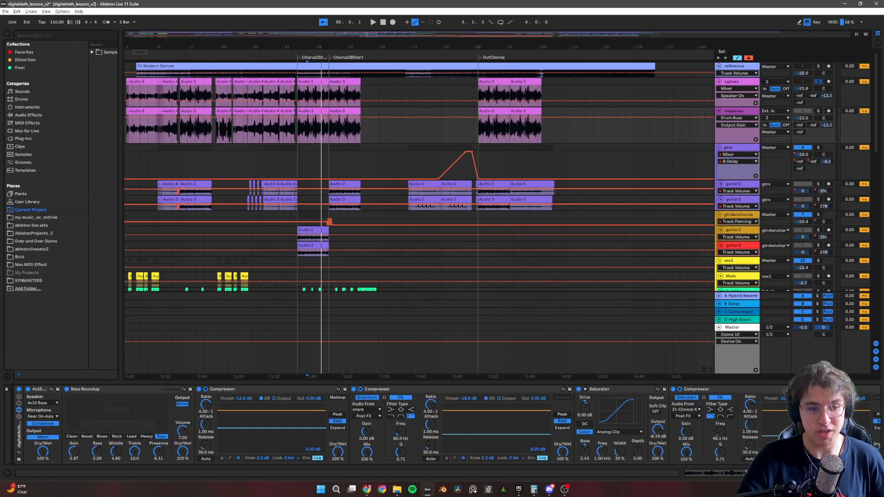
Examine the rest of the snapbass device chain, from Bass Roundup and the sidechain compressors to Drum Buss, RBass Mono and Gate.
{"action": "scroll", "coordinate": [382, 424], "scroll_direction": "right", "scroll_amount": 2}
{"action": "scroll", "coordinate": [442, 424], "scroll_direction": "right", "scroll_amount": 1}
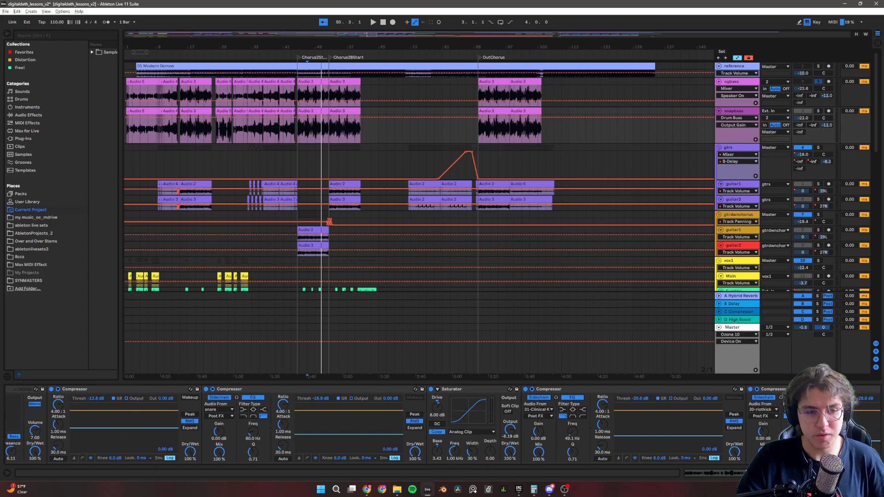
{"action": "scroll", "coordinate": [378, 424], "scroll_direction": "right", "scroll_amount": 4}
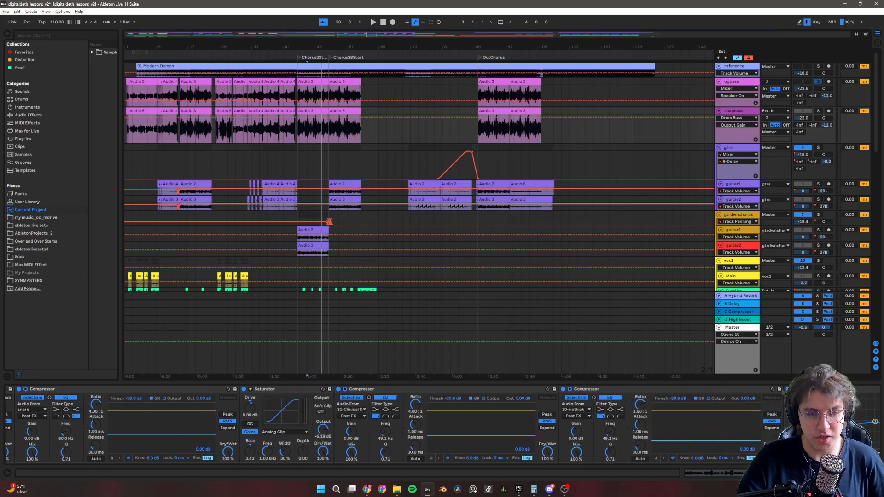
{"action": "scroll", "coordinate": [378, 424], "scroll_direction": "right", "scroll_amount": 3}
{"action": "scroll", "coordinate": [378, 423], "scroll_direction": "right", "scroll_amount": 1}
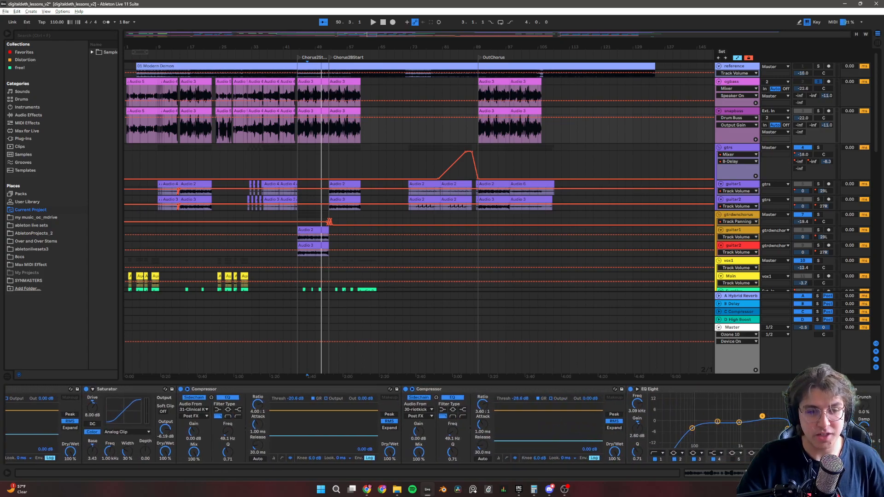
{"action": "scroll", "coordinate": [378, 424], "scroll_direction": "right", "scroll_amount": 3}
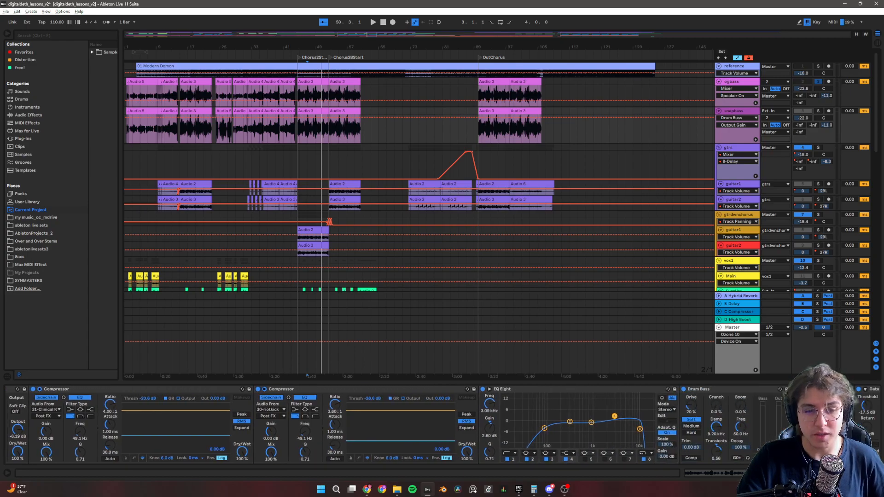
{"action": "scroll", "coordinate": [378, 424], "scroll_direction": "right", "scroll_amount": 1}
{"action": "scroll", "coordinate": [378, 424], "scroll_direction": "right", "scroll_amount": 2}
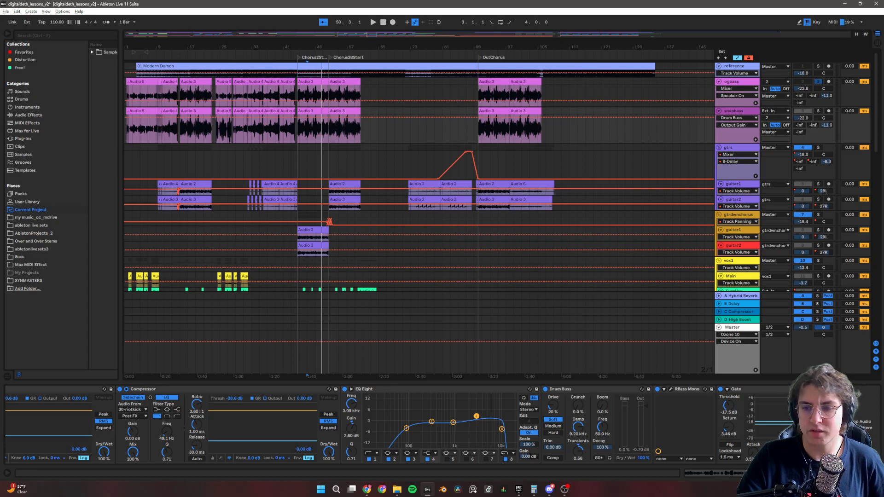
Solo the snapbass track, play it from bar 47, and show its device chain.
{"action": "left_click", "coordinate": [308, 90]}
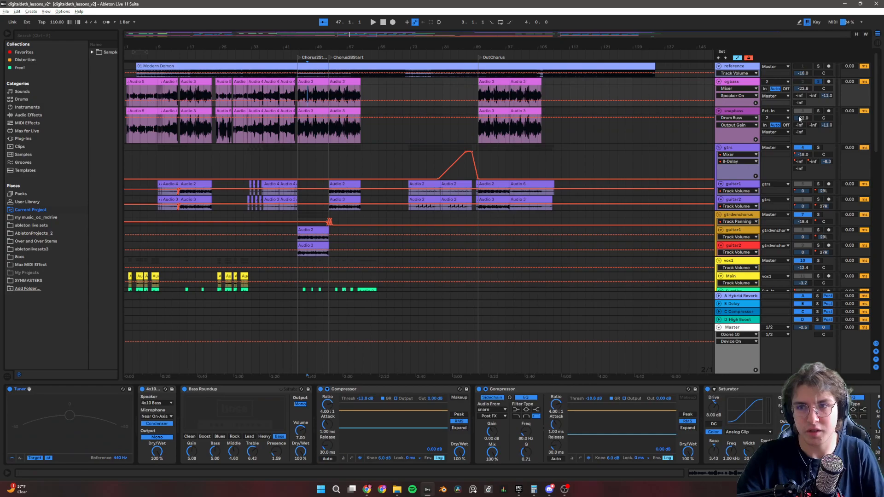
{"action": "key", "text": "space"}
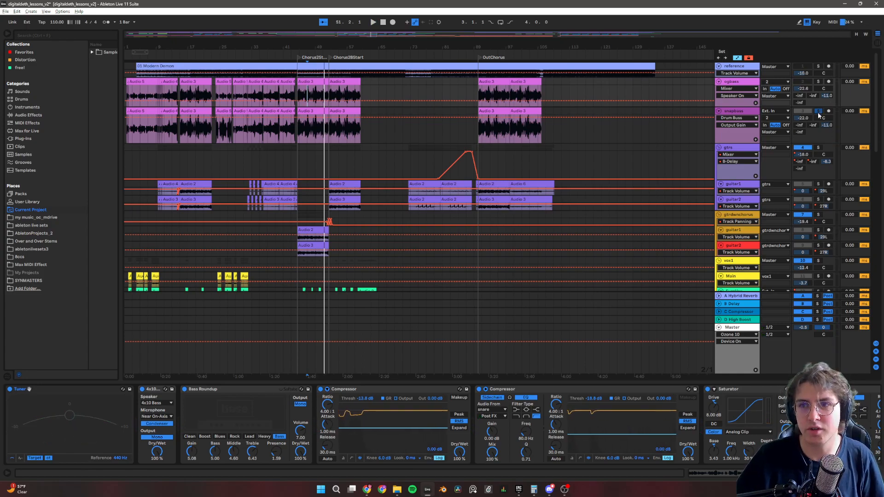
{"action": "left_click", "coordinate": [736, 112]}
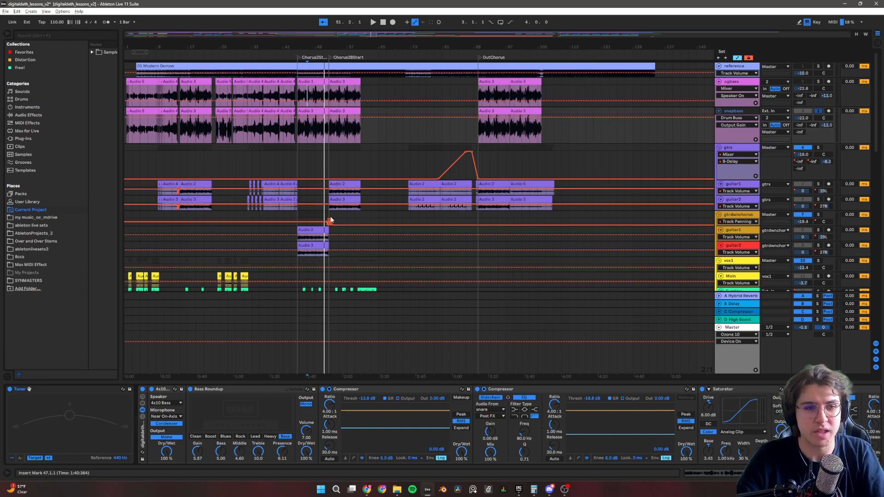
Solo the gtrs group and play it from position 15.3.1 in the guitar clips.
{"action": "scroll", "coordinate": [354, 199], "scroll_direction": "down", "scroll_amount": 2}
{"action": "scroll", "coordinate": [341, 192], "scroll_direction": "up", "scroll_amount": 2}
{"action": "scroll", "coordinate": [597, 167], "scroll_direction": "down", "scroll_amount": 2}
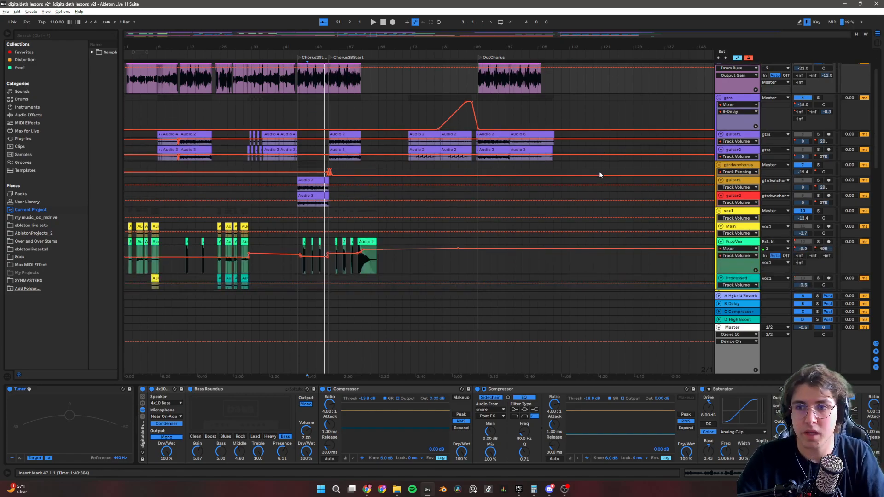
{"action": "scroll", "coordinate": [600, 174], "scroll_direction": "down", "scroll_amount": 1}
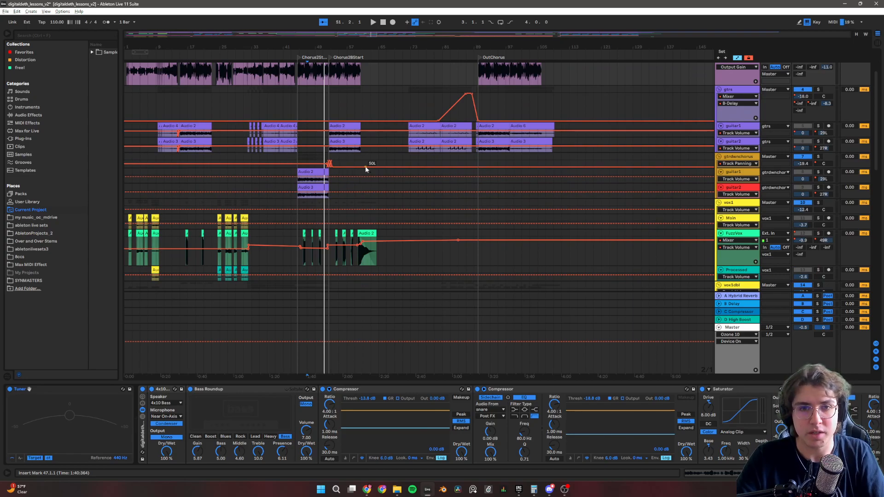
{"action": "scroll", "coordinate": [378, 157], "scroll_direction": "up", "scroll_amount": 2}
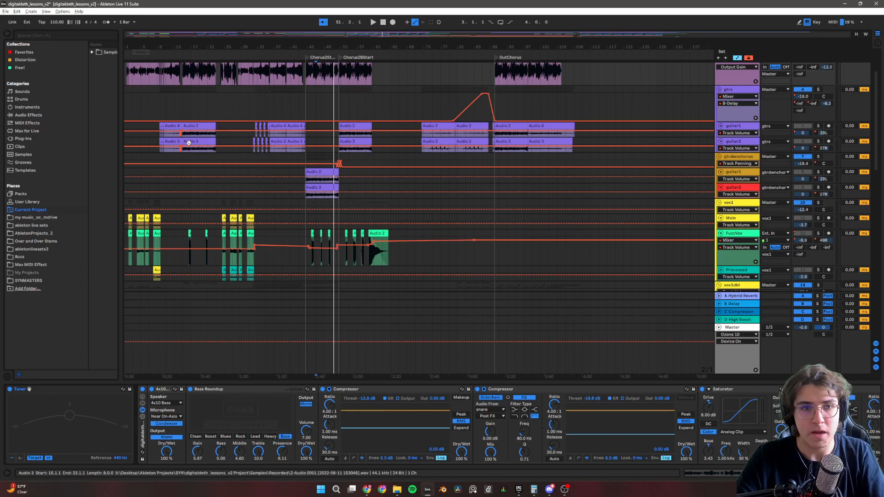
{"action": "scroll", "coordinate": [197, 136], "scroll_direction": "up", "scroll_amount": 4}
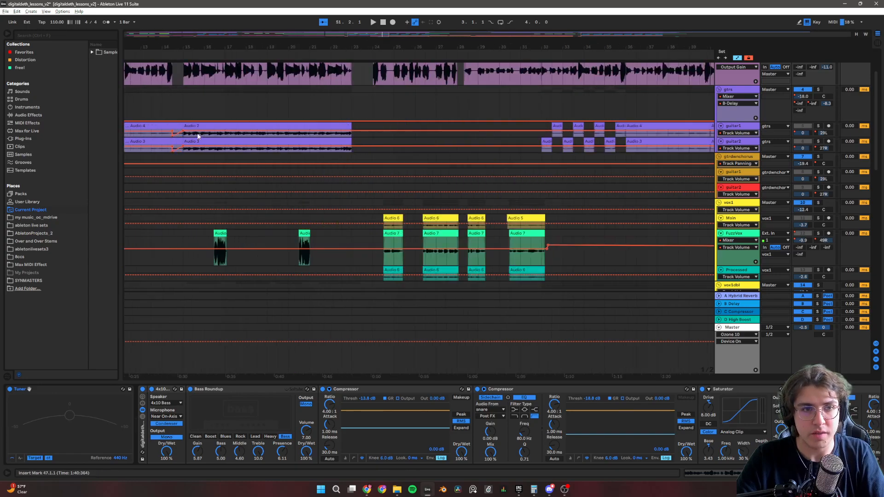
{"action": "left_click", "coordinate": [197, 135]}
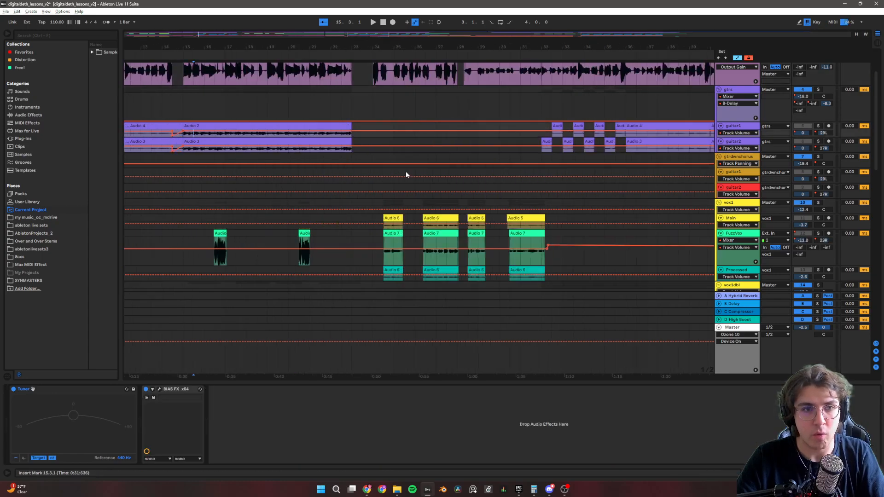
{"action": "left_click", "coordinate": [819, 89]}
{"action": "key", "text": "space"}
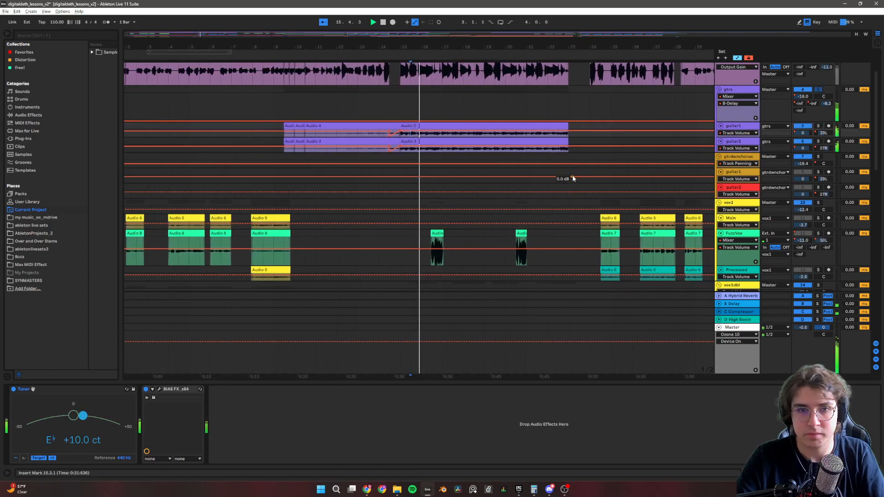
Examine the gtrs group's device chain, from Redux and the sidechain compressors through OneKnob and EQ Eight to Auto Filter.
{"action": "left_click", "coordinate": [743, 89]}
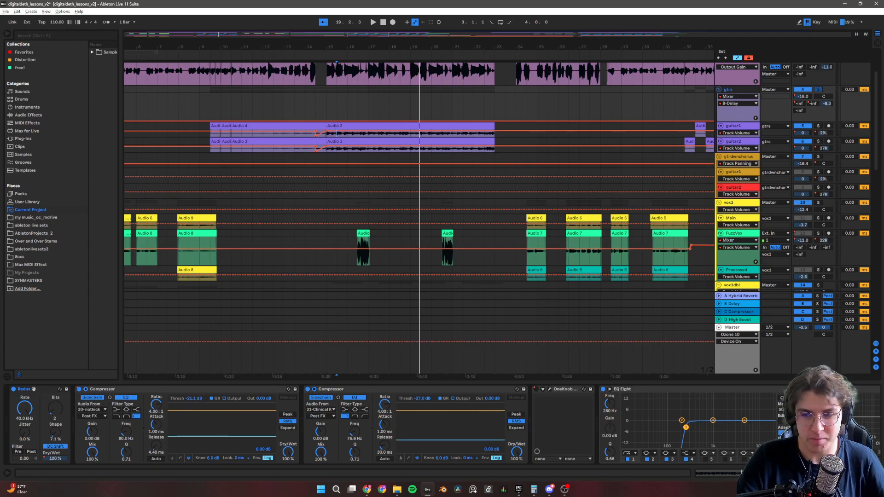
{"action": "scroll", "coordinate": [33, 389], "scroll_direction": "down", "scroll_amount": 3}
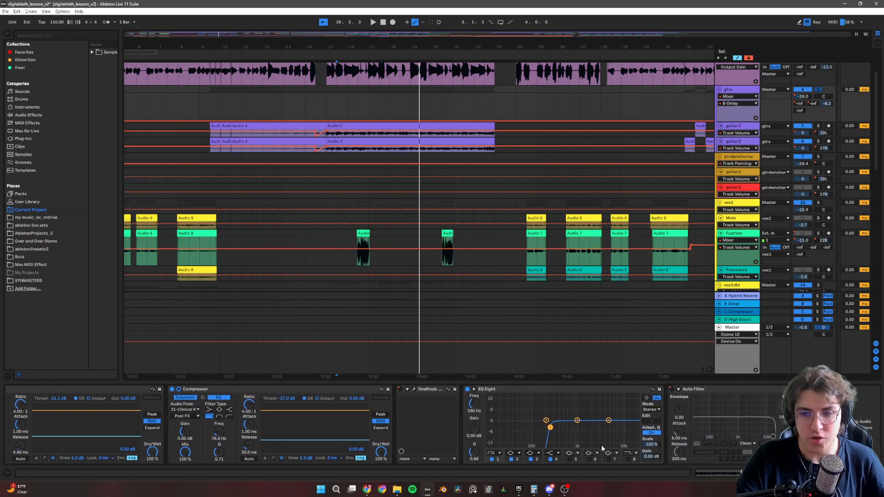
{"action": "scroll", "coordinate": [495, 442], "scroll_direction": "up", "scroll_amount": 3}
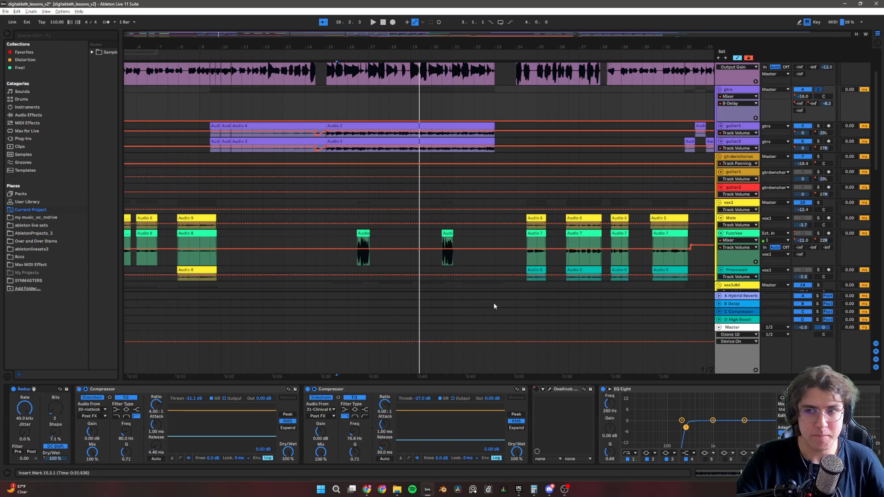
{"action": "left_click", "coordinate": [727, 90]}
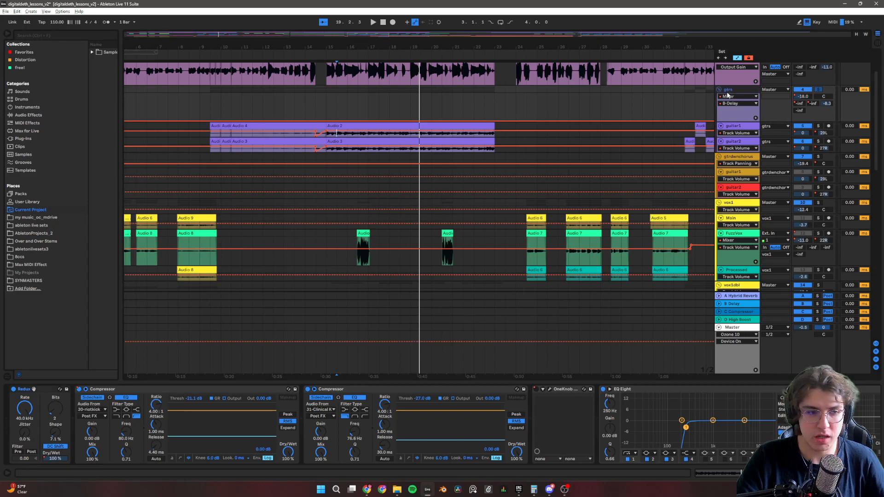
Open BIAS FX on the upper guitar track in the gtrs group, inspect its pedals and British Rock 50 amp, and close it.
{"action": "left_click", "coordinate": [737, 129]}
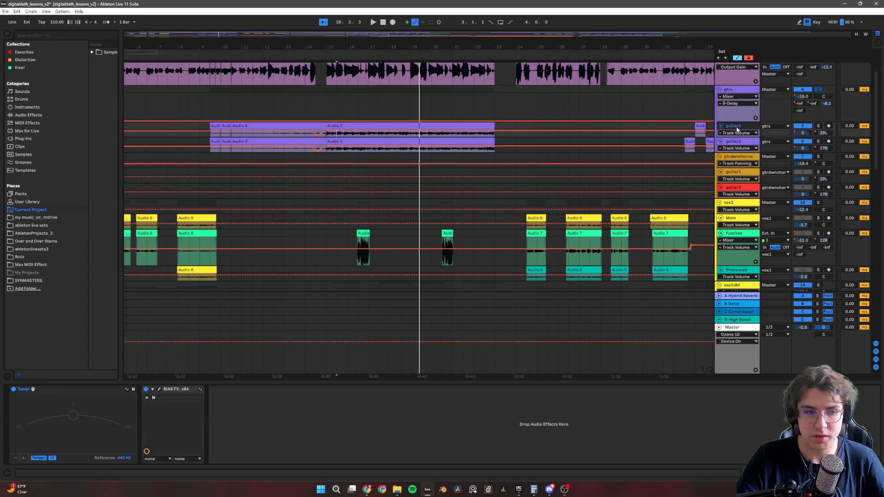
{"action": "left_click", "coordinate": [160, 390]}
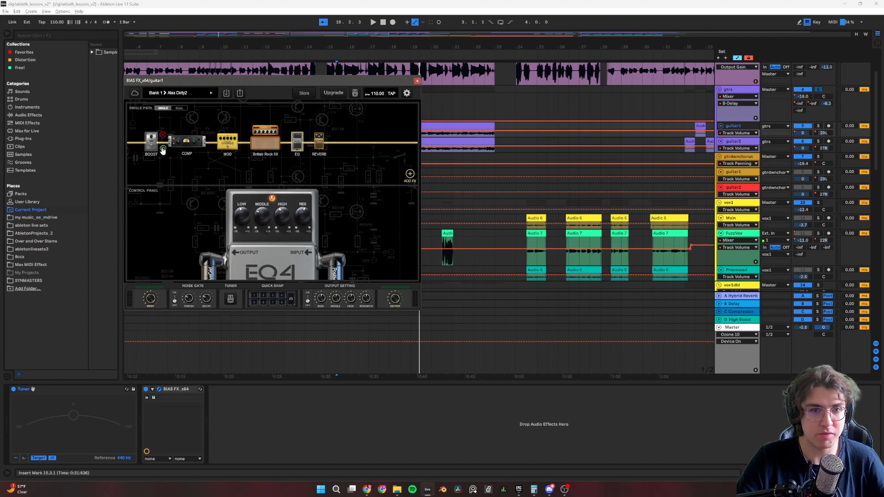
{"action": "left_click", "coordinate": [192, 148]}
{"action": "left_click", "coordinate": [227, 142]}
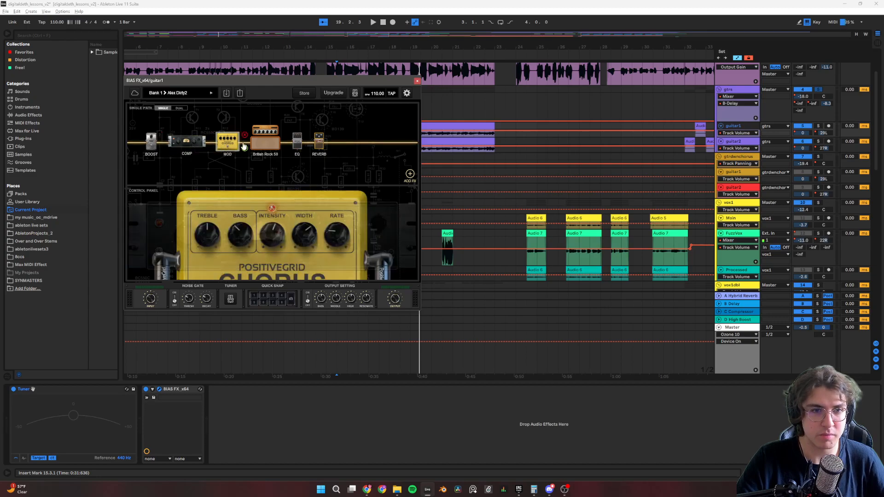
{"action": "left_click", "coordinate": [265, 140]}
{"action": "left_click", "coordinate": [298, 146]}
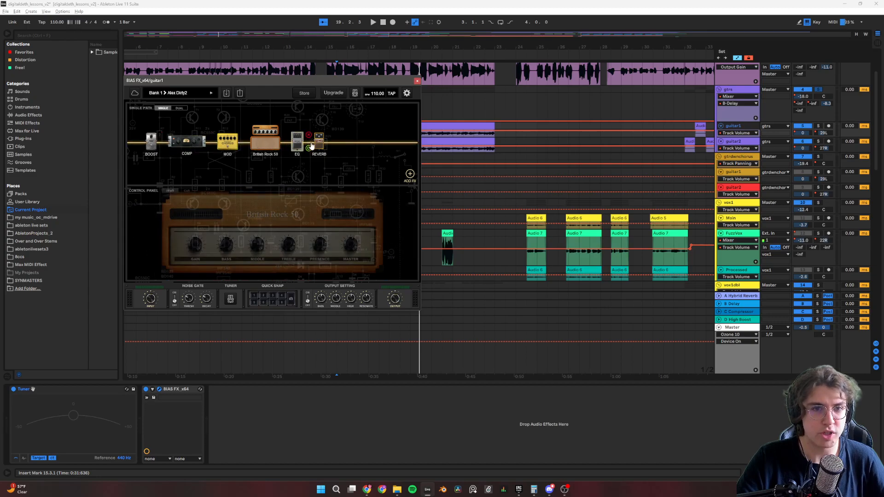
{"action": "left_click", "coordinate": [321, 144]}
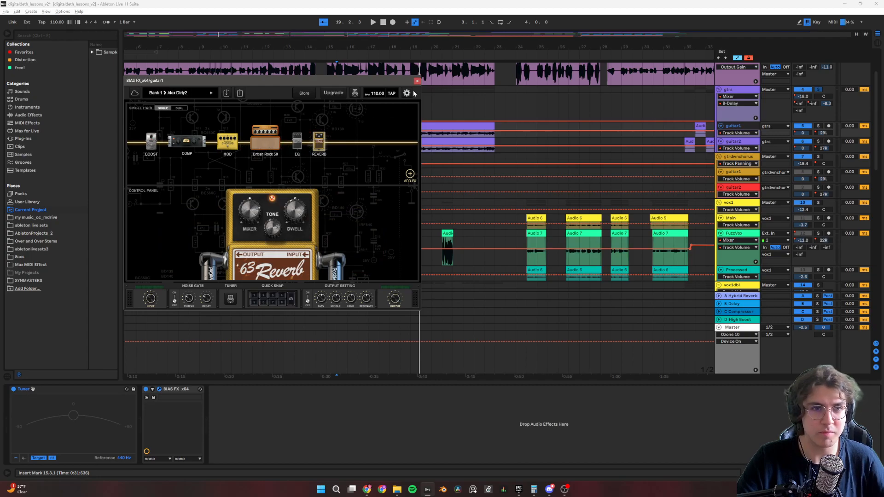
{"action": "left_click", "coordinate": [416, 82]}
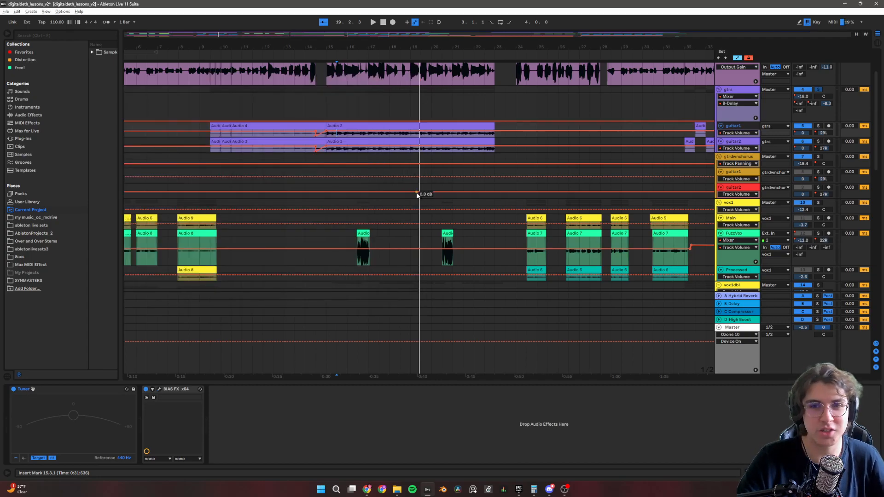
Compare the gtrs group's sound with Redux bypassed and re-enabled while playing from 15.3.1.
{"action": "left_click", "coordinate": [739, 142]}
{"action": "left_click", "coordinate": [735, 79]}
{"action": "left_click", "coordinate": [727, 91]}
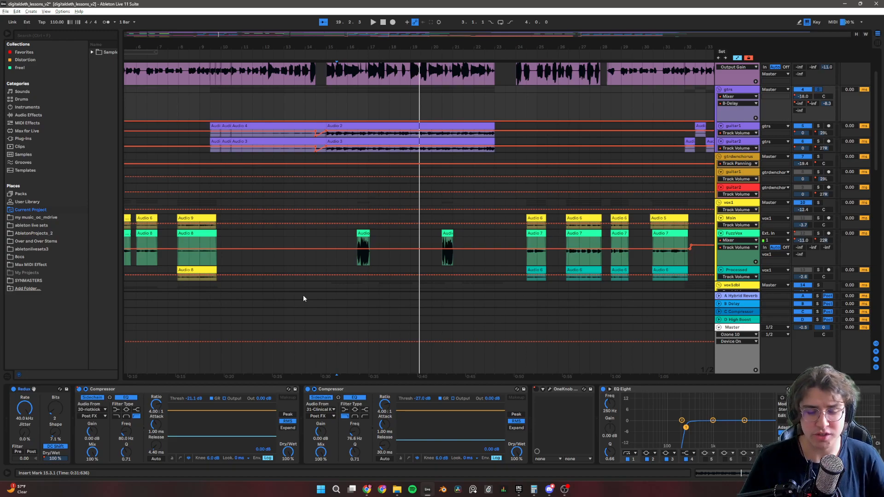
{"action": "left_click", "coordinate": [13, 389]}
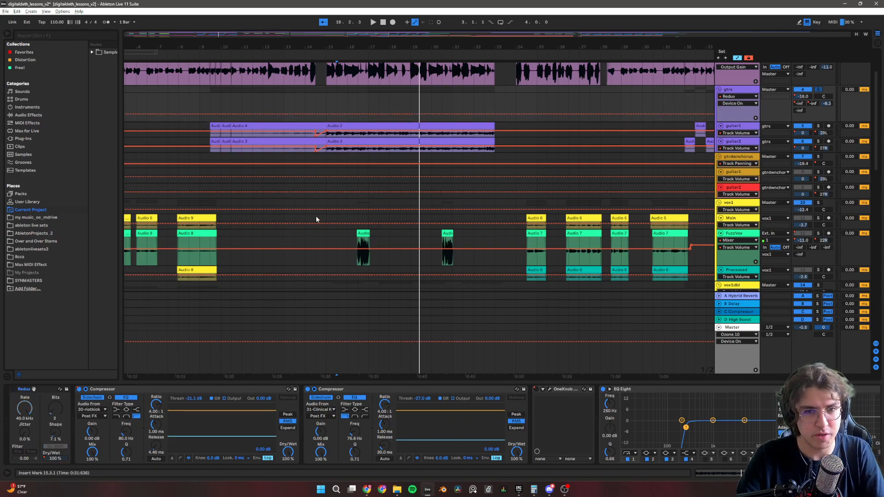
{"action": "key", "text": "space"}
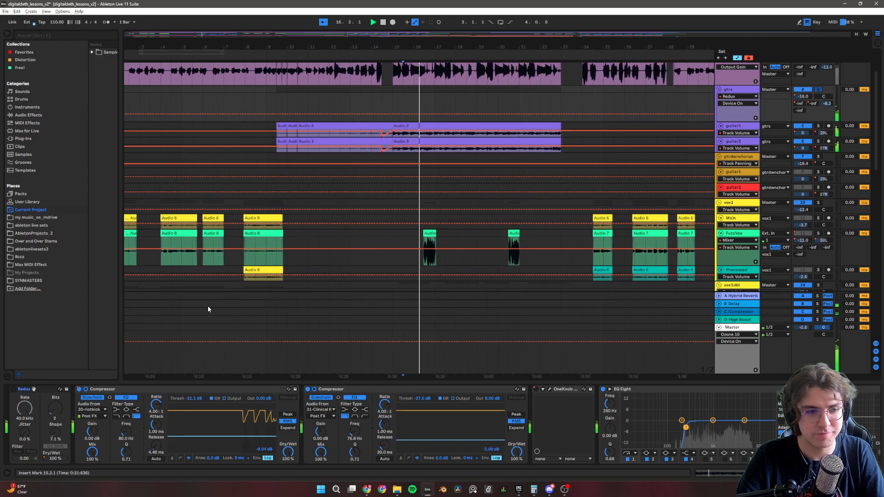
{"action": "left_click", "coordinate": [14, 390]}
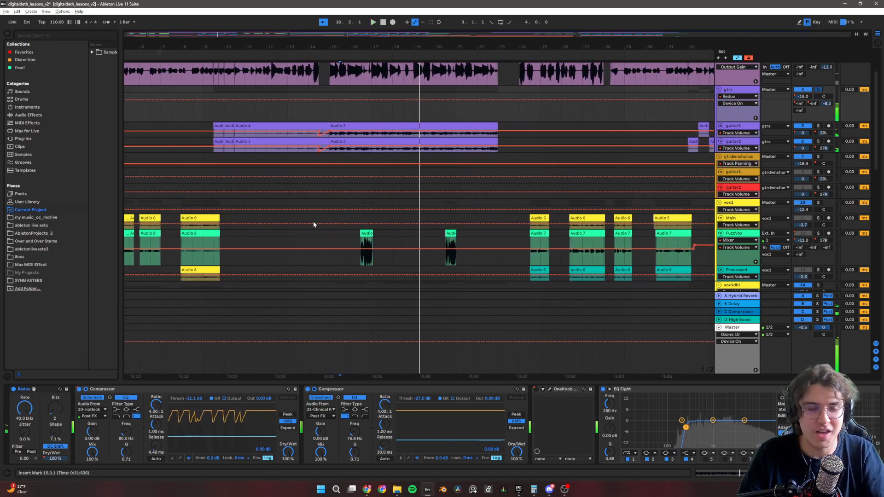
Set the playback start to 9.3.1, at the beginning of the first clips on the gtrs group's guitar tracks.
{"action": "scroll", "coordinate": [292, 205], "scroll_direction": "up", "scroll_amount": 1}
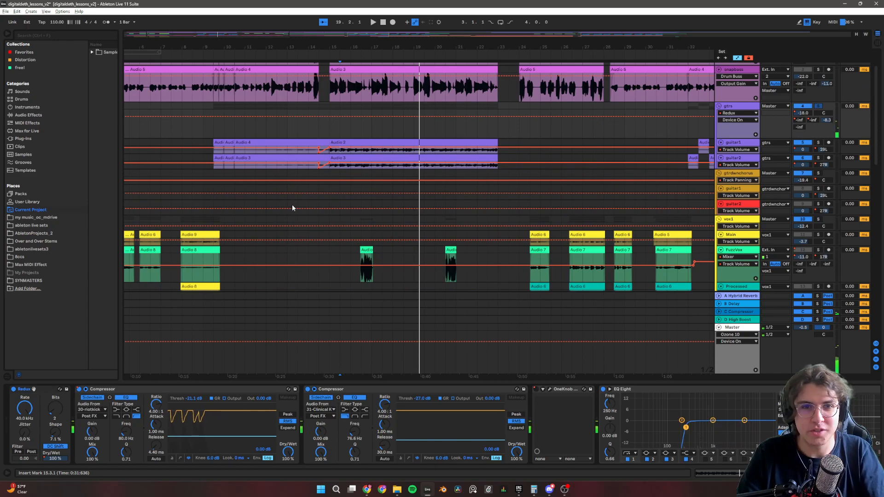
{"action": "scroll", "coordinate": [292, 207], "scroll_direction": "up", "scroll_amount": 1}
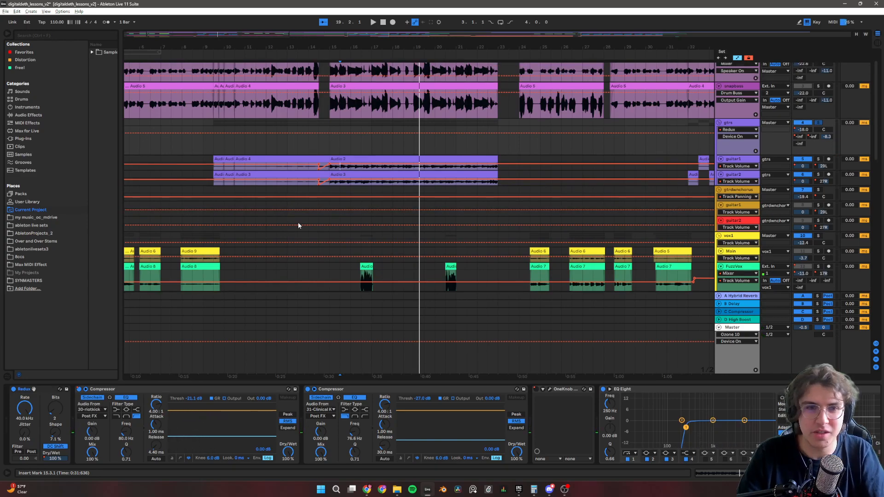
{"action": "scroll", "coordinate": [322, 232], "scroll_direction": "down", "scroll_amount": 5}
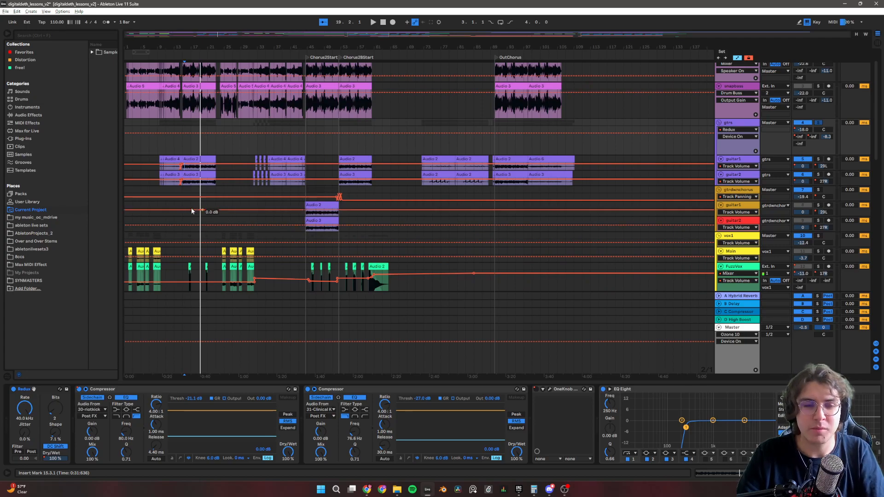
{"action": "scroll", "coordinate": [174, 201], "scroll_direction": "up", "scroll_amount": 2}
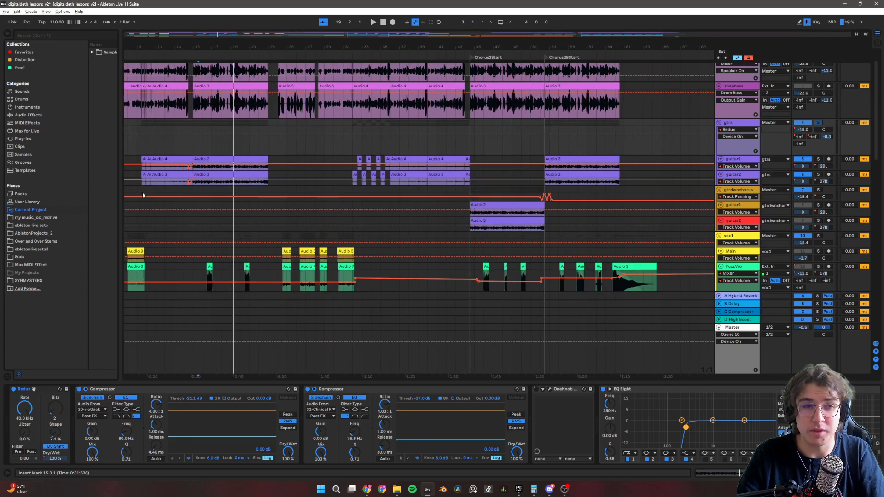
{"action": "scroll", "coordinate": [143, 193], "scroll_direction": "left", "scroll_amount": 4}
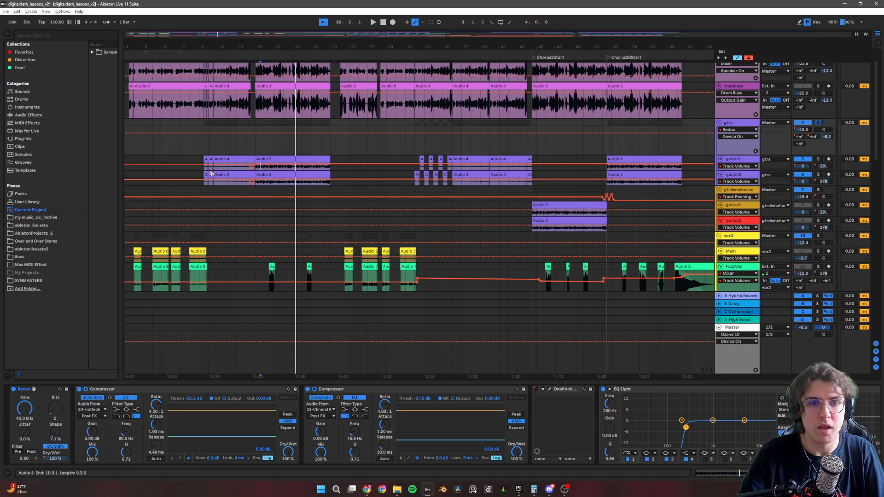
{"action": "scroll", "coordinate": [191, 174], "scroll_direction": "up", "scroll_amount": 5}
{"action": "scroll", "coordinate": [191, 174], "scroll_direction": "up", "scroll_amount": 3}
{"action": "scroll", "coordinate": [238, 181], "scroll_direction": "down", "scroll_amount": 3}
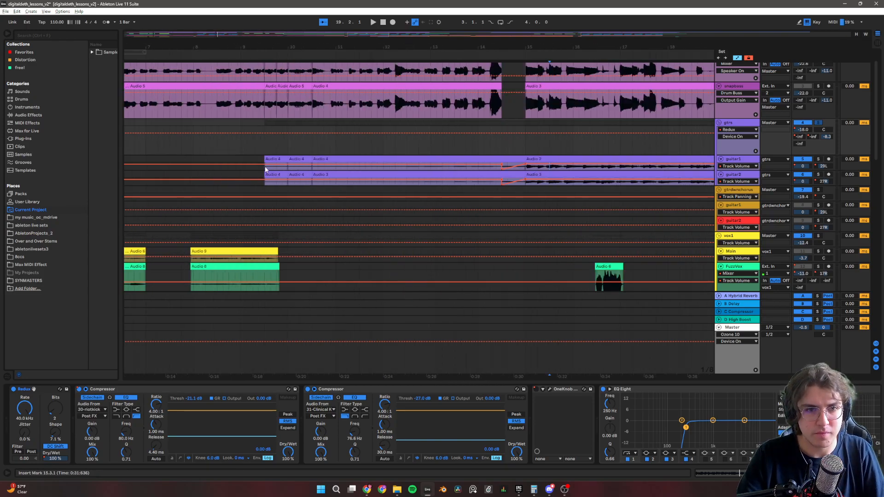
{"action": "left_click", "coordinate": [265, 170]}
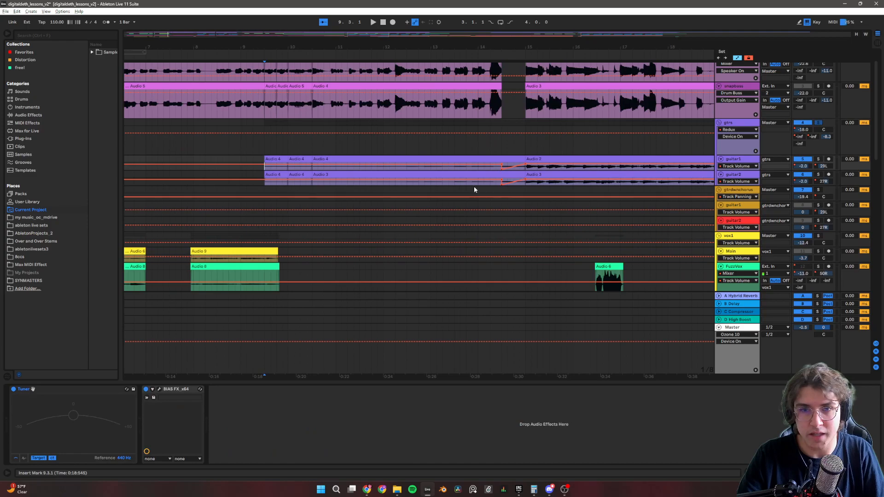
Play the gtrs group's first guitar section from 9.3.1 up to the transition at bar 15 and stop.
{"action": "key", "text": "space"}
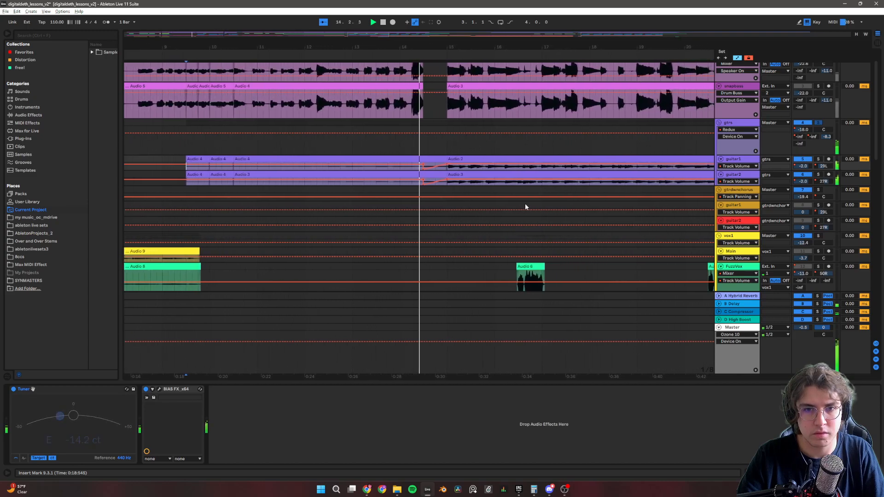
{"action": "key", "text": "space"}
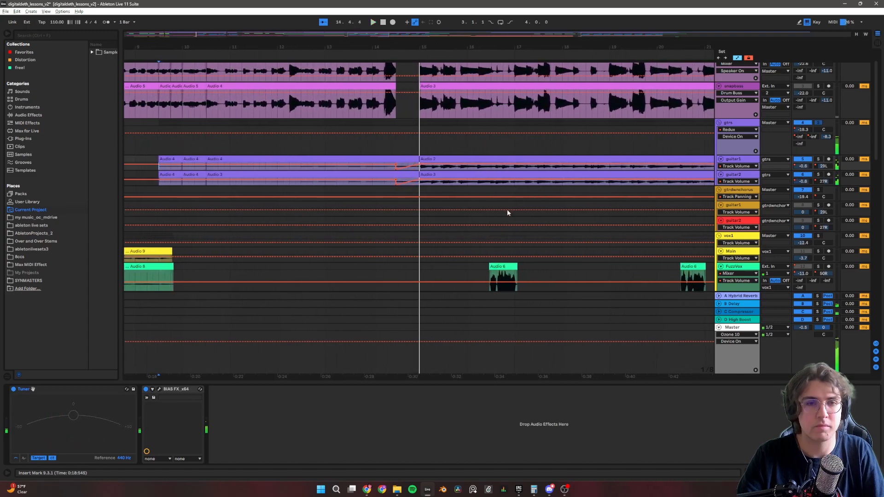
Survey the whole arrangement from the guitar and vocal tracks to the drums and synths, including the OutChorus section.
{"action": "key", "text": "w"}
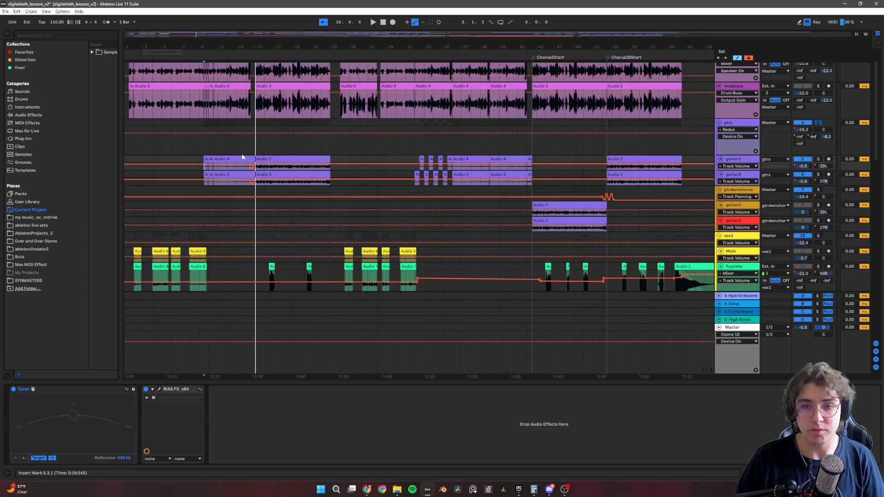
{"action": "scroll", "coordinate": [507, 220], "scroll_direction": "down", "scroll_amount": 10}
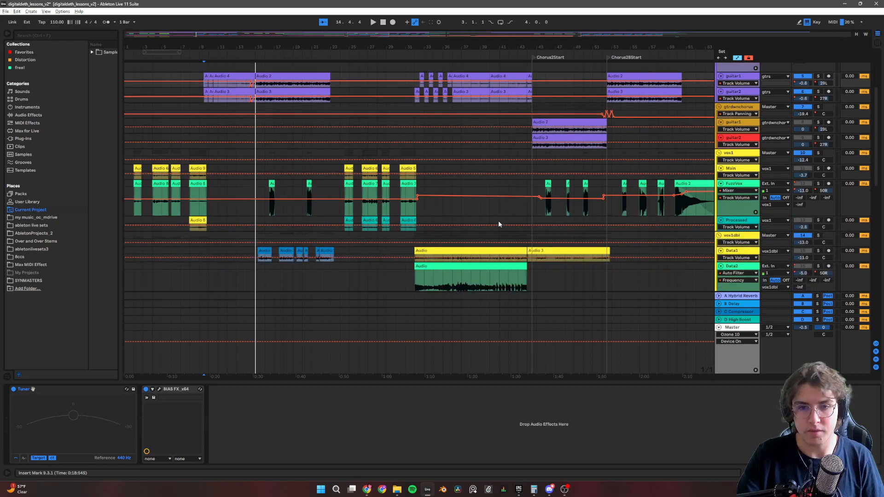
{"action": "scroll", "coordinate": [474, 218], "scroll_direction": "down", "scroll_amount": 4}
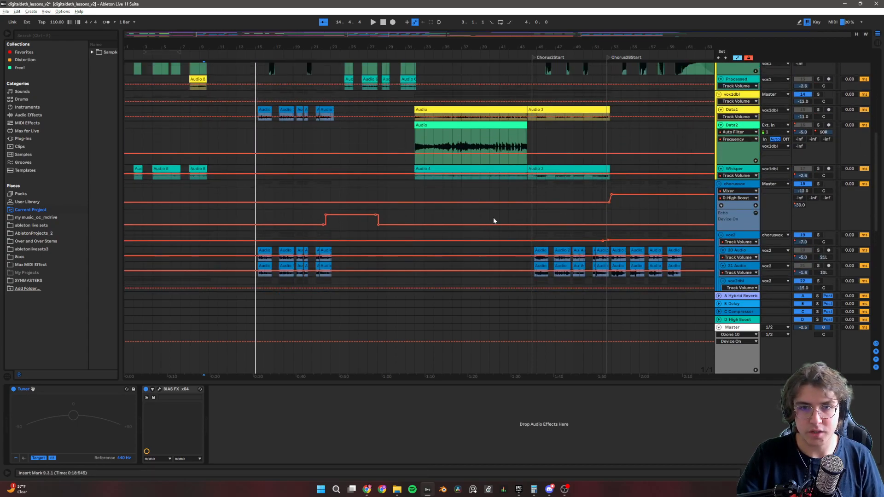
{"action": "scroll", "coordinate": [546, 240], "scroll_direction": "down", "scroll_amount": 10}
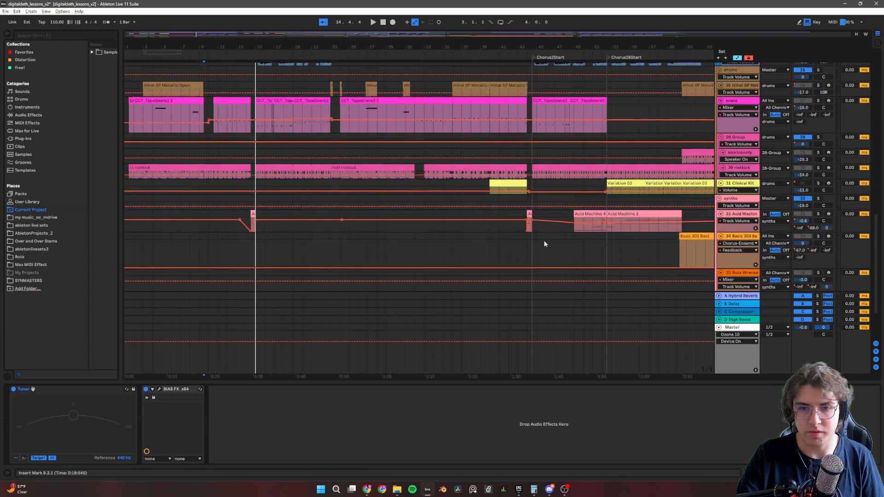
{"action": "left_click_drag", "start_coordinate": [621, 33], "coordinate": [646, 33]}
{"action": "scroll", "coordinate": [393, 206], "scroll_direction": "up", "scroll_amount": 4}
{"action": "scroll", "coordinate": [391, 205], "scroll_direction": "up", "scroll_amount": 15}
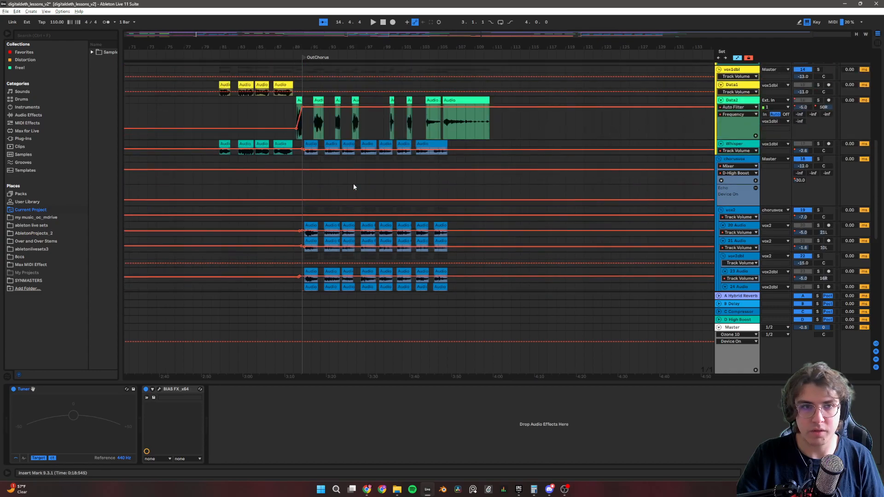
{"action": "scroll", "coordinate": [365, 47], "scroll_direction": "up", "scroll_amount": 2}
{"action": "left_click_drag", "start_coordinate": [397, 48], "coordinate": [882, 9]}
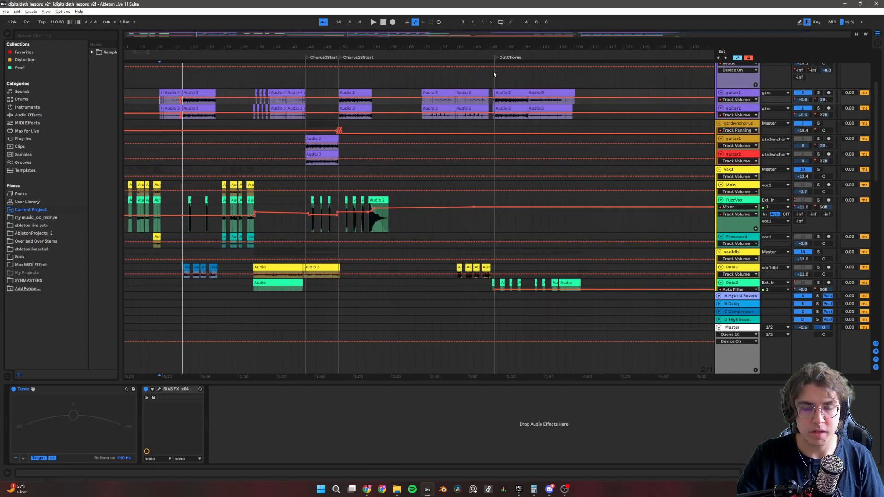
{"action": "scroll", "coordinate": [433, 203], "scroll_direction": "up", "scroll_amount": 6}
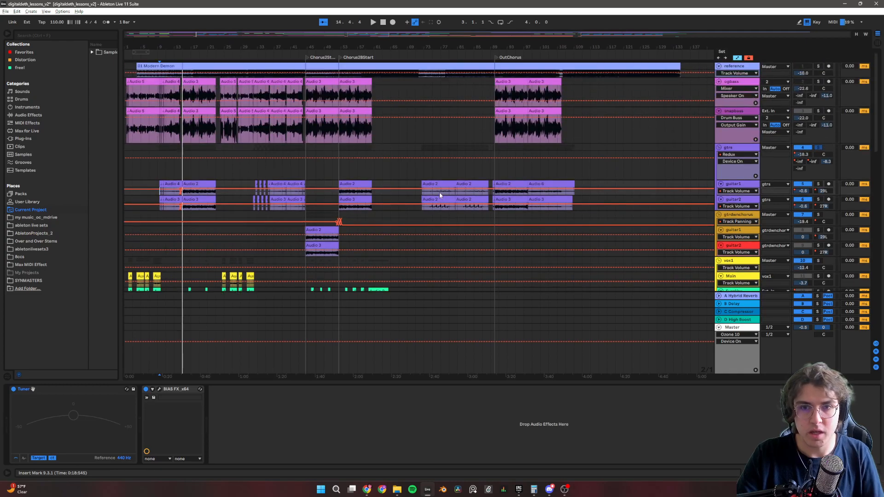
Play the guitar clips before OutChorus from 72.3.1 and display the gtrs group's device chain.
{"action": "scroll", "coordinate": [439, 192], "scroll_direction": "up", "scroll_amount": 6}
{"action": "scroll", "coordinate": [438, 193], "scroll_direction": "down", "scroll_amount": 2}
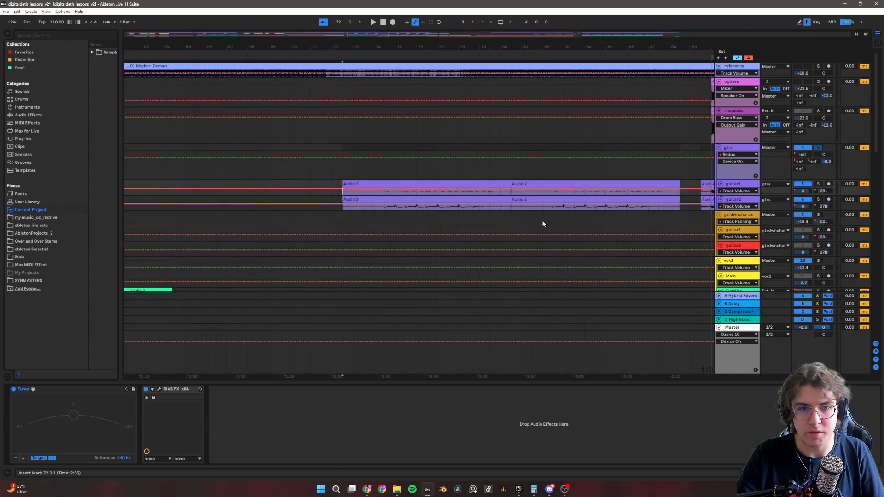
{"action": "left_click", "coordinate": [500, 184]}
{"action": "key", "text": "space"}
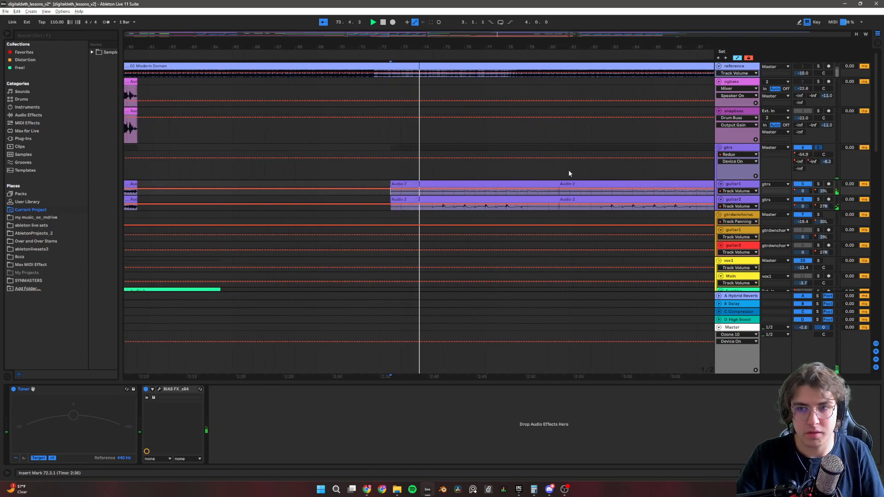
{"action": "left_click", "coordinate": [747, 151]}
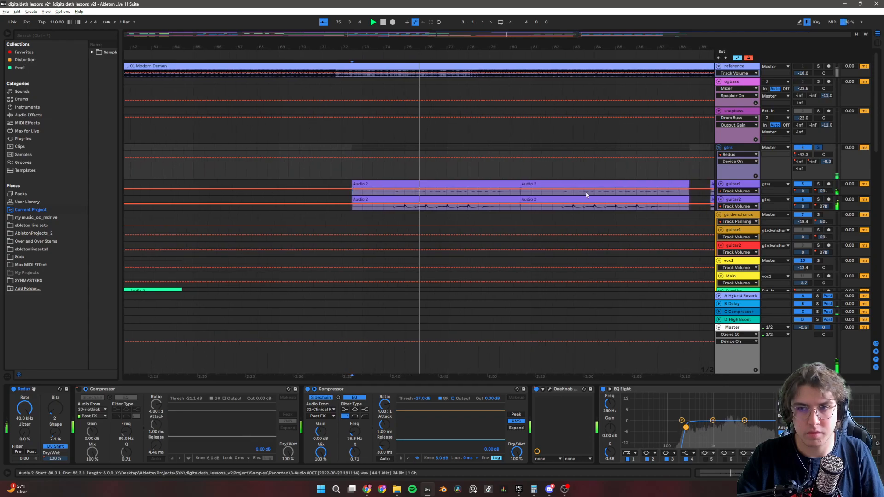
Jump playback of the gtrs group ahead to 83.3.1 and on to 87.1.1, and stop.
{"action": "left_click", "coordinate": [562, 170]}
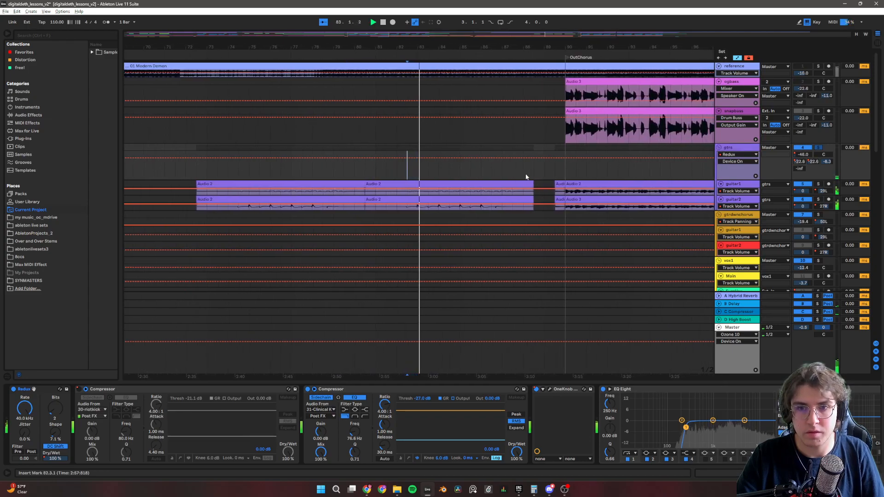
{"action": "left_click", "coordinate": [511, 172]}
{"action": "left_click", "coordinate": [494, 176]}
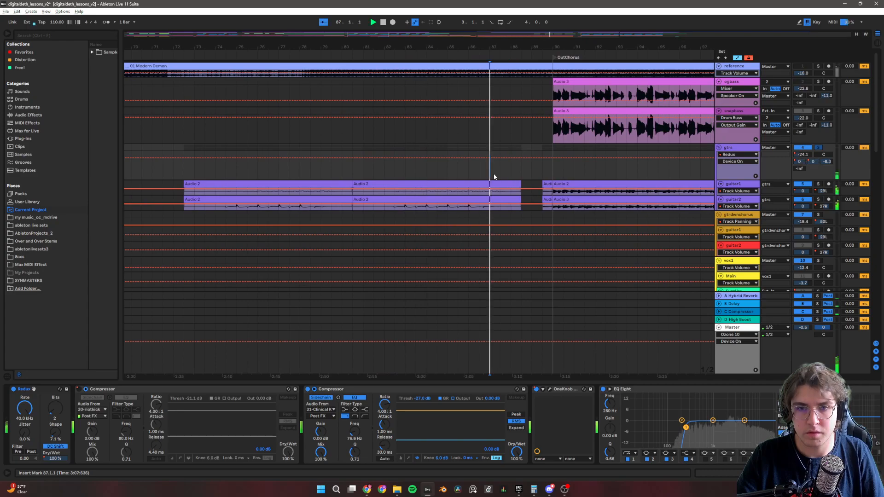
{"action": "key", "text": "space"}
Set the playback start to 67.1.1, and inspect and close the gtrs group's OneKnob Pumper plug-in.
{"action": "scroll", "coordinate": [242, 203], "scroll_direction": "down", "scroll_amount": 5}
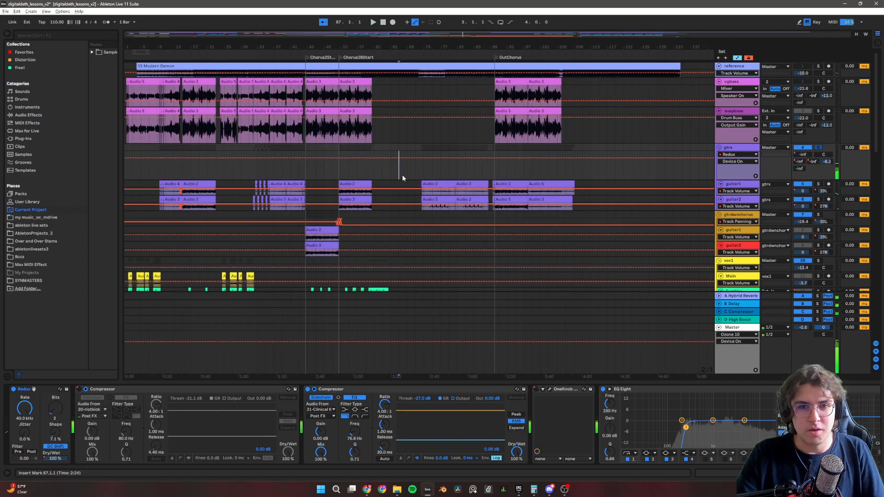
{"action": "left_click", "coordinate": [399, 177]}
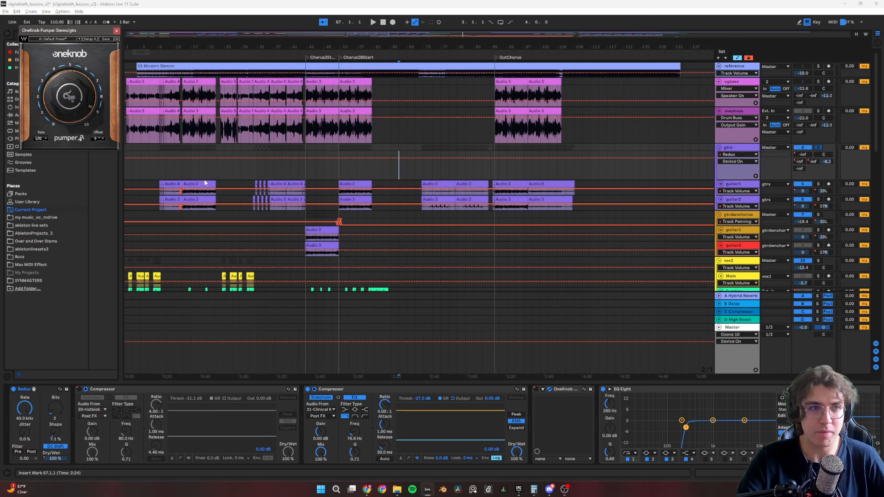
{"action": "left_click_drag", "start_coordinate": [68, 30], "coordinate": [449, 194]}
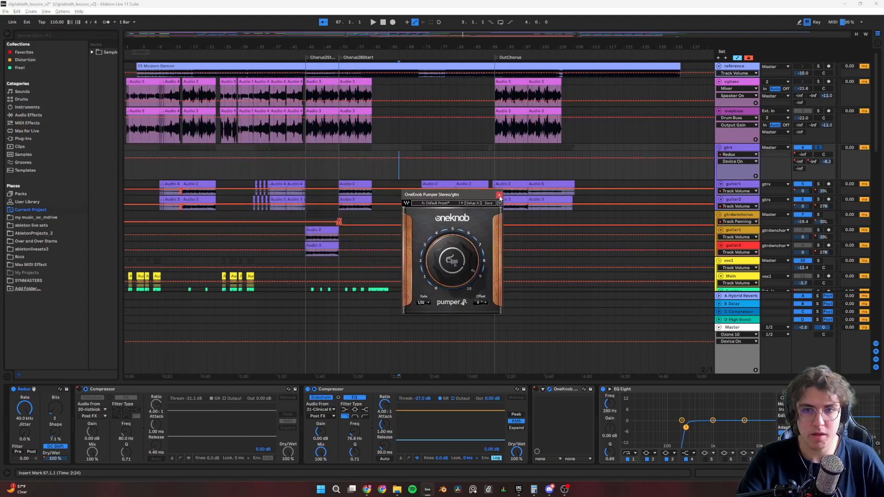
{"action": "left_click", "coordinate": [499, 194]}
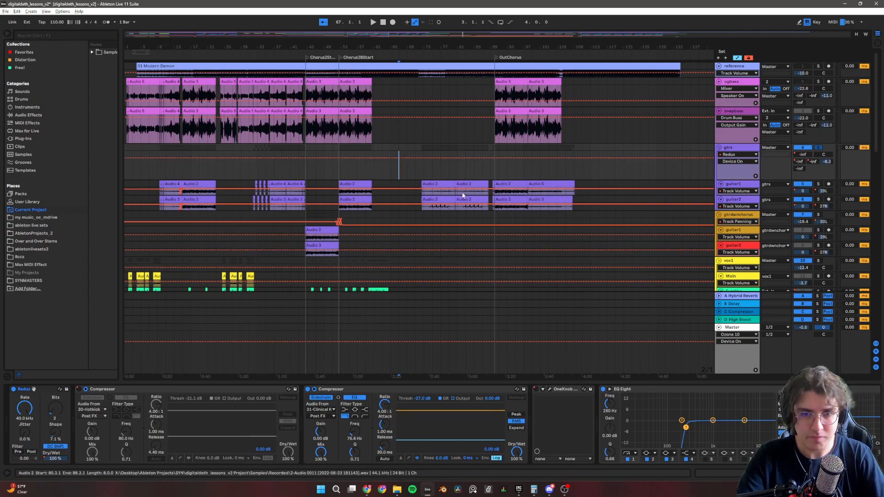
Play the alternating short clips on the gtrs group's two guitar tracks from 32.1.1.
{"action": "scroll", "coordinate": [265, 200], "scroll_direction": "up", "scroll_amount": 8}
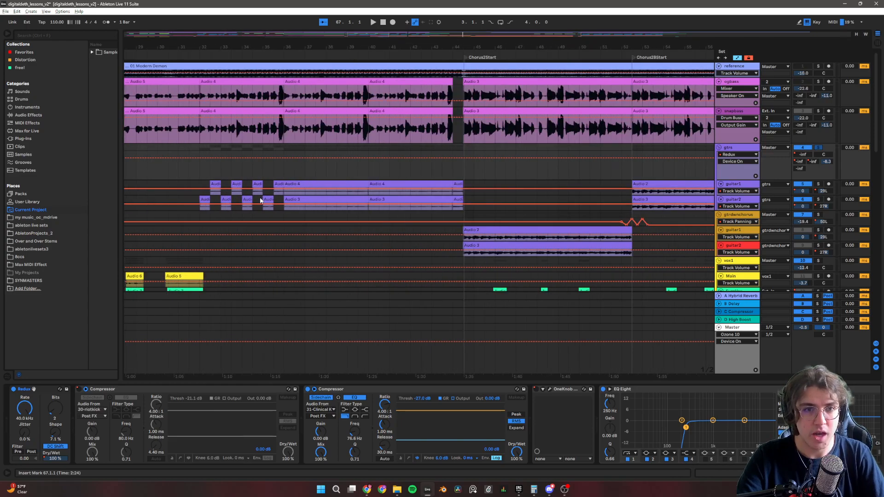
{"action": "scroll", "coordinate": [261, 200], "scroll_direction": "down", "scroll_amount": 4}
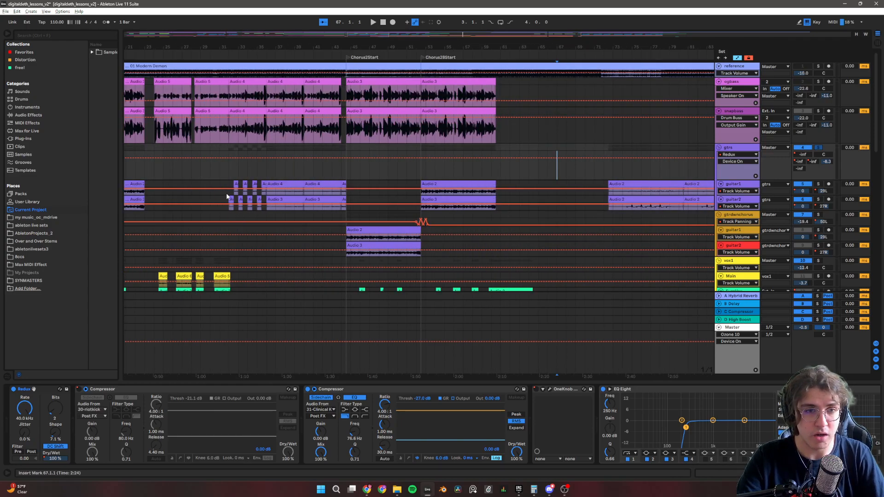
{"action": "left_click", "coordinate": [228, 196]}
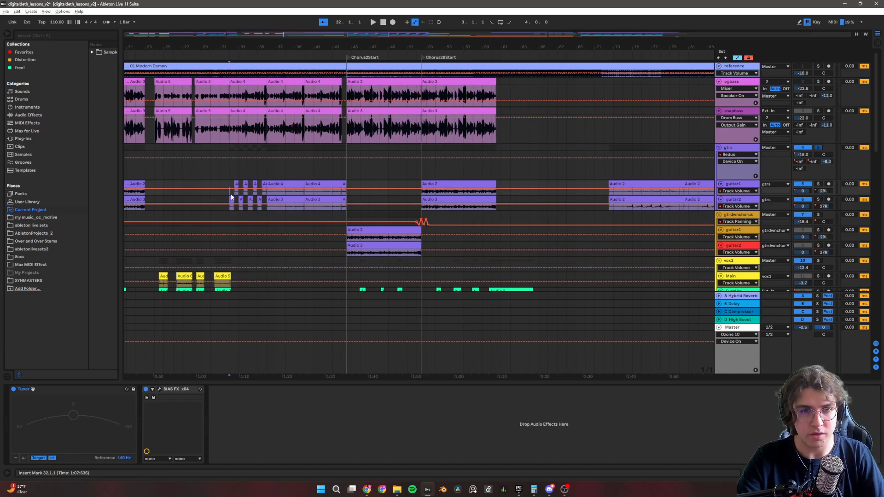
{"action": "key", "text": "space"}
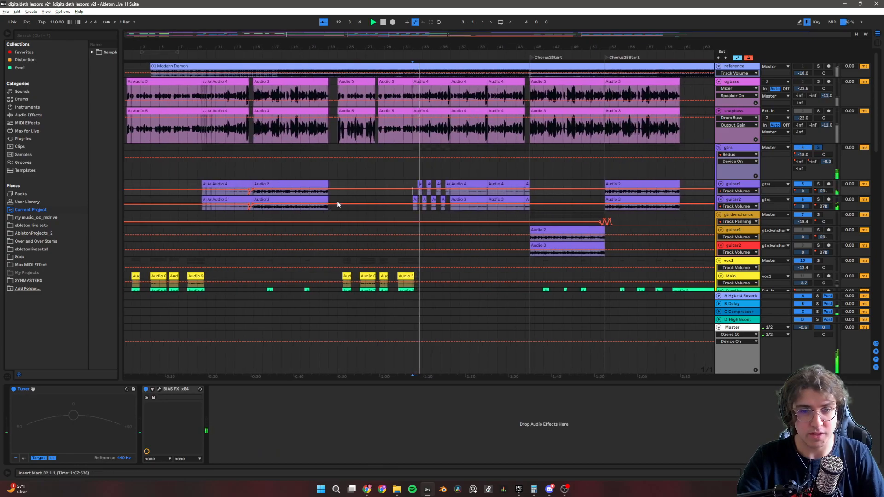
Play the gtrs group from 36.1.1, where both guitars join, with its device chain displayed, and stop.
{"action": "left_click", "coordinate": [451, 174]}
{"action": "scroll", "coordinate": [464, 178], "scroll_direction": "up", "scroll_amount": 7}
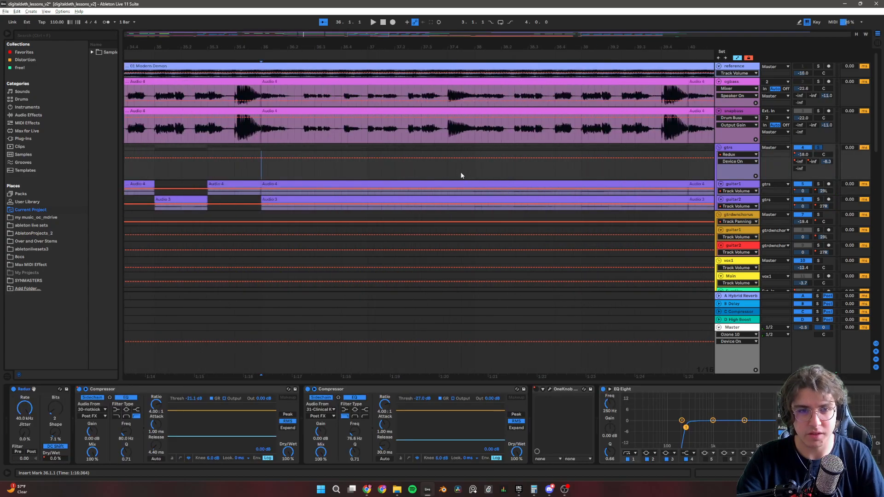
{"action": "scroll", "coordinate": [461, 173], "scroll_direction": "down", "scroll_amount": 4}
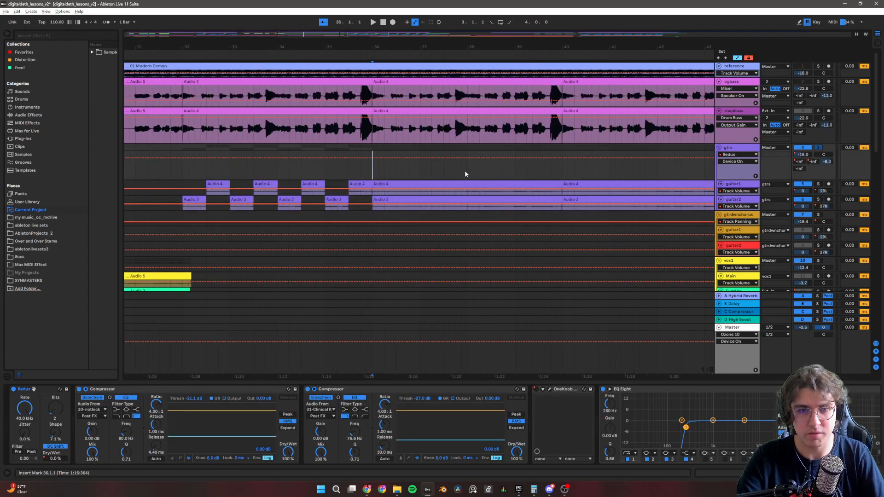
{"action": "key", "text": "space"}
{"action": "scroll", "coordinate": [465, 174], "scroll_direction": "down", "scroll_amount": 4}
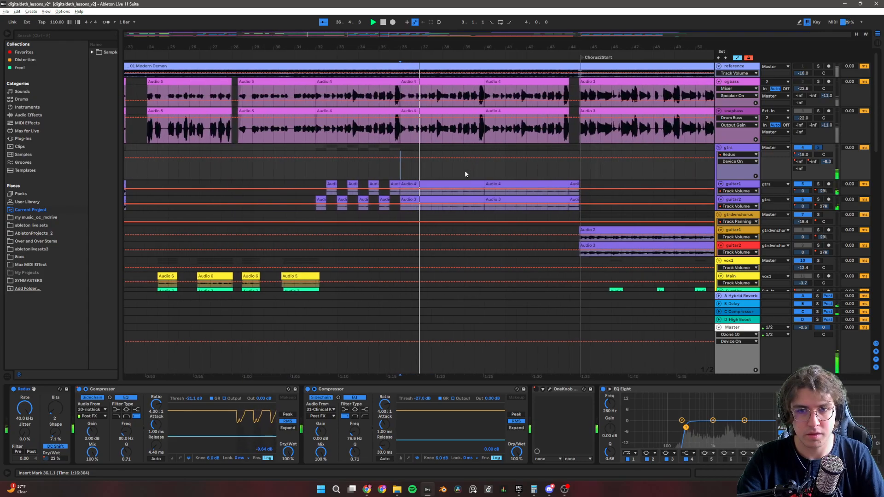
{"action": "scroll", "coordinate": [465, 174], "scroll_direction": "down", "scroll_amount": 4}
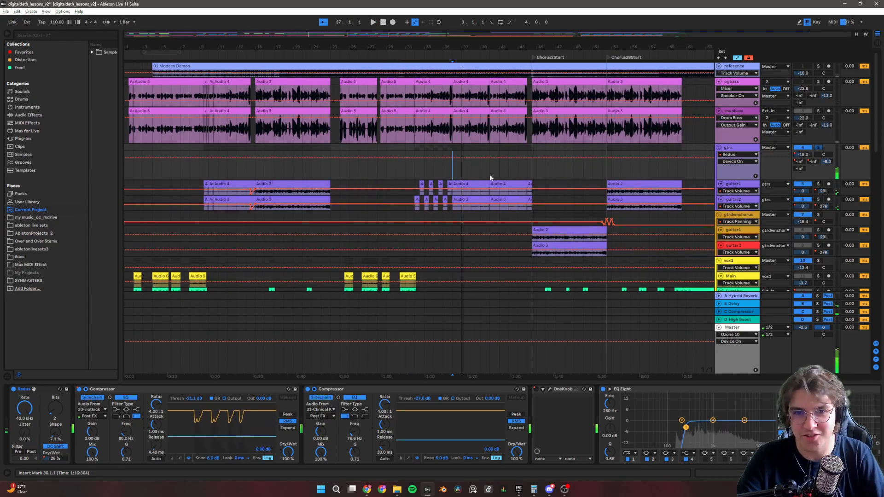
Play from 44.3.1 at the Chorus2Start marker with the gtrdwnchorus group soloed, and stop.
{"action": "left_click", "coordinate": [532, 171]}
{"action": "key", "text": "space"}
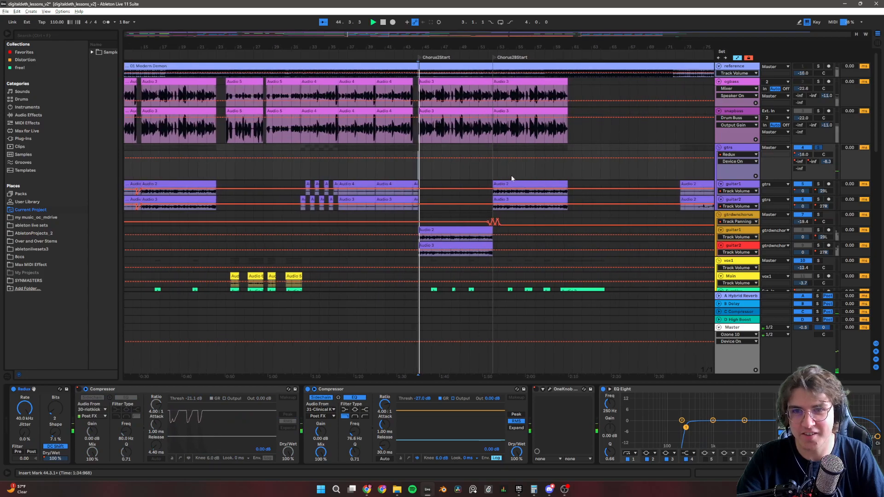
{"action": "scroll", "coordinate": [519, 177], "scroll_direction": "up", "scroll_amount": 6}
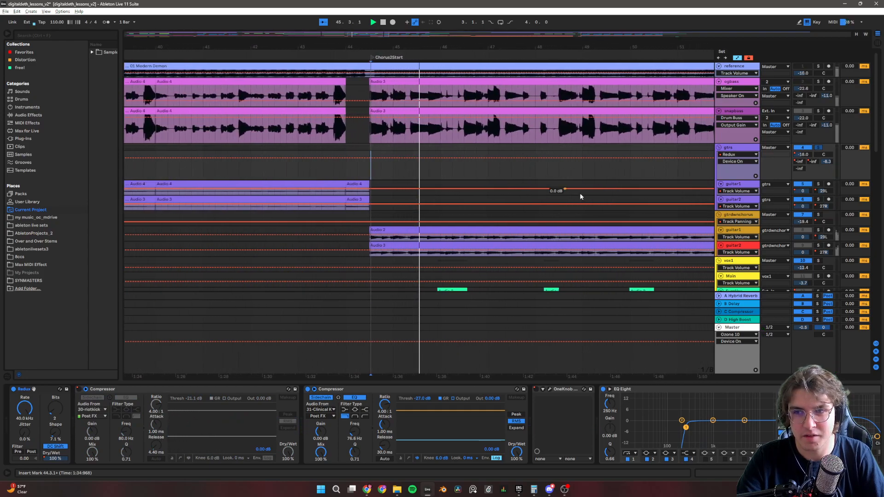
{"action": "left_click", "coordinate": [819, 215]}
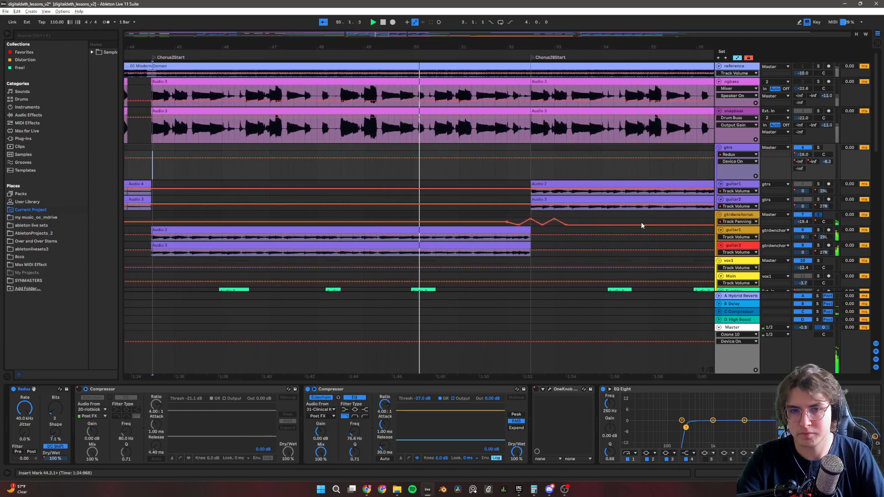
{"action": "key", "text": "space"}
Examine the gtrdwnchorus group's device chain, from the sidechain compressors through OneKnob and EQ Eight to Auto Filter and the iZotope plug-in.
{"action": "left_click", "coordinate": [736, 215]}
{"action": "scroll", "coordinate": [756, 428], "scroll_direction": "right", "scroll_amount": 3}
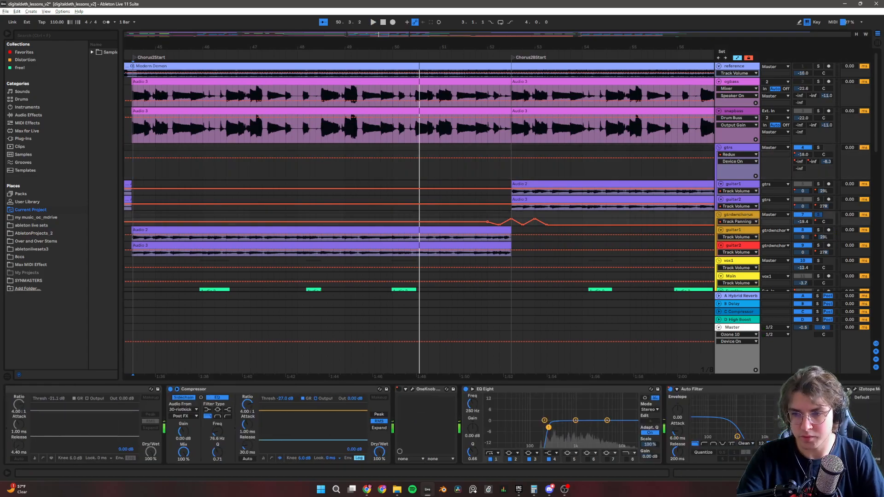
{"action": "scroll", "coordinate": [680, 421], "scroll_direction": "right", "scroll_amount": 1}
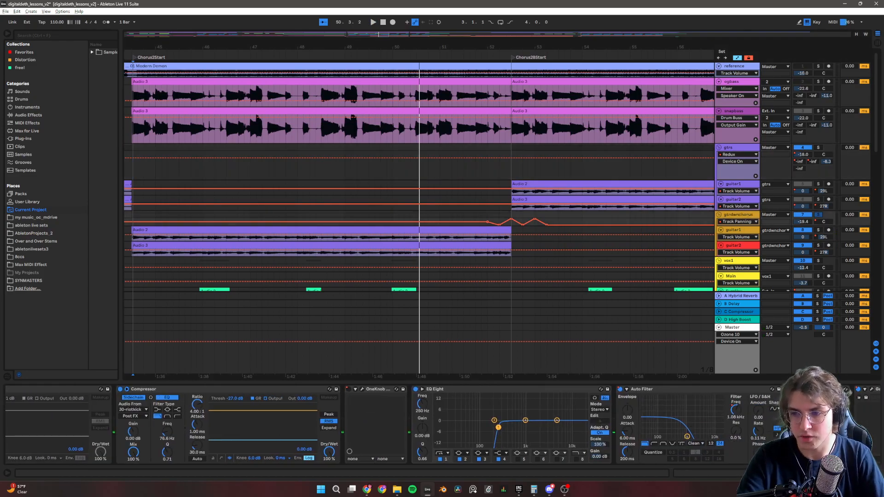
{"action": "scroll", "coordinate": [756, 429], "scroll_direction": "right", "scroll_amount": 2}
{"action": "scroll", "coordinate": [755, 428], "scroll_direction": "left", "scroll_amount": 1}
{"action": "scroll", "coordinate": [755, 428], "scroll_direction": "right", "scroll_amount": 1}
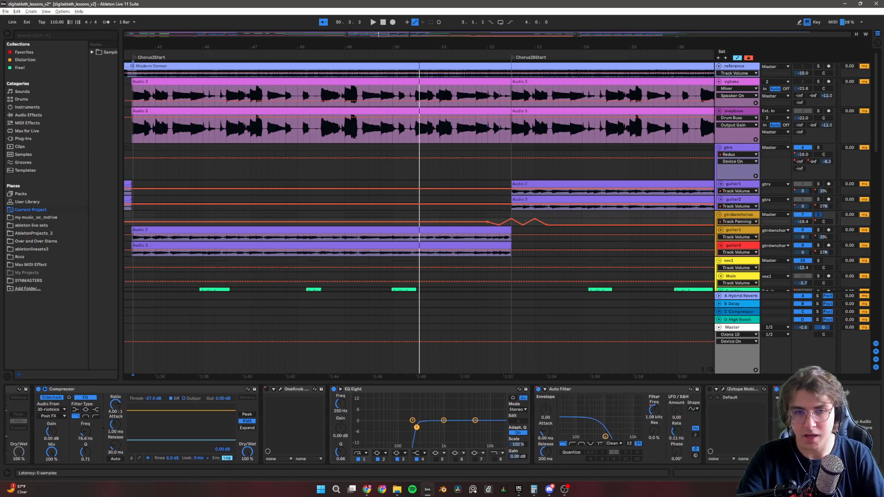
Display the device chain of the upper guitar track in the gtrdwnchorus group.
{"action": "scroll", "coordinate": [357, 240], "scroll_direction": "down", "scroll_amount": 2}
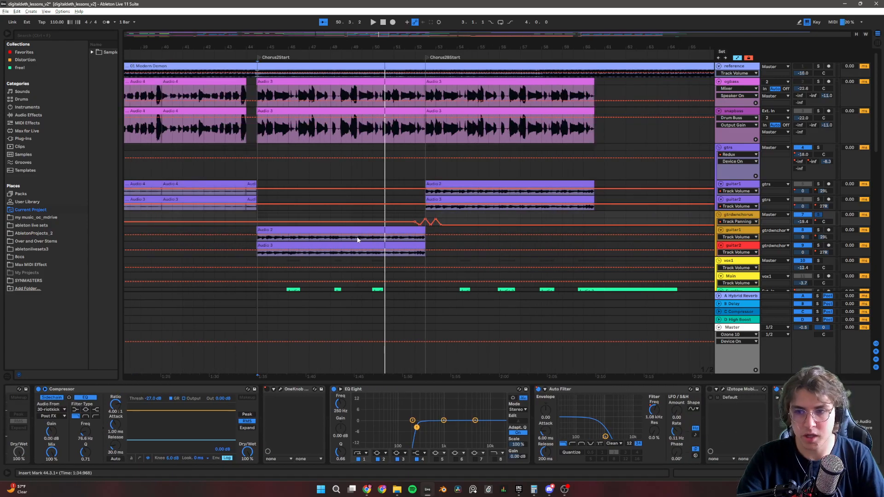
{"action": "scroll", "coordinate": [357, 239], "scroll_direction": "down", "scroll_amount": 4}
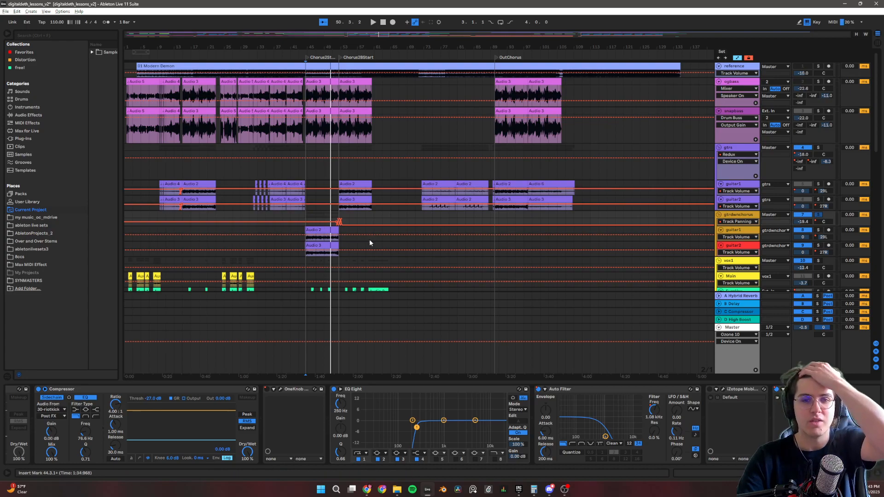
{"action": "left_click", "coordinate": [737, 231]}
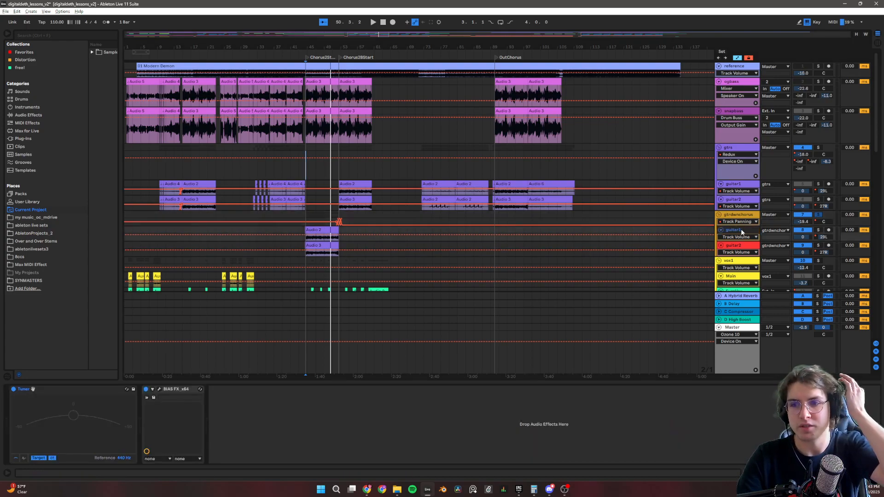
Show the Track Panning automation of guitar1 and guitar2 in the gtrdwnchorus group around the Chorus2Start section.
{"action": "left_click", "coordinate": [823, 236]}
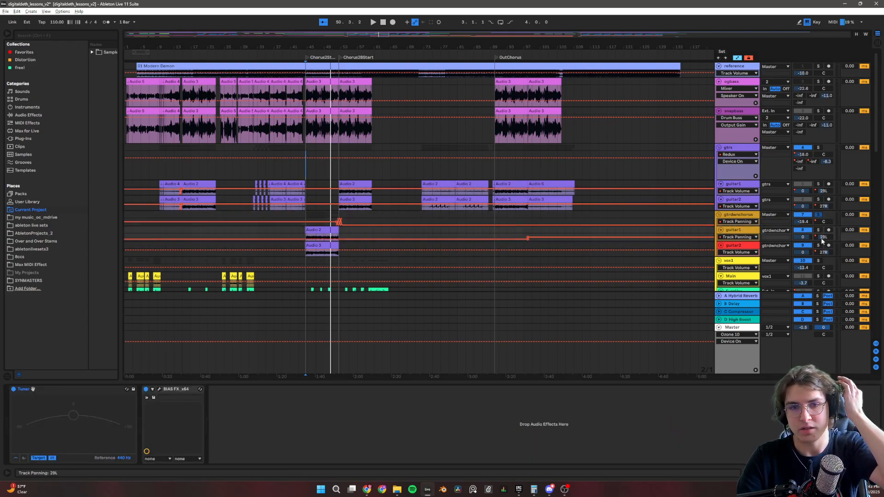
{"action": "left_click", "coordinate": [824, 253]}
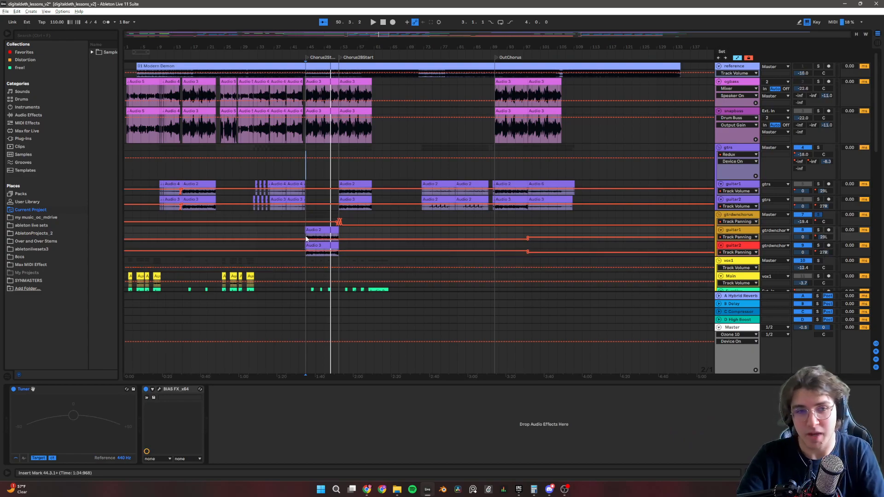
{"action": "scroll", "coordinate": [264, 219], "scroll_direction": "down", "scroll_amount": 5}
{"action": "scroll", "coordinate": [264, 219], "scroll_direction": "up", "scroll_amount": 4}
{"action": "scroll", "coordinate": [305, 227], "scroll_direction": "up", "scroll_amount": 2}
{"action": "scroll", "coordinate": [305, 224], "scroll_direction": "down", "scroll_amount": 2}
{"action": "scroll", "coordinate": [304, 220], "scroll_direction": "up", "scroll_amount": 1}
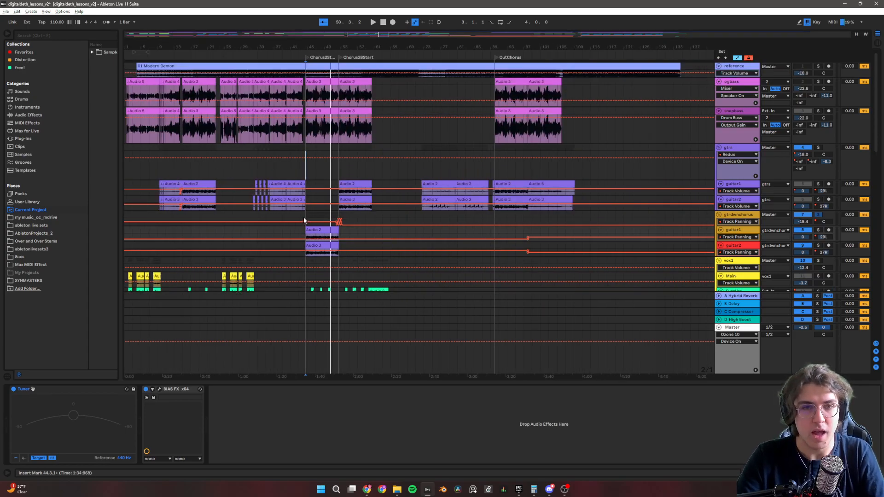
{"action": "scroll", "coordinate": [303, 219], "scroll_direction": "down", "scroll_amount": 2}
{"action": "scroll", "coordinate": [308, 216], "scroll_direction": "up", "scroll_amount": 1}
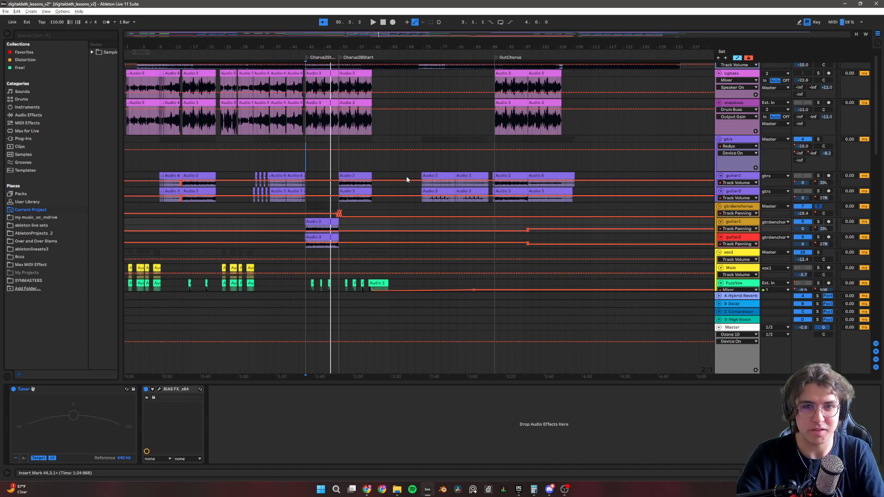
Look over the vocal, drum and synth tracks further down the arrangement, returning to the drums group.
{"action": "scroll", "coordinate": [414, 207], "scroll_direction": "down", "scroll_amount": 1}
{"action": "scroll", "coordinate": [414, 209], "scroll_direction": "down", "scroll_amount": 15}
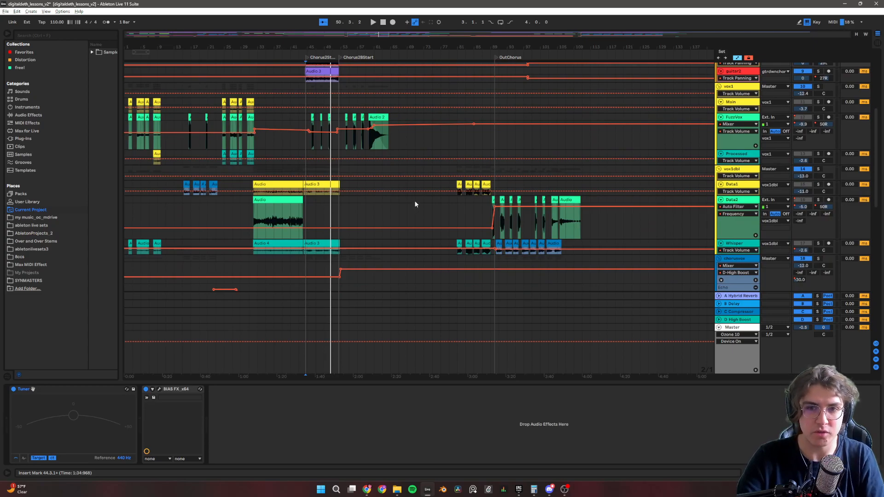
{"action": "scroll", "coordinate": [417, 196], "scroll_direction": "down", "scroll_amount": 14}
{"action": "scroll", "coordinate": [432, 183], "scroll_direction": "down", "scroll_amount": 20}
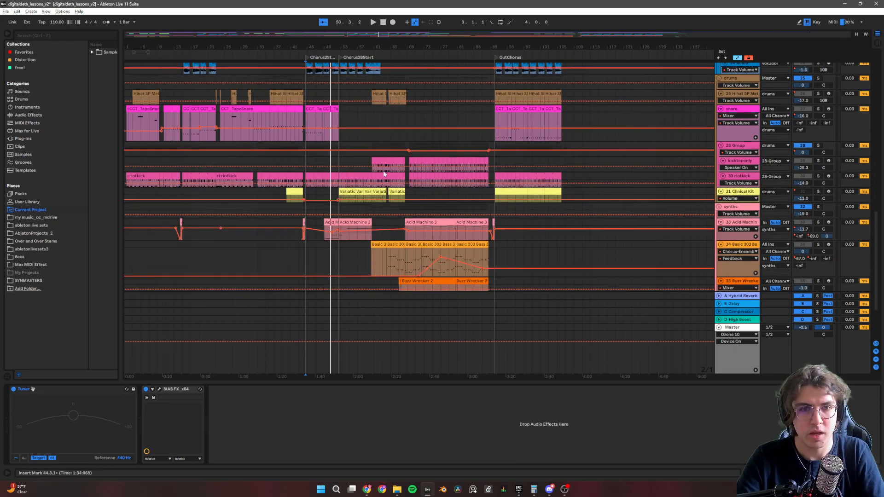
{"action": "scroll", "coordinate": [407, 200], "scroll_direction": "down", "scroll_amount": 2}
{"action": "scroll", "coordinate": [419, 194], "scroll_direction": "up", "scroll_amount": 2}
{"action": "scroll", "coordinate": [421, 192], "scroll_direction": "down", "scroll_amount": 4}
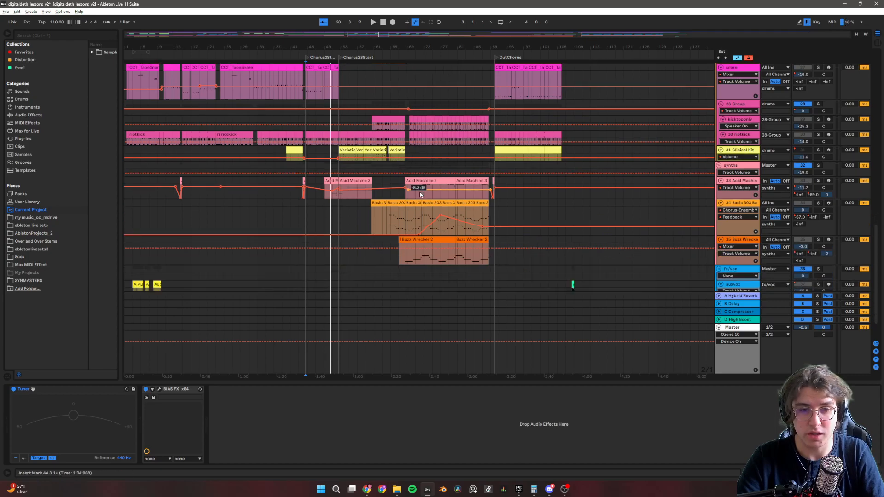
{"action": "scroll", "coordinate": [415, 189], "scroll_direction": "up", "scroll_amount": 6}
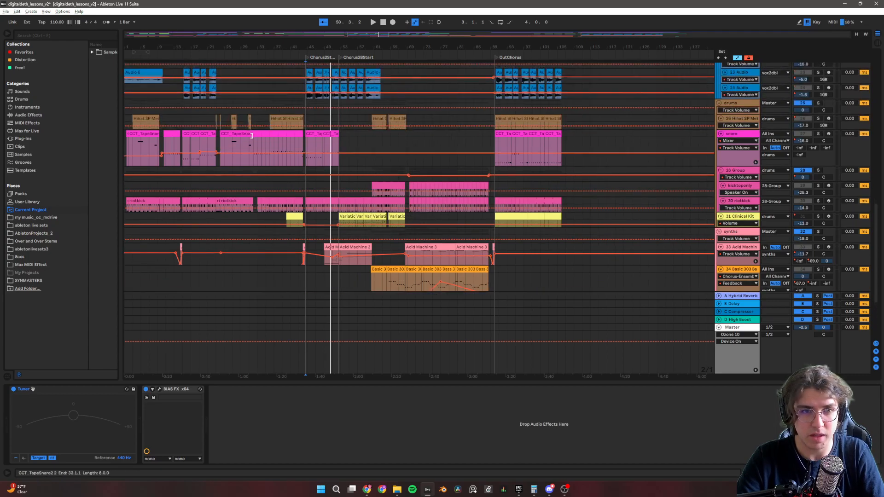
{"action": "scroll", "coordinate": [258, 139], "scroll_direction": "up", "scroll_amount": 3}
{"action": "scroll", "coordinate": [261, 141], "scroll_direction": "down", "scroll_amount": 3}
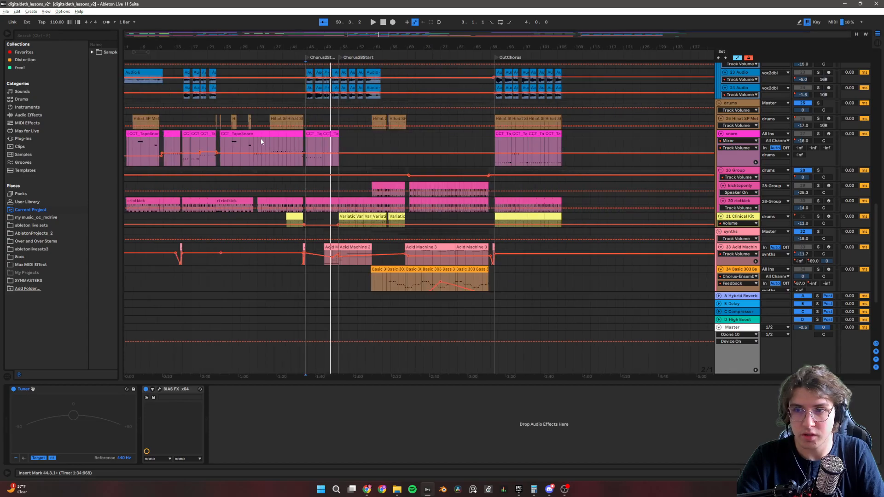
{"action": "scroll", "coordinate": [358, 152], "scroll_direction": "up", "scroll_amount": 2}
{"action": "scroll", "coordinate": [364, 148], "scroll_direction": "up", "scroll_amount": 3}
{"action": "scroll", "coordinate": [364, 149], "scroll_direction": "down", "scroll_amount": 3}
Play the soloed Hihat SP Metallic Open track from 3.1.1 and examine its device chain from Echo to Gate.
{"action": "left_click", "coordinate": [131, 140]}
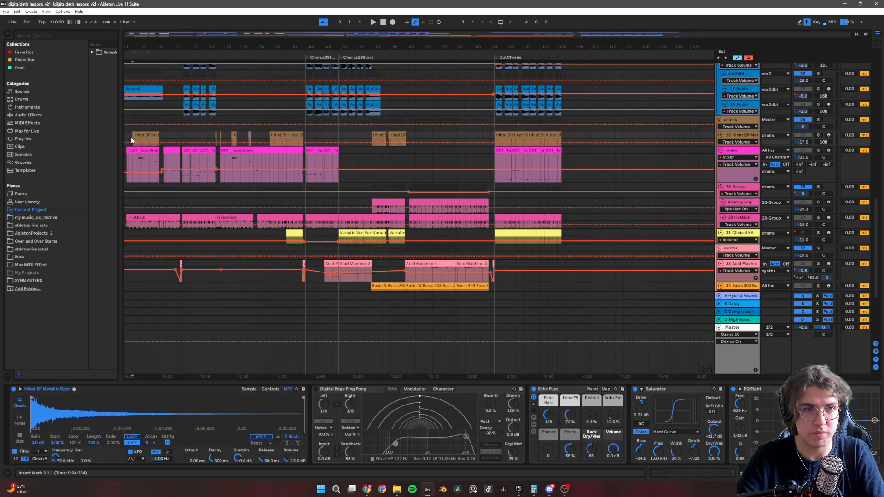
{"action": "key", "text": "space"}
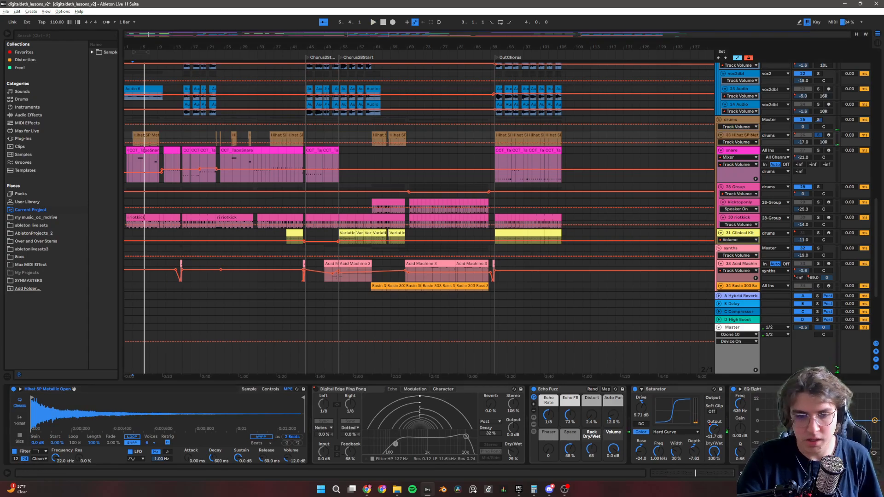
{"action": "scroll", "coordinate": [641, 432], "scroll_direction": "down", "scroll_amount": 5}
{"action": "scroll", "coordinate": [640, 432], "scroll_direction": "down", "scroll_amount": 1}
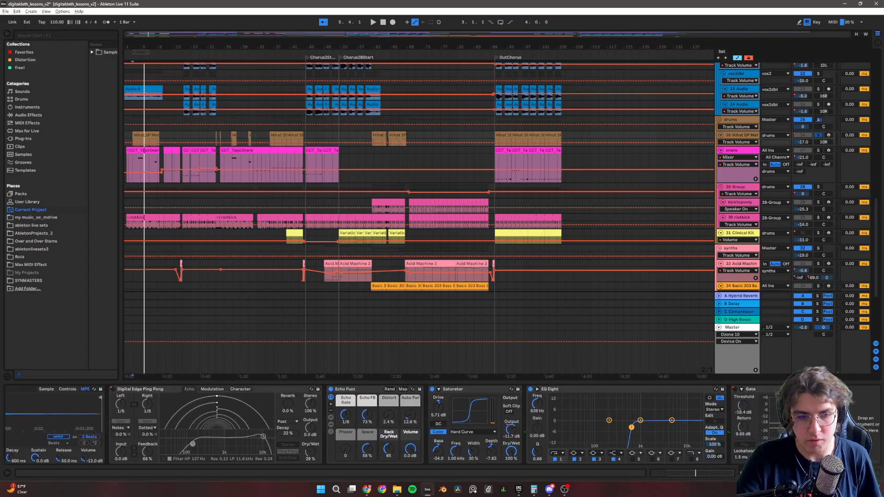
{"action": "scroll", "coordinate": [641, 432], "scroll_direction": "down", "scroll_amount": 1}
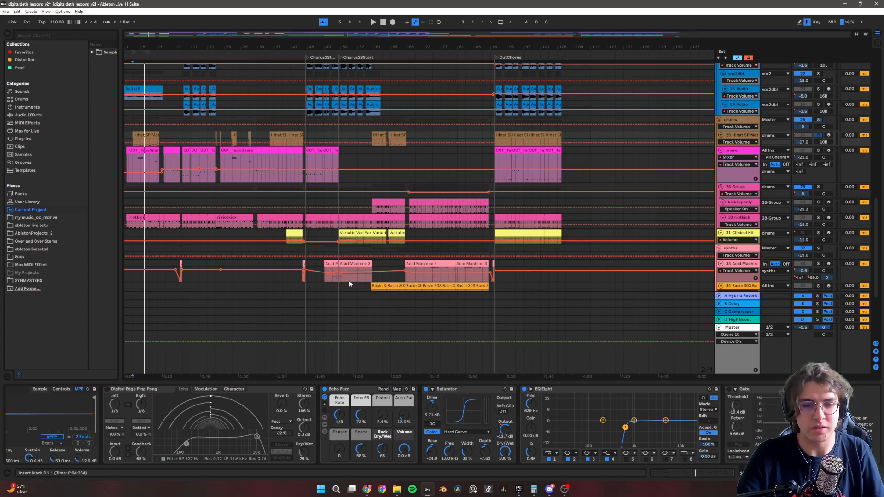
Inspect the hi-hat's EQ Eight curve in the enlarged display, try shifting its low-cut band, undo that move and hide the device chain.
{"action": "left_click", "coordinate": [531, 390]}
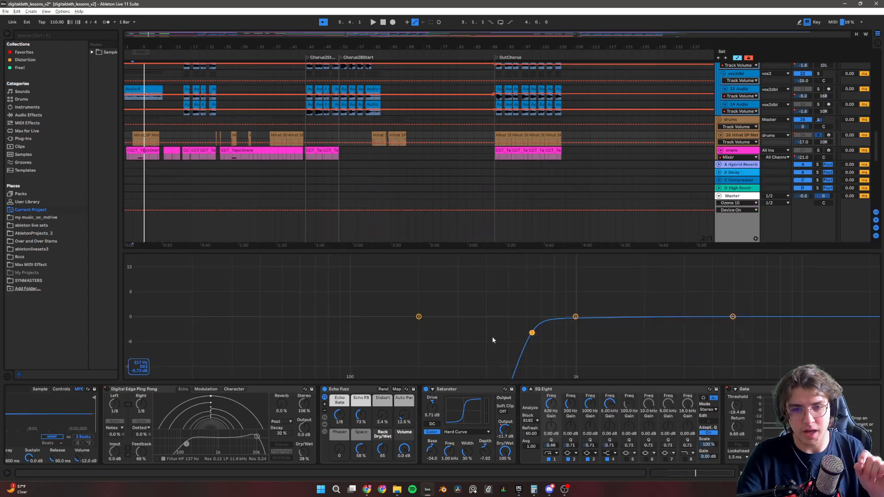
{"action": "left_click_drag", "start_coordinate": [533, 335], "coordinate": [542, 333]}
{"action": "key", "text": "ctrl+z"}
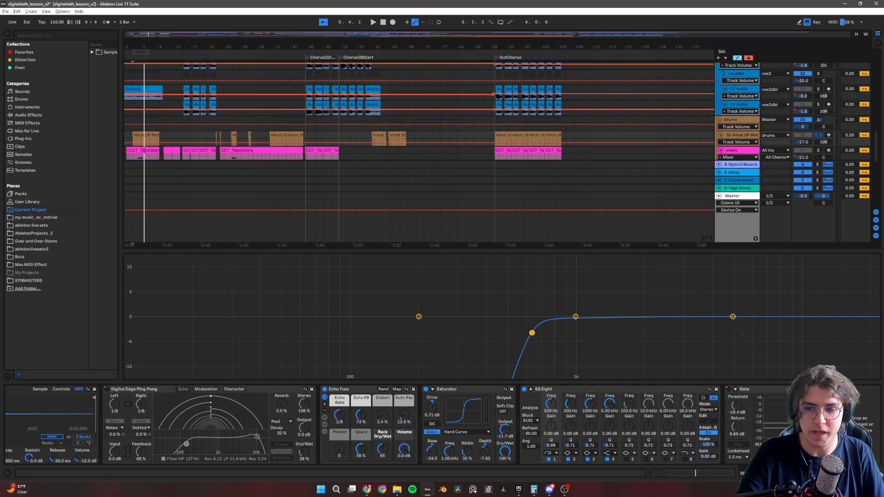
{"action": "key", "text": "ctrl+alt+l"}
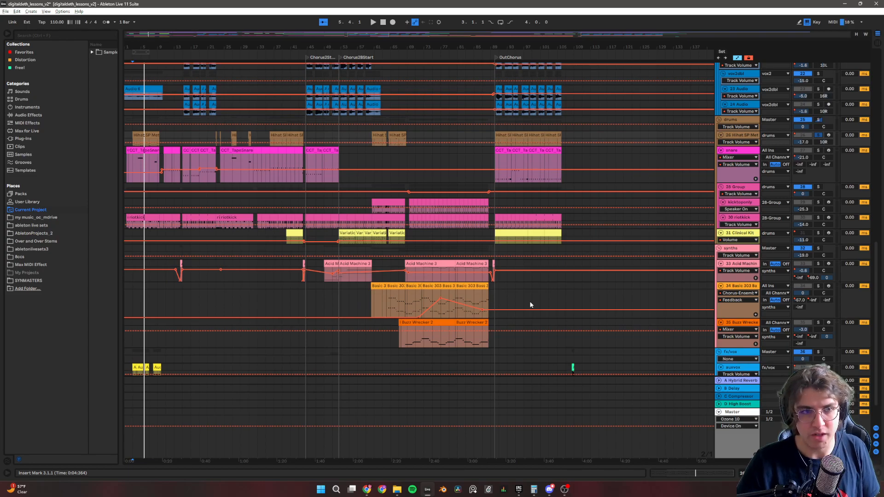
Solo the snare track and play it from 4.1.1.
{"action": "scroll", "coordinate": [125, 177], "scroll_direction": "up", "scroll_amount": 10}
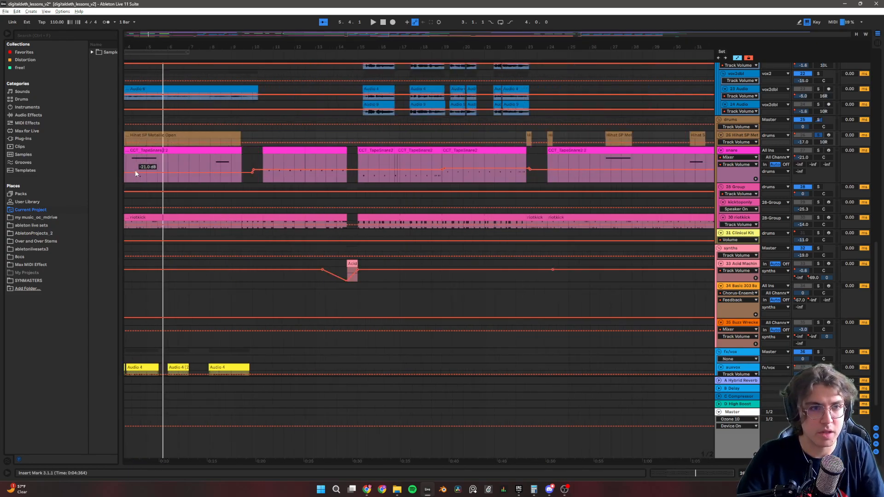
{"action": "scroll", "coordinate": [141, 167], "scroll_direction": "down", "scroll_amount": 10}
{"action": "left_click", "coordinate": [134, 164]}
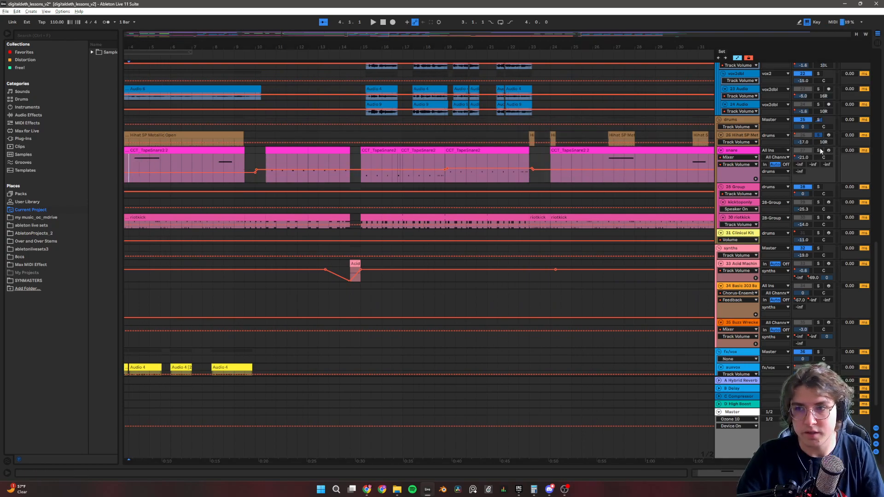
{"action": "key", "text": "space"}
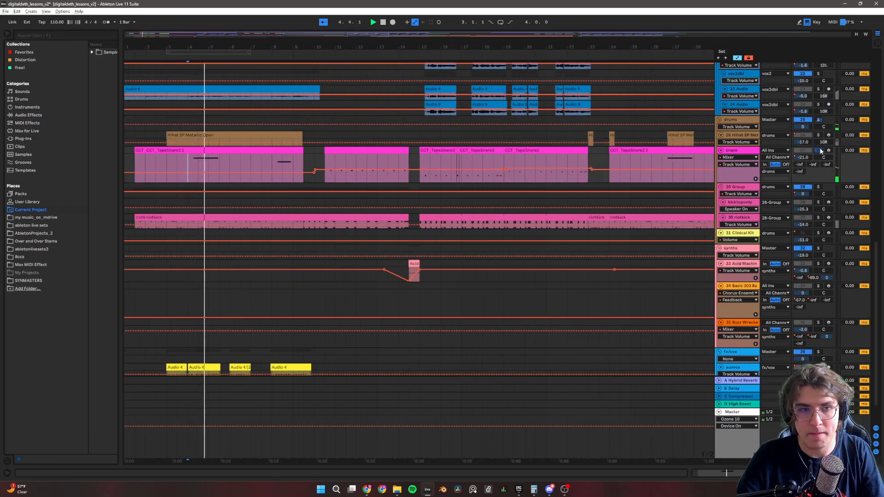
Play the snare from 10.3.1, take it out of solo during playback to hear the full mix, and stop.
{"action": "left_click", "coordinate": [325, 162]}
{"action": "key", "text": "space"}
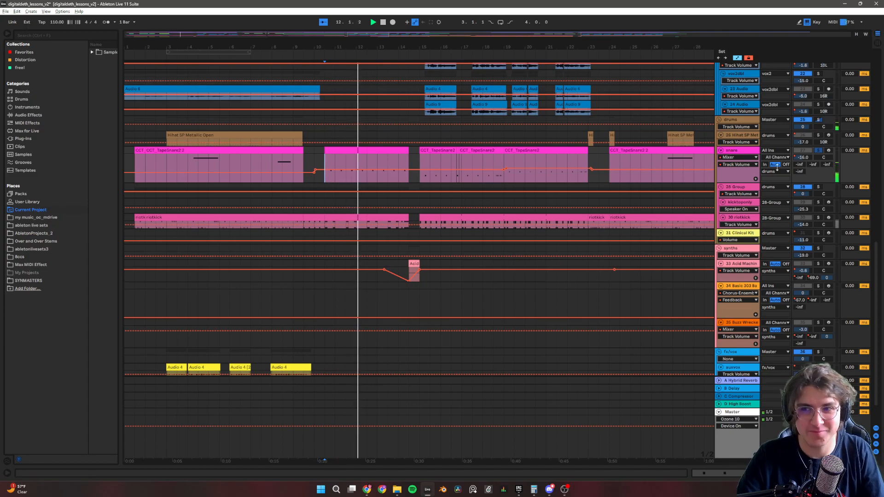
{"action": "left_click", "coordinate": [818, 151]}
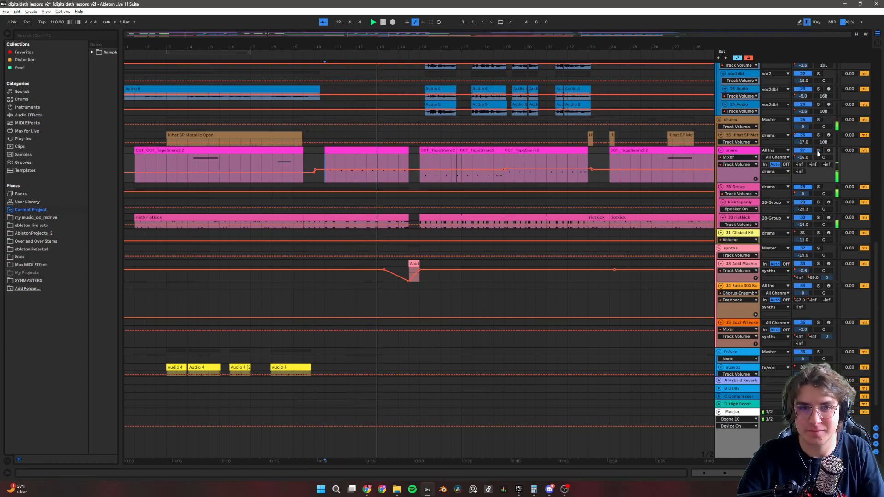
{"action": "key", "text": "space"}
Select the snare track from 10.3.1 to 12.3.1 and examine its device chain from Auto Filter and Drum Buss through Hybrid Reverb to Gate.
{"action": "left_click", "coordinate": [315, 135]}
{"action": "left_click", "coordinate": [357, 151]}
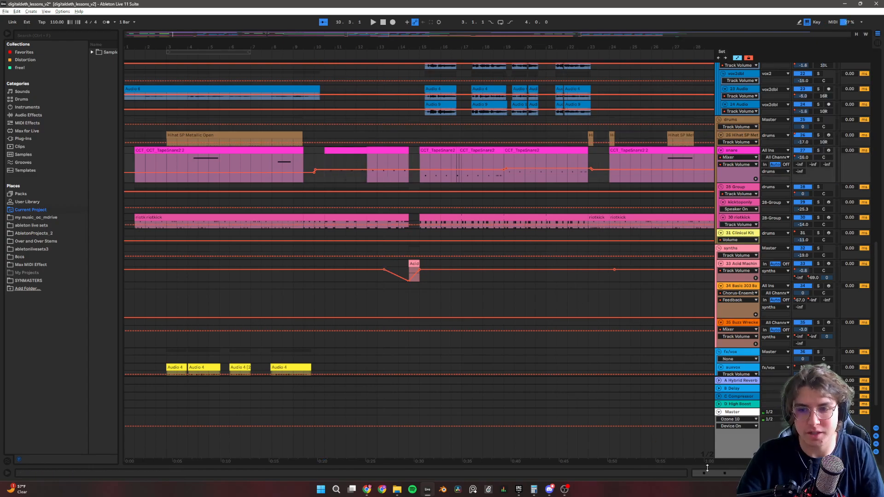
{"action": "key", "text": "shift+Tab"}
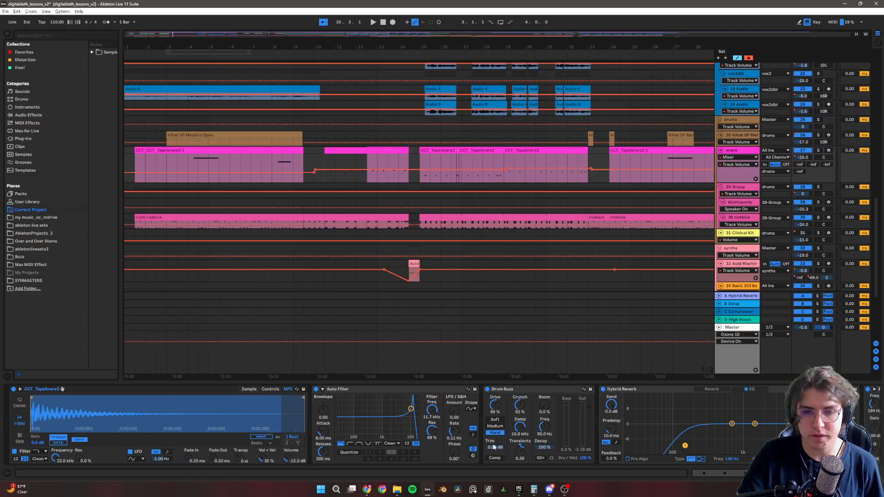
{"action": "scroll", "coordinate": [493, 442], "scroll_direction": "right", "scroll_amount": 5}
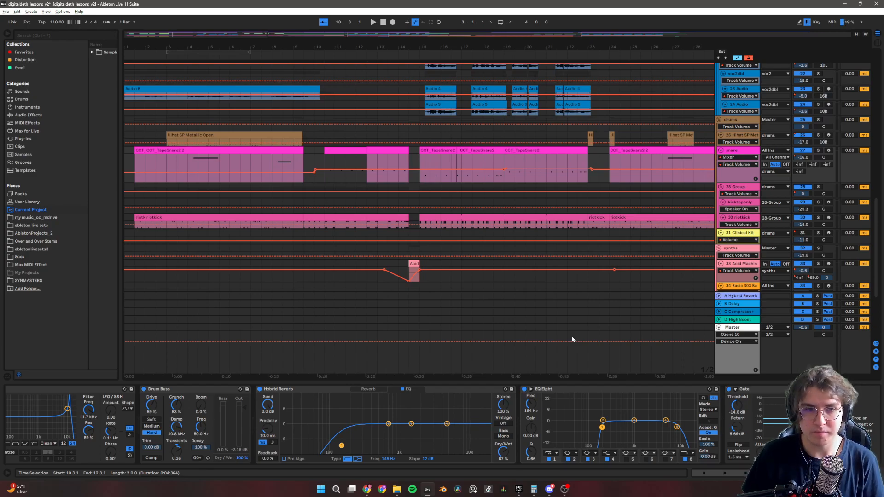
Review the snare and riotkick clips across the arrangement, from the intro through the Chorus2Start section.
{"action": "scroll", "coordinate": [504, 174], "scroll_direction": "down", "scroll_amount": 3}
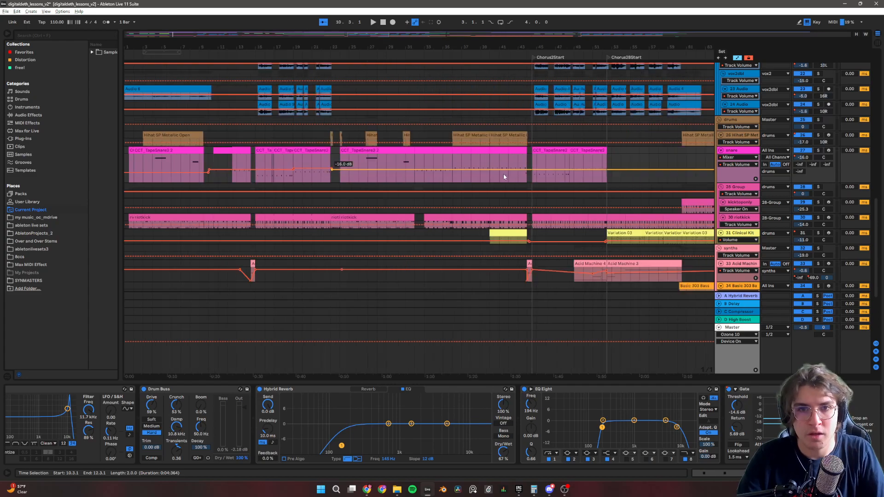
{"action": "scroll", "coordinate": [435, 175], "scroll_direction": "down", "scroll_amount": 3}
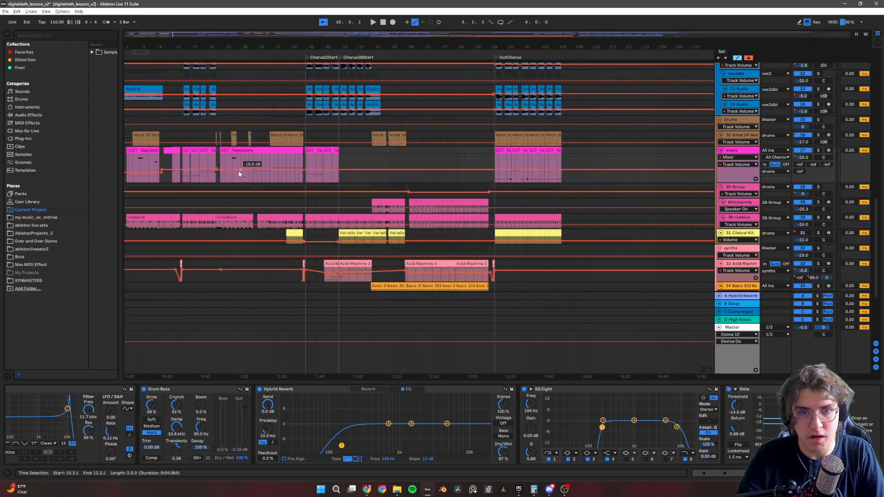
{"action": "scroll", "coordinate": [273, 162], "scroll_direction": "up", "scroll_amount": 3}
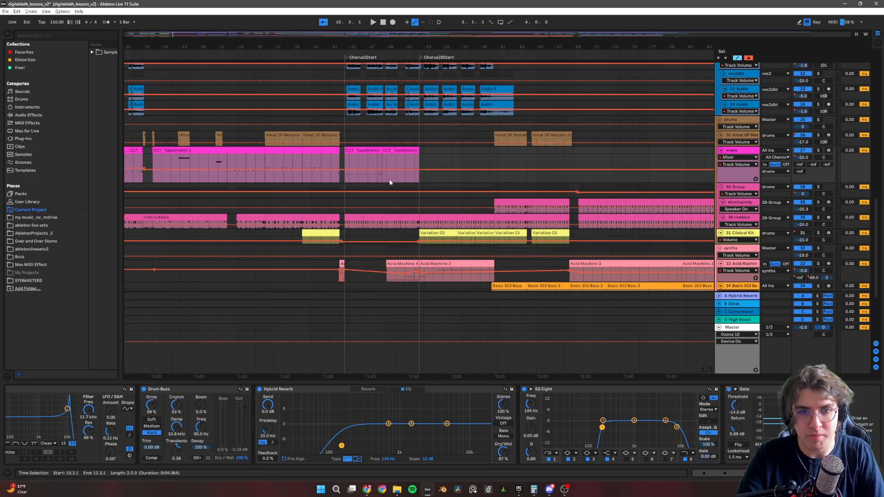
{"action": "scroll", "coordinate": [231, 181], "scroll_direction": "down", "scroll_amount": 3}
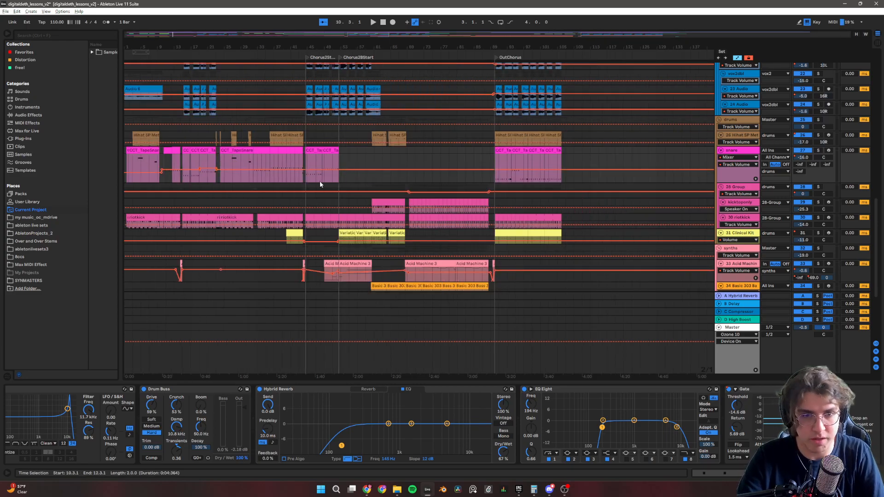
{"action": "scroll", "coordinate": [237, 187], "scroll_direction": "up", "scroll_amount": 3}
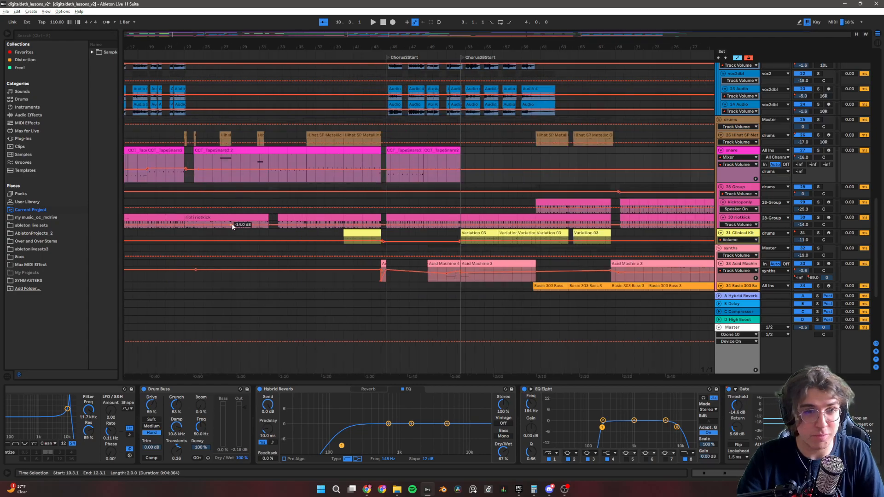
{"action": "scroll", "coordinate": [213, 221], "scroll_direction": "down", "scroll_amount": 3}
{"action": "scroll", "coordinate": [141, 224], "scroll_direction": "up", "scroll_amount": 3}
{"action": "scroll", "coordinate": [141, 224], "scroll_direction": "down", "scroll_amount": 3}
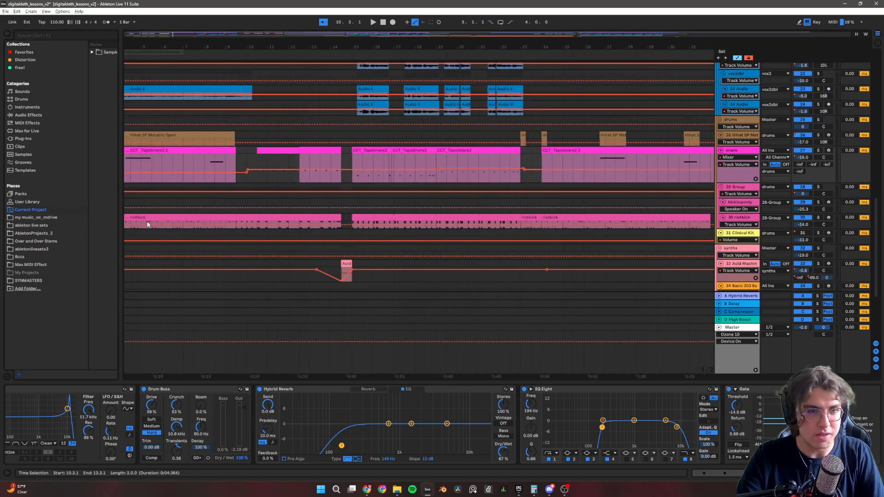
{"action": "scroll", "coordinate": [150, 225], "scroll_direction": "up", "scroll_amount": 3}
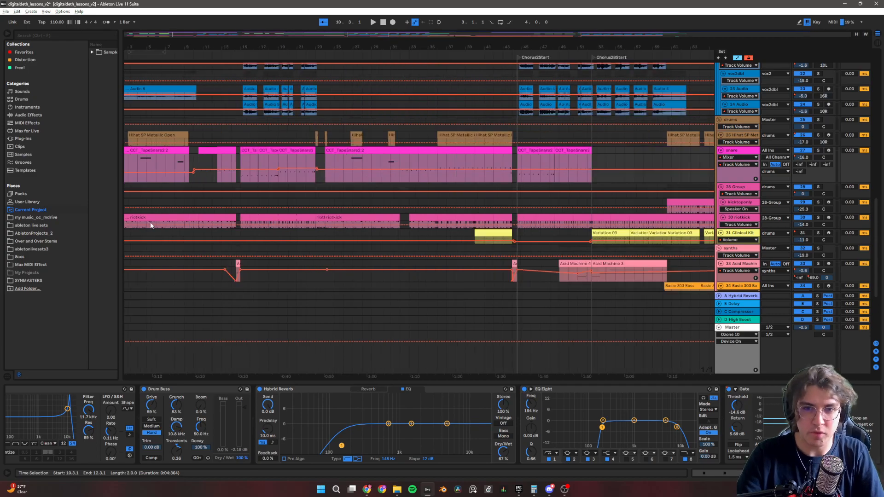
Display the riotkick track's device chain, solo the track, play it from 1.1.1 and stop.
{"action": "left_click", "coordinate": [152, 225]}
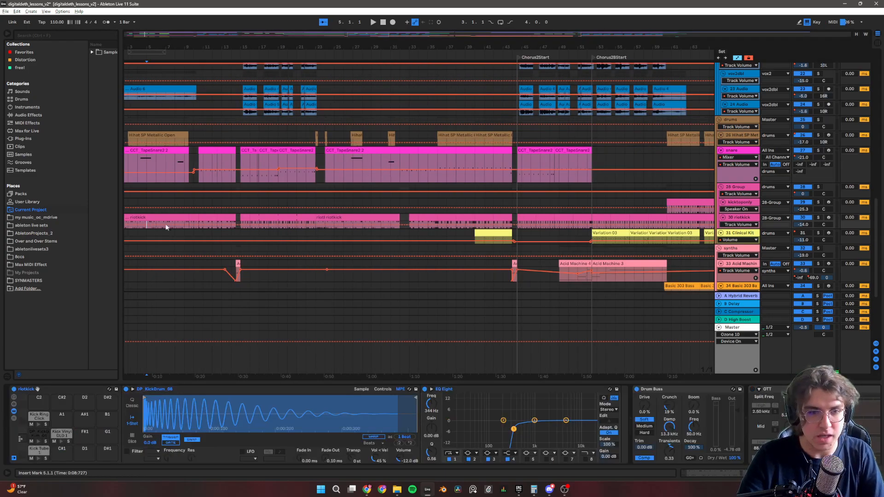
{"action": "left_click", "coordinate": [819, 218]}
{"action": "left_click", "coordinate": [378, 22]}
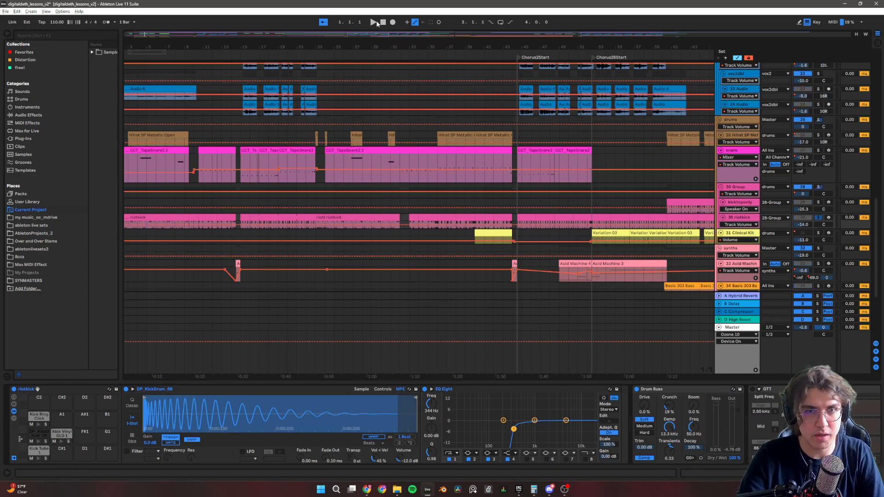
{"action": "left_click", "coordinate": [374, 22]}
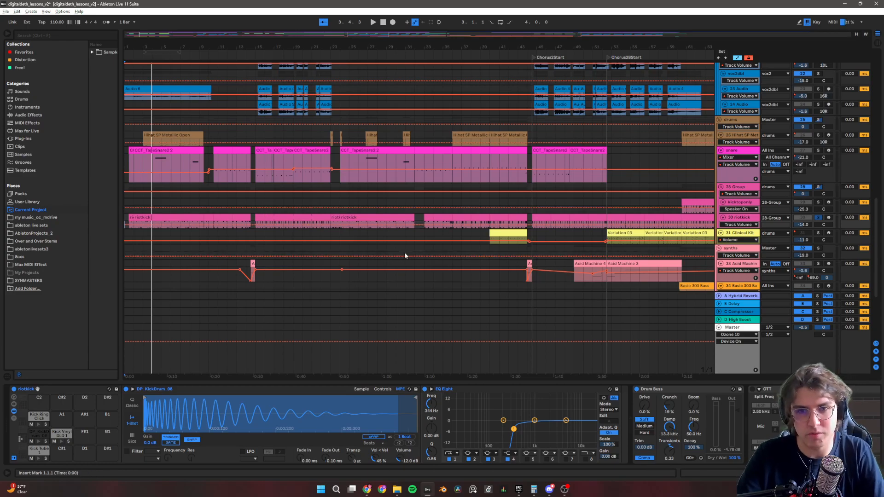
{"action": "scroll", "coordinate": [299, 269], "scroll_direction": "down", "scroll_amount": 1}
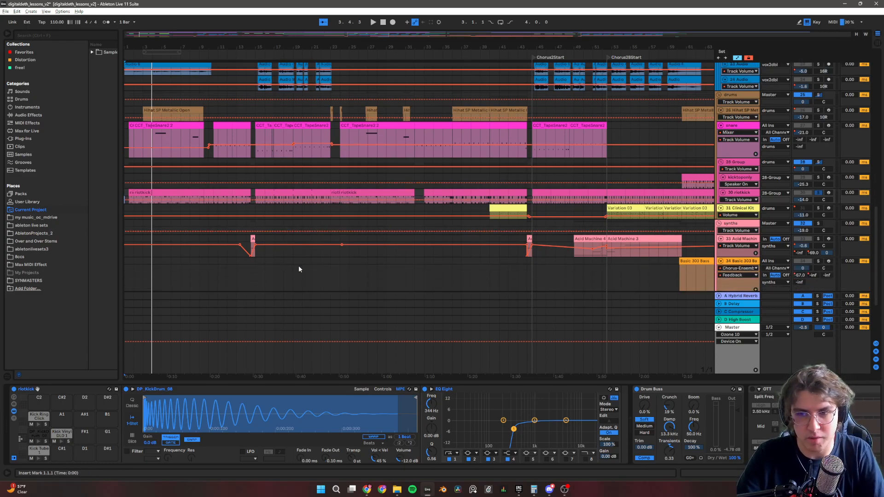
Audition the Kick Ring Click pad and the pad below it in the riotkick drum rack.
{"action": "scroll", "coordinate": [299, 265], "scroll_direction": "right", "scroll_amount": 2}
{"action": "scroll", "coordinate": [299, 264], "scroll_direction": "up", "scroll_amount": 1}
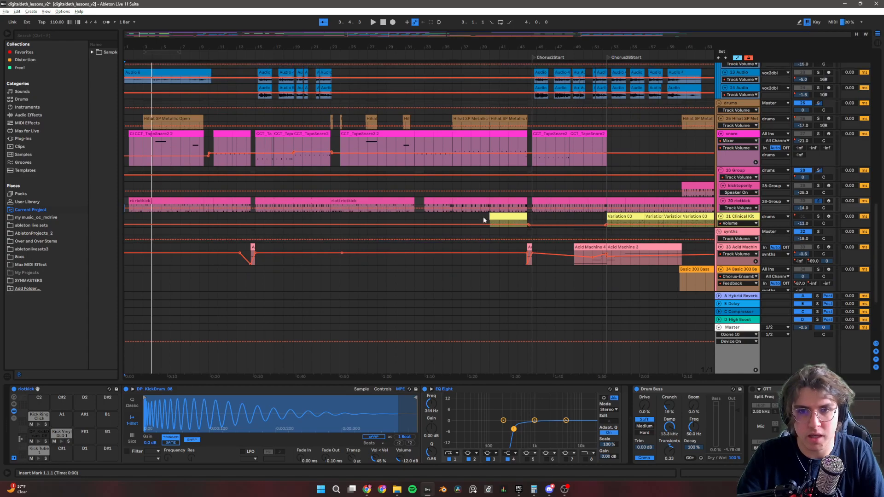
{"action": "scroll", "coordinate": [484, 215], "scroll_direction": "right", "scroll_amount": 10}
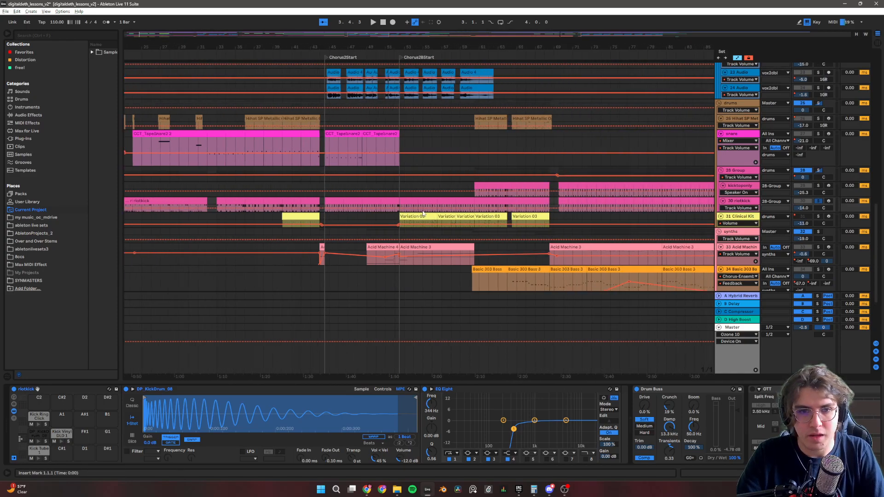
{"action": "scroll", "coordinate": [423, 212], "scroll_direction": "right", "scroll_amount": 7}
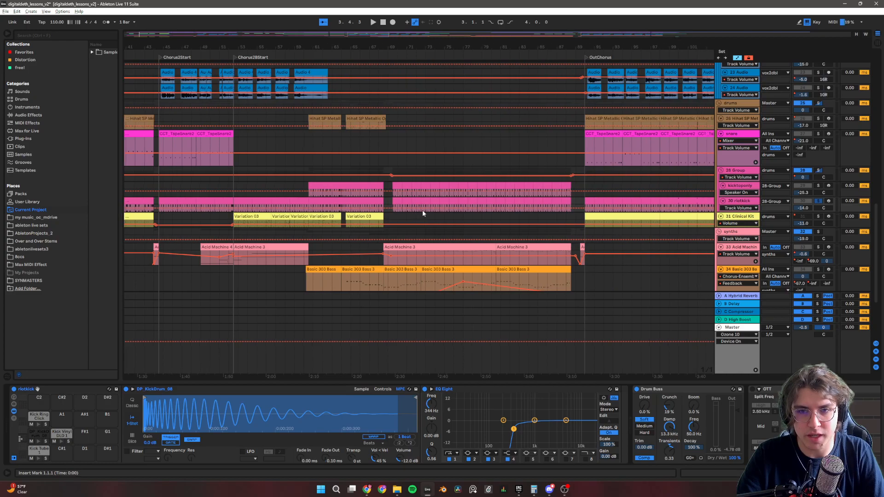
{"action": "scroll", "coordinate": [422, 213], "scroll_direction": "right", "scroll_amount": 2}
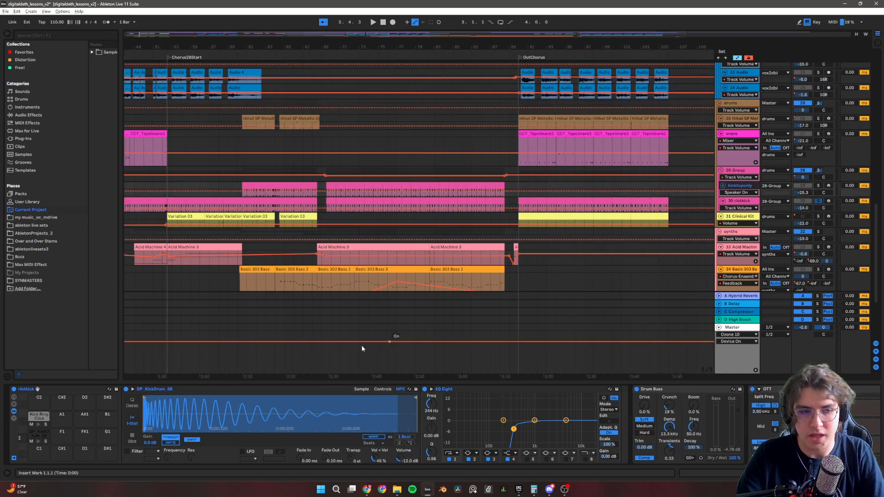
{"action": "left_click", "coordinate": [40, 426]}
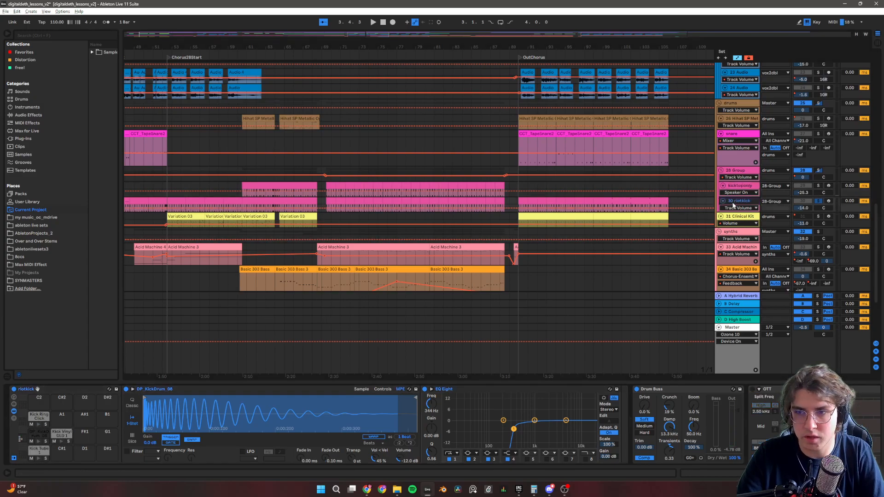
{"action": "left_click", "coordinate": [37, 424]}
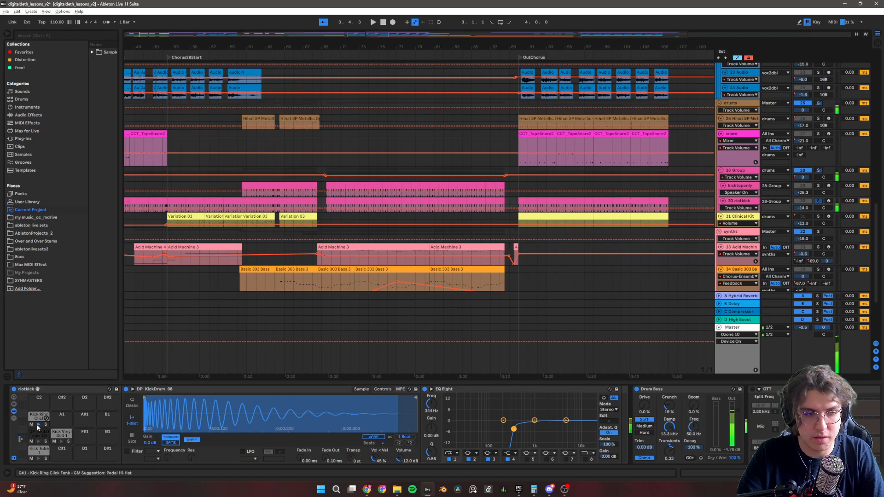
{"action": "left_click", "coordinate": [37, 424]}
{"action": "left_click", "coordinate": [37, 441]}
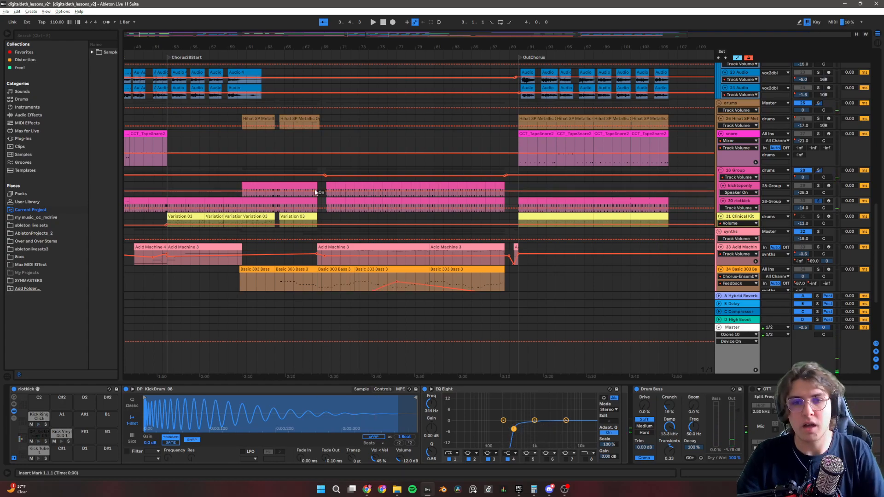
Play riotkick from 70.1.1, solo kicktoponly alongside it, toggle riotkick's solo and stop playback.
{"action": "left_click", "coordinate": [328, 197]}
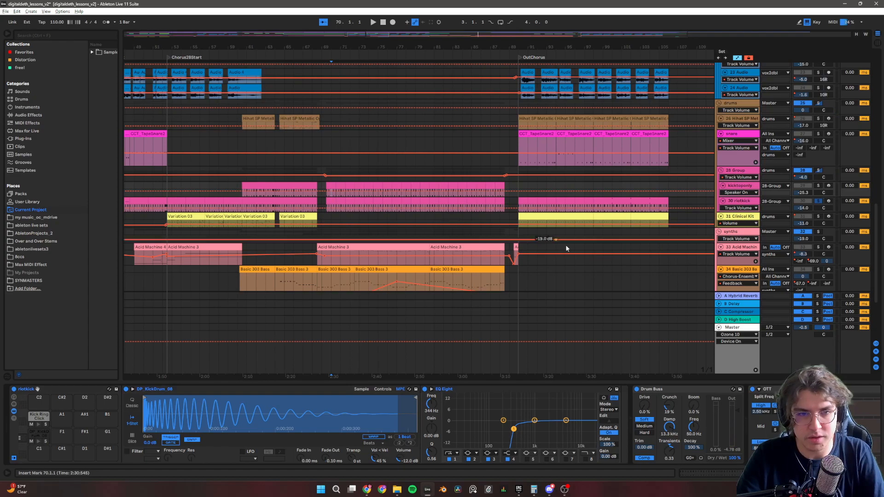
{"action": "key", "text": "space"}
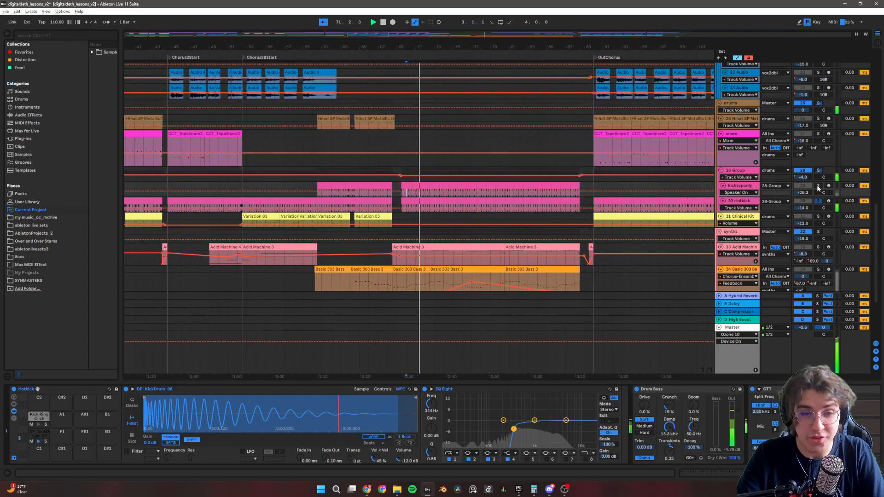
{"action": "left_click", "coordinate": [818, 186]}
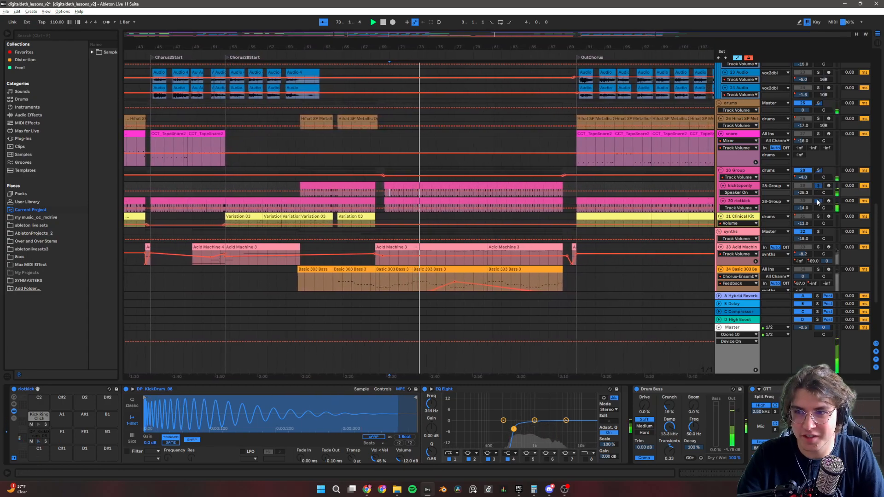
{"action": "left_click", "coordinate": [818, 202]}
{"action": "key", "text": "space"}
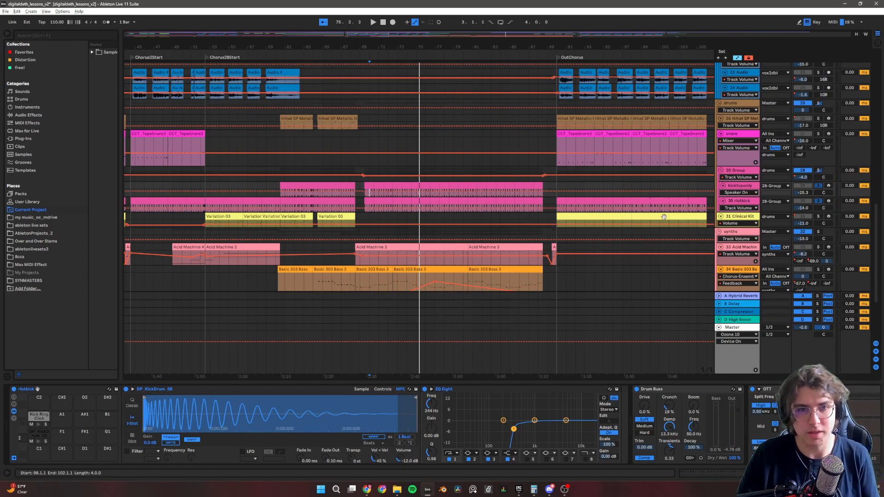
Display the Clinical Kit track's device chain, solo the track and play its first clip from 40.1.1.
{"action": "scroll", "coordinate": [395, 214], "scroll_direction": "down", "scroll_amount": 2}
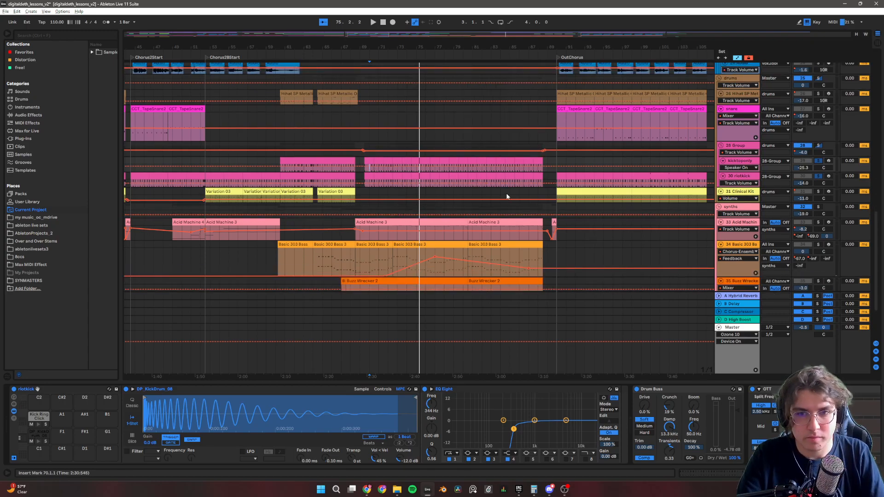
{"action": "scroll", "coordinate": [507, 196], "scroll_direction": "up", "scroll_amount": 3}
{"action": "scroll", "coordinate": [506, 196], "scroll_direction": "down", "scroll_amount": 1}
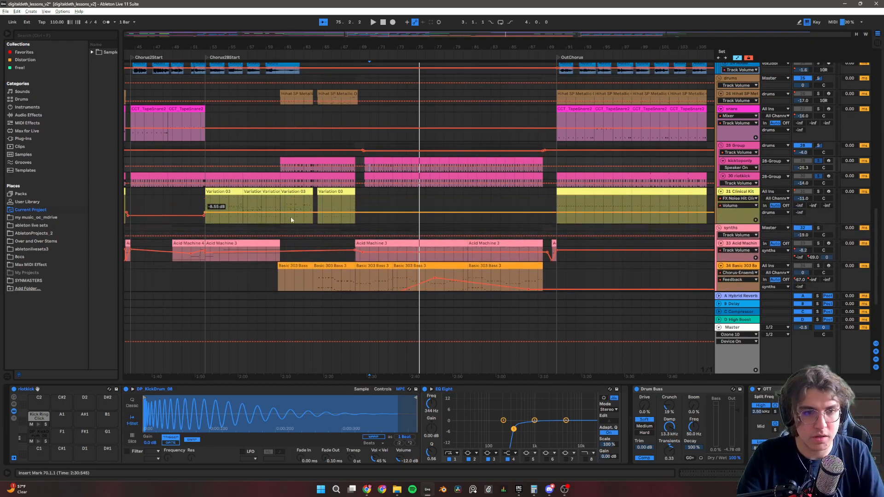
{"action": "scroll", "coordinate": [290, 209], "scroll_direction": "left", "scroll_amount": 5}
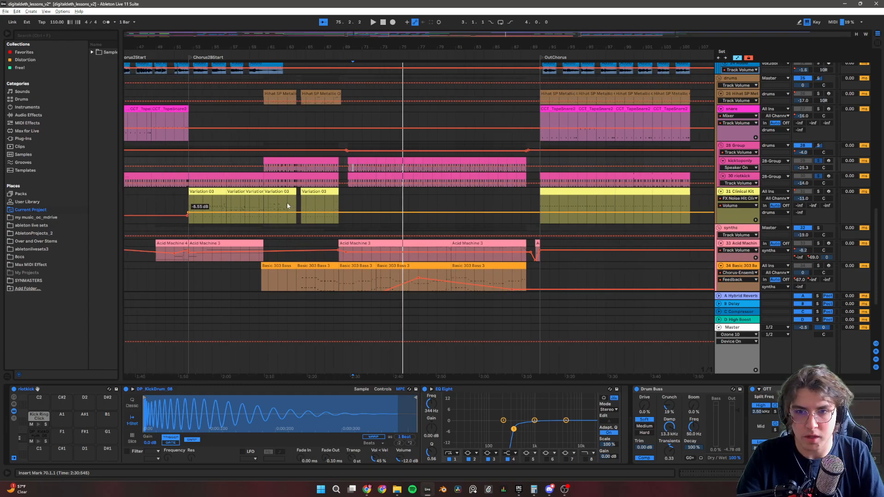
{"action": "scroll", "coordinate": [261, 199], "scroll_direction": "left", "scroll_amount": 10}
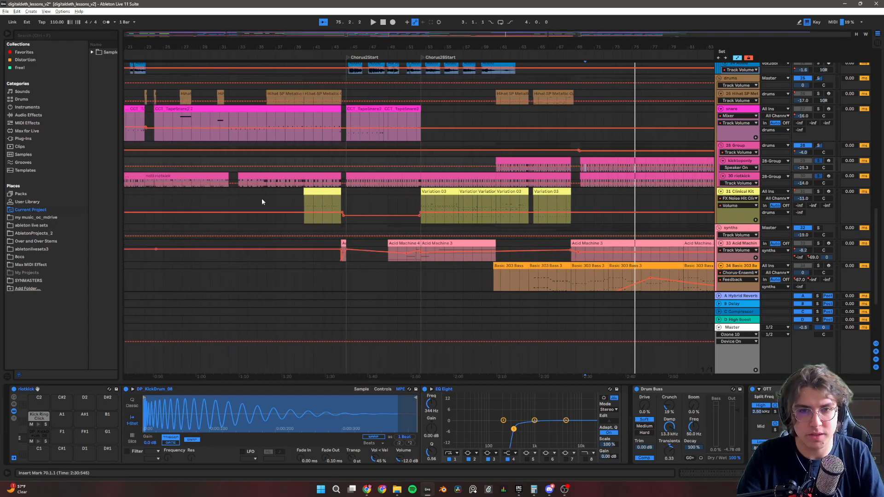
{"action": "left_click", "coordinate": [738, 192]}
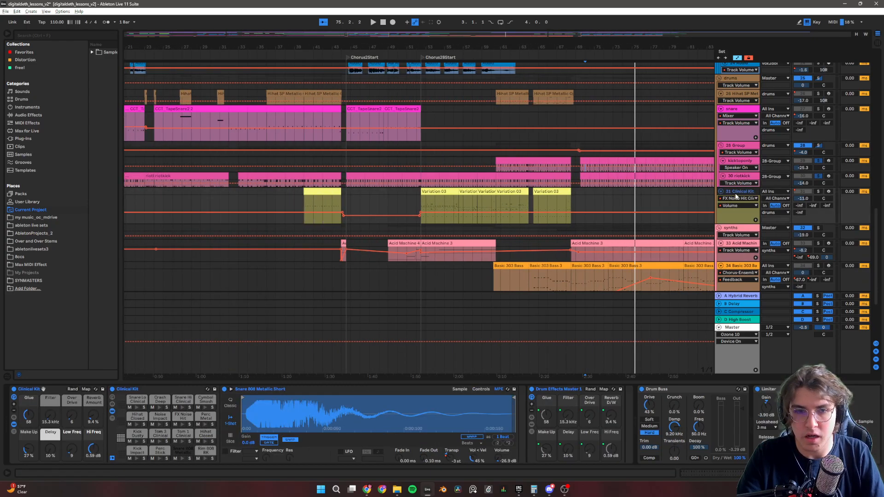
{"action": "left_click", "coordinate": [302, 221]}
{"action": "key", "text": "space"}
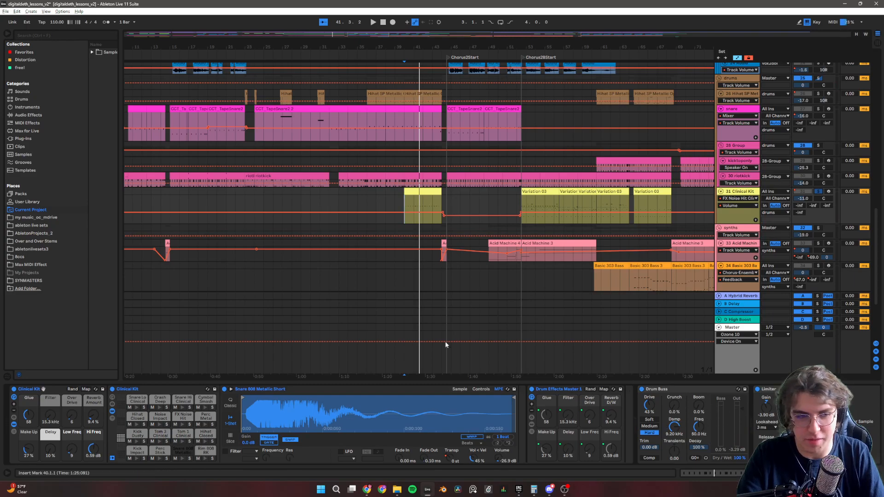
Replay Clinical Kit from 40.1.1, take it out of solo to hear the full mix, and set the insert mark at 38.1.1.
{"action": "left_click", "coordinate": [405, 201]}
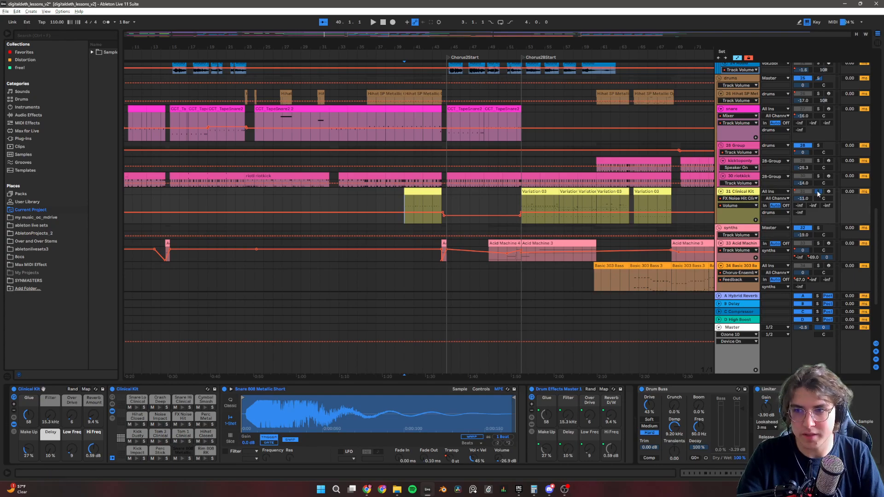
{"action": "key", "text": "space"}
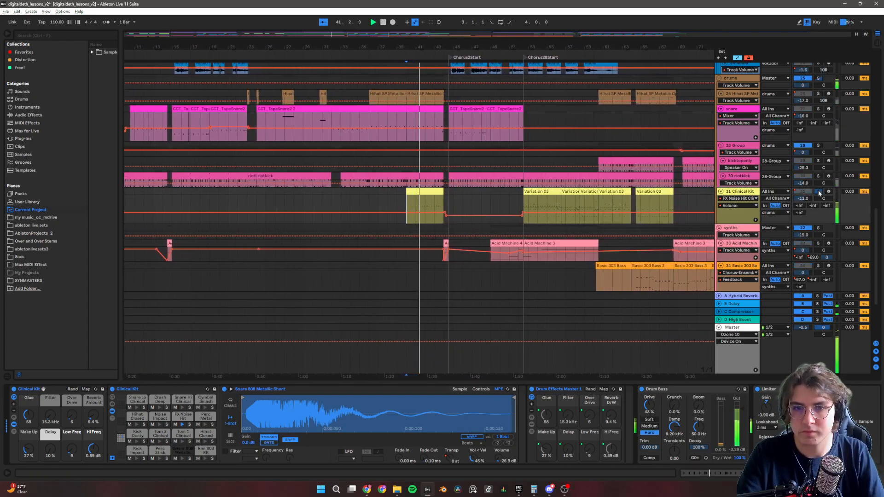
{"action": "key", "text": "space"}
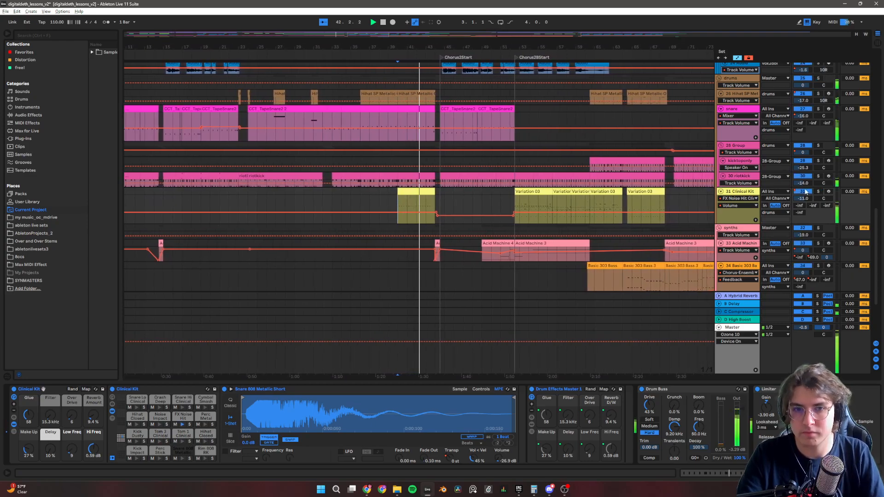
{"action": "left_click", "coordinate": [379, 189]}
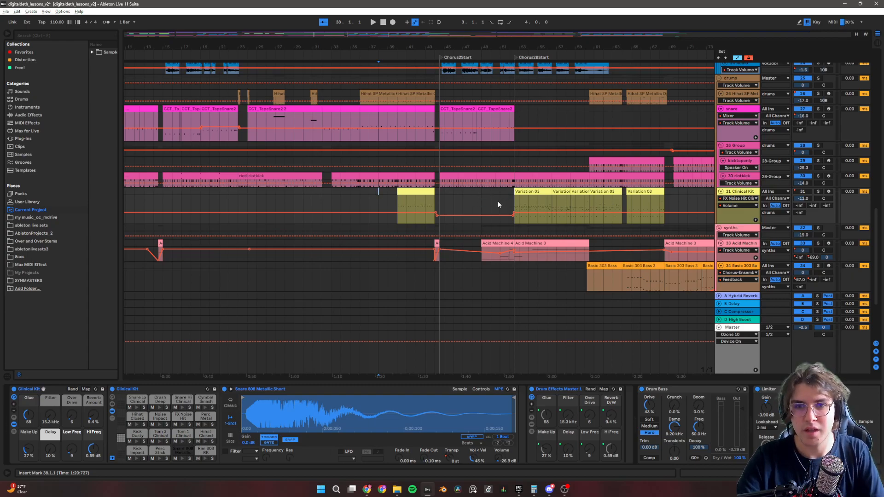
Play the full mix from 52.3.1 near Chorus2BStart, restart it from the same point and stop.
{"action": "scroll", "coordinate": [499, 204], "scroll_direction": "down", "scroll_amount": 2}
{"action": "scroll", "coordinate": [499, 204], "scroll_direction": "up", "scroll_amount": 2}
{"action": "scroll", "coordinate": [362, 214], "scroll_direction": "down", "scroll_amount": 2}
{"action": "scroll", "coordinate": [335, 205], "scroll_direction": "up", "scroll_amount": 2}
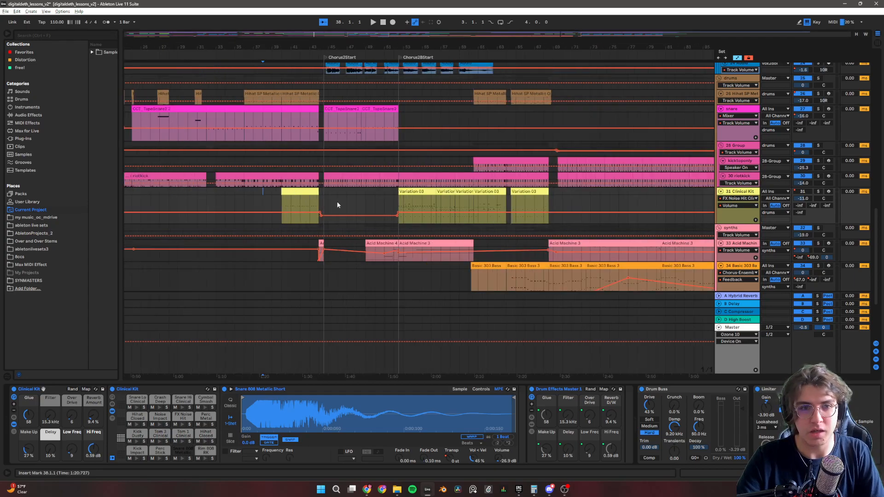
{"action": "scroll", "coordinate": [337, 205], "scroll_direction": "up", "scroll_amount": 3}
{"action": "scroll", "coordinate": [399, 208], "scroll_direction": "down", "scroll_amount": 3}
{"action": "scroll", "coordinate": [440, 204], "scroll_direction": "up", "scroll_amount": 3}
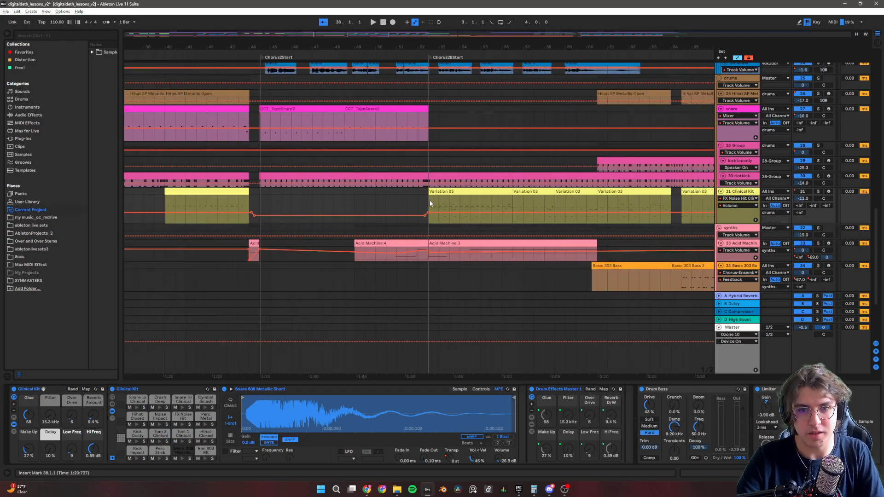
{"action": "left_click", "coordinate": [432, 204]}
{"action": "key", "text": "space"}
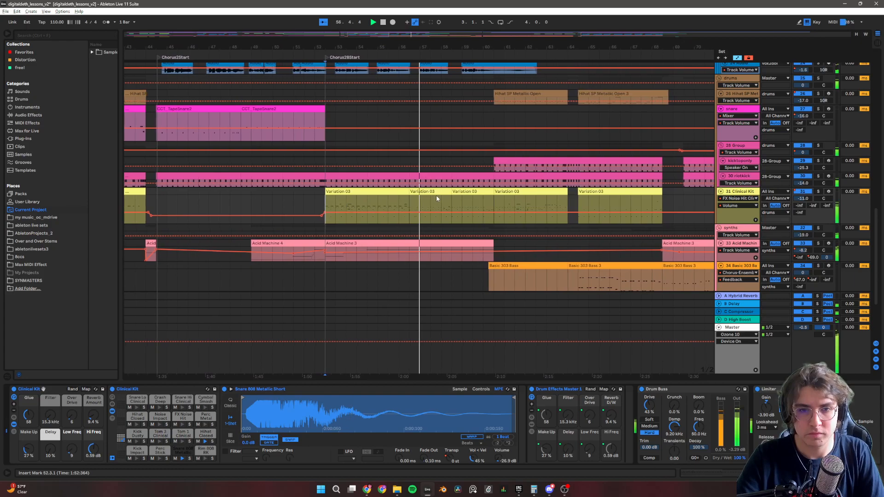
{"action": "key", "text": "space"}
{"action": "key", "text": "space"}
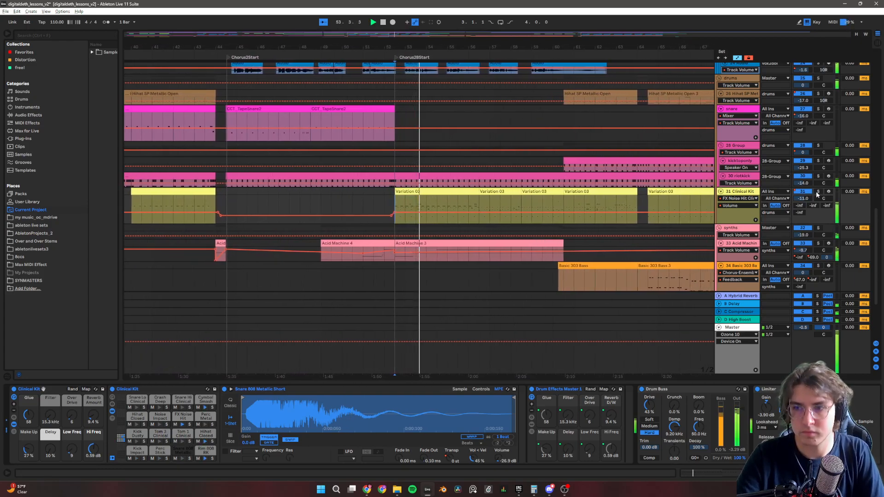
{"action": "key", "text": "space"}
Solo Clinical Kit and play its Variation 03 clip from 64.3.1 and again from 68.1.1.
{"action": "left_click", "coordinate": [313, 205]}
{"action": "scroll", "coordinate": [359, 212], "scroll_direction": "down", "scroll_amount": 2}
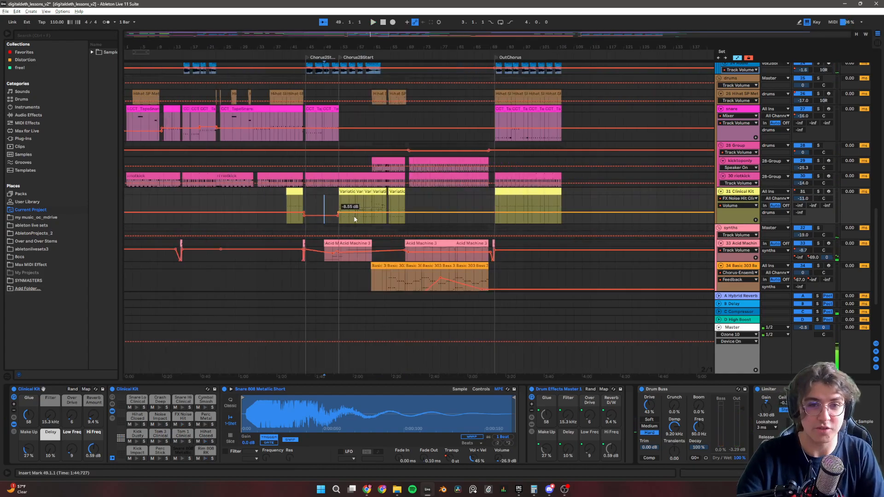
{"action": "scroll", "coordinate": [413, 197], "scroll_direction": "up", "scroll_amount": 5}
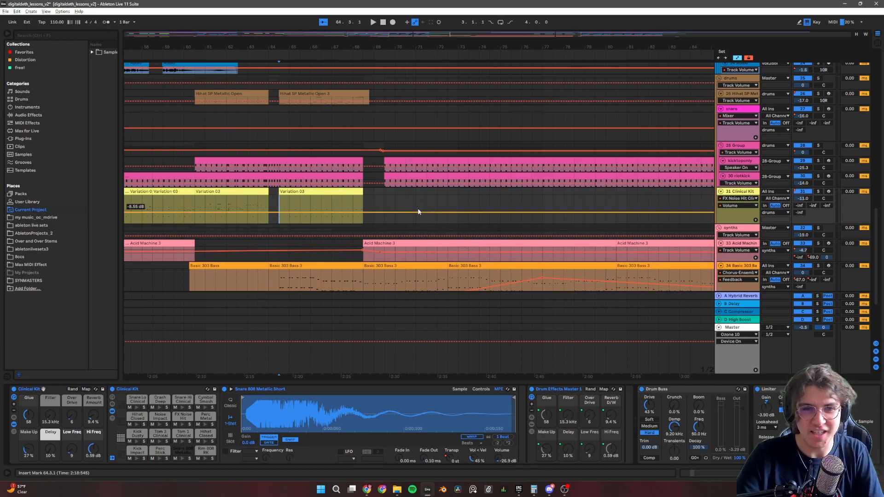
{"action": "left_click", "coordinate": [819, 190]}
{"action": "key", "text": "space"}
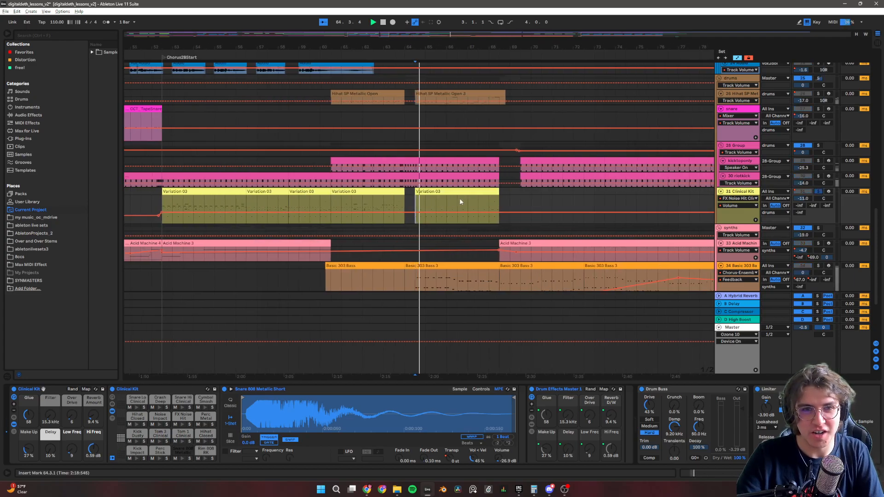
{"action": "left_click", "coordinate": [474, 207]}
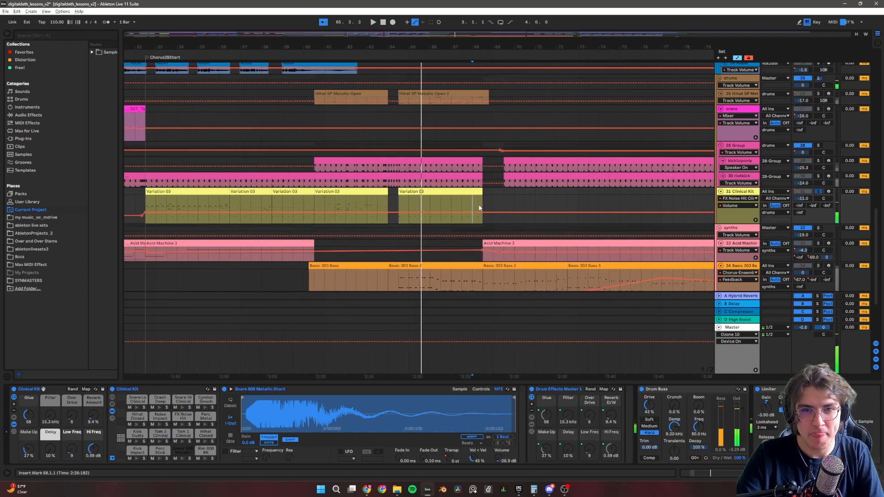
{"action": "key", "text": "space"}
Play the soloed Clinical Kit from 61.1.1 and take the track out of solo.
{"action": "scroll", "coordinate": [495, 209], "scroll_direction": "down", "scroll_amount": 4}
{"action": "scroll", "coordinate": [363, 208], "scroll_direction": "up", "scroll_amount": 2}
{"action": "scroll", "coordinate": [405, 207], "scroll_direction": "up", "scroll_amount": 2}
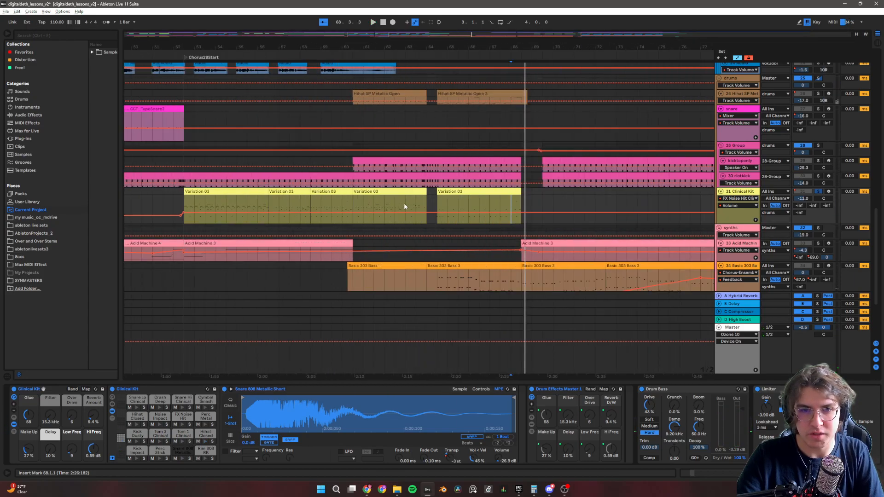
{"action": "left_click", "coordinate": [361, 200]}
{"action": "key", "text": "space"}
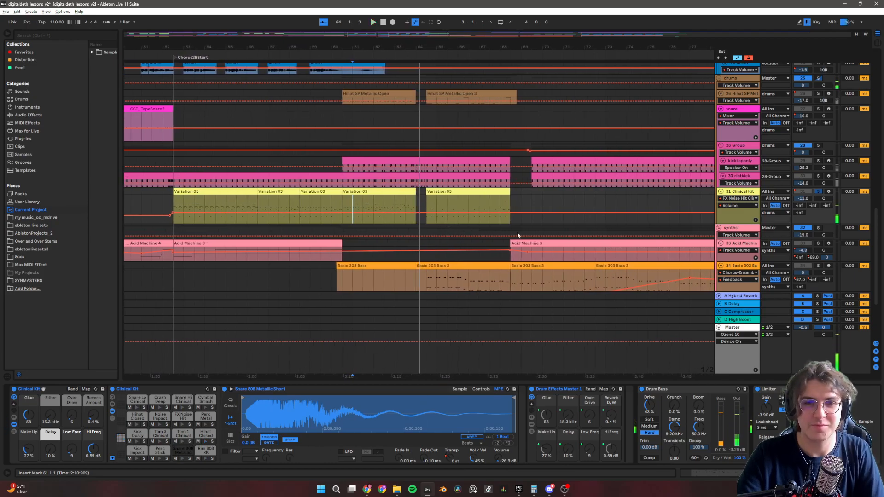
{"action": "left_click", "coordinate": [818, 192]}
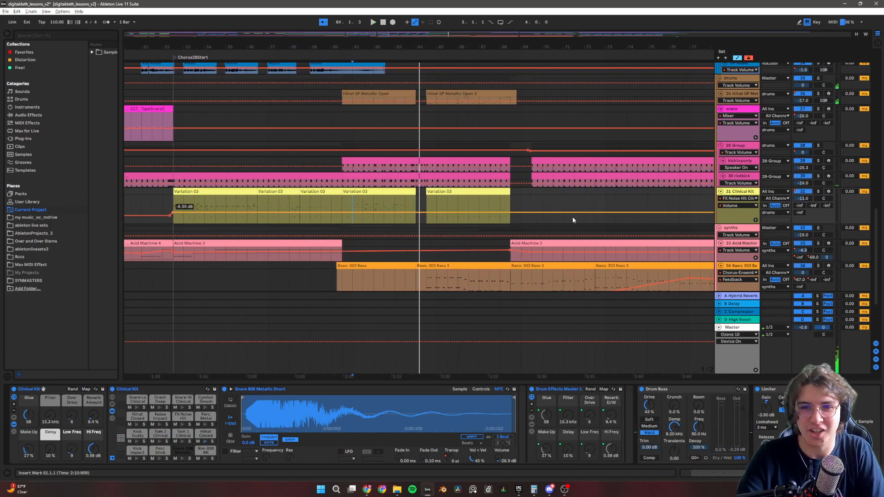
Review the drum tracks across the whole arrangement and select the Clinical Kit track.
{"action": "scroll", "coordinate": [552, 219], "scroll_direction": "down", "scroll_amount": 4}
{"action": "scroll", "coordinate": [429, 225], "scroll_direction": "up", "scroll_amount": 2}
{"action": "scroll", "coordinate": [428, 222], "scroll_direction": "down", "scroll_amount": 3}
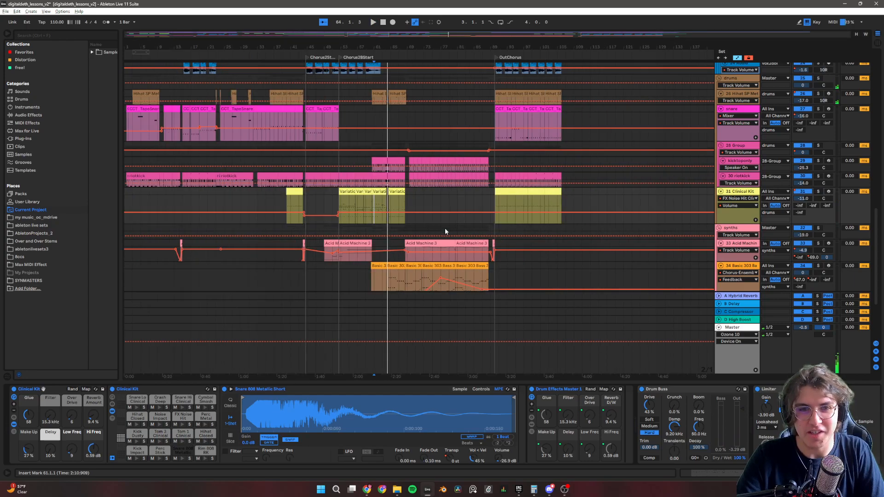
{"action": "scroll", "coordinate": [463, 217], "scroll_direction": "up", "scroll_amount": 1}
{"action": "scroll", "coordinate": [465, 221], "scroll_direction": "up", "scroll_amount": 1}
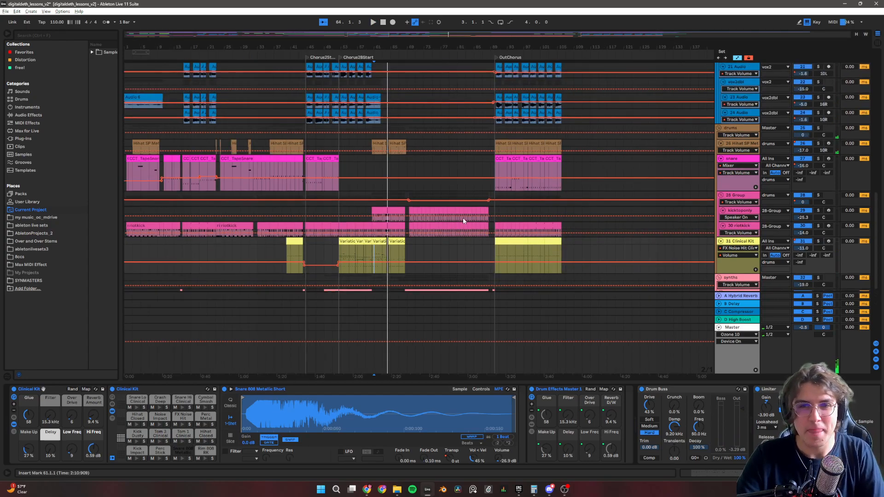
{"action": "left_click", "coordinate": [750, 249]}
{"action": "left_click", "coordinate": [693, 255]}
{"action": "left_click", "coordinate": [748, 242]}
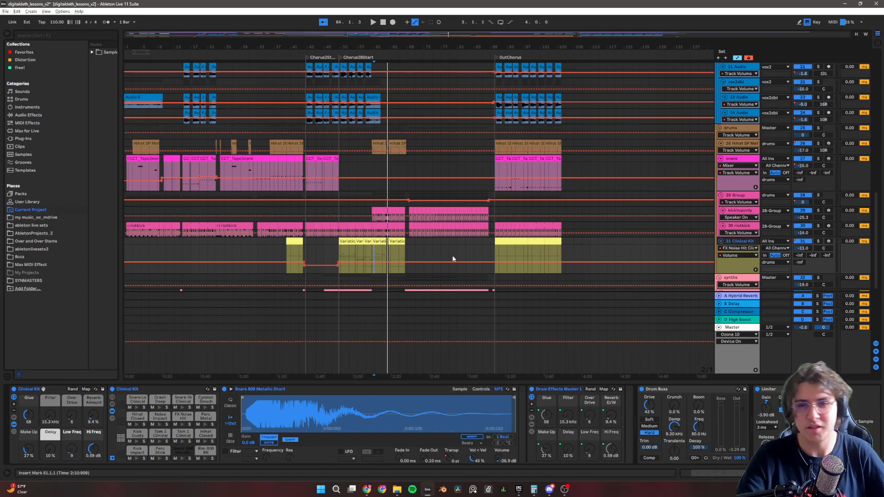
Look over the synth, drum, vocal and guitar tracks throughout the arrangement to locate the chorus vocal group.
{"action": "scroll", "coordinate": [453, 257], "scroll_direction": "down", "scroll_amount": 1}
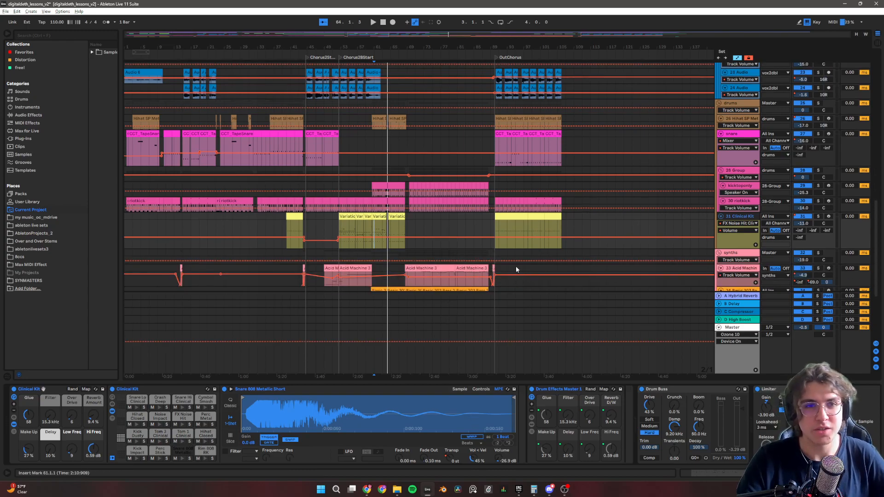
{"action": "scroll", "coordinate": [514, 260], "scroll_direction": "up", "scroll_amount": 4}
{"action": "scroll", "coordinate": [510, 227], "scroll_direction": "up", "scroll_amount": 6}
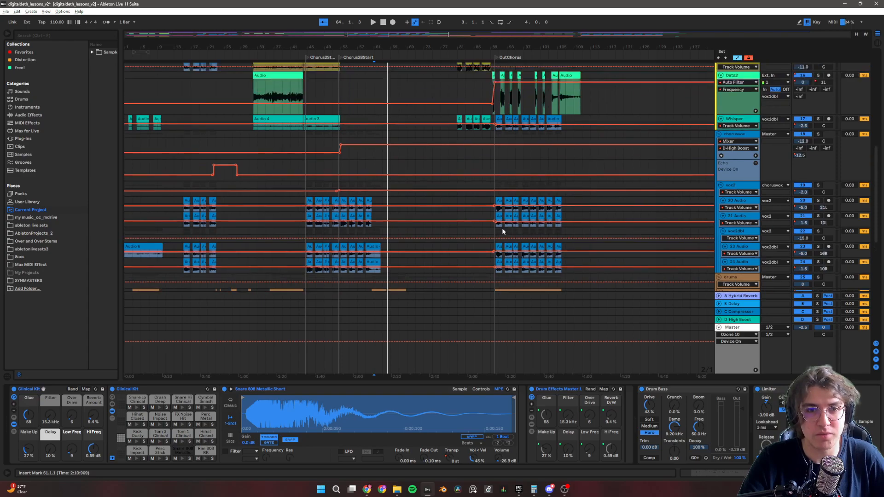
{"action": "scroll", "coordinate": [505, 227], "scroll_direction": "up", "scroll_amount": 6}
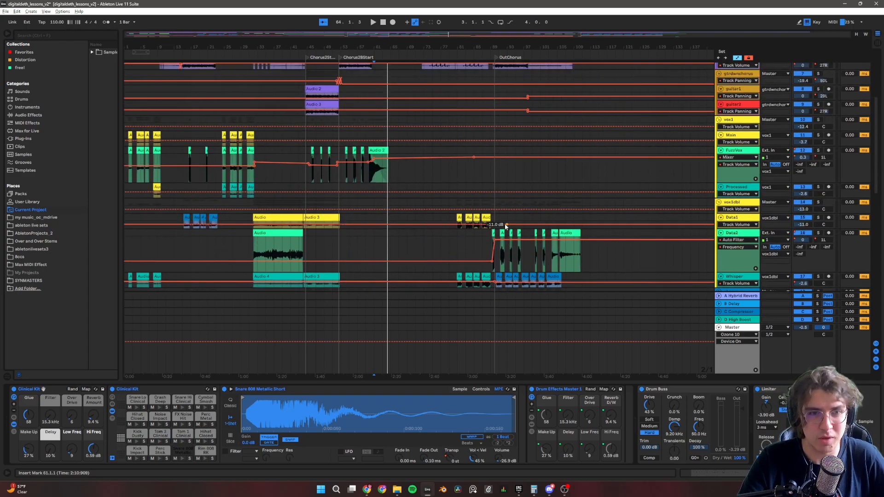
{"action": "scroll", "coordinate": [495, 225], "scroll_direction": "down", "scroll_amount": 4}
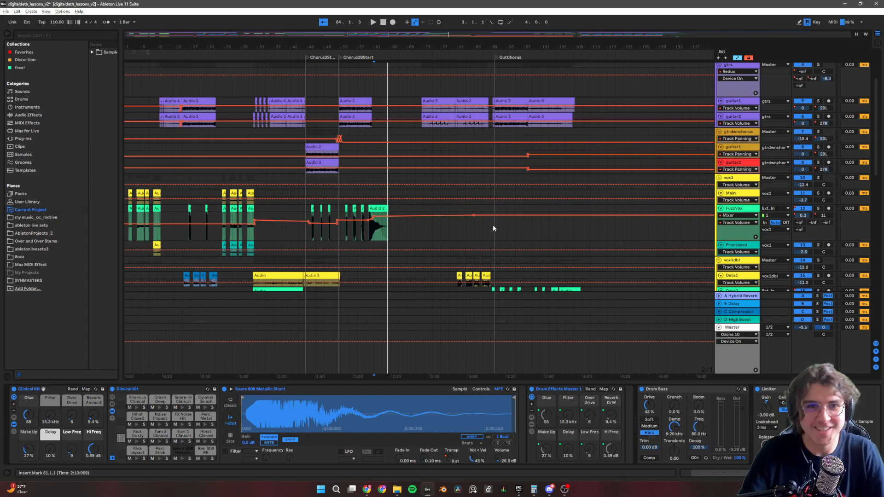
{"action": "scroll", "coordinate": [491, 220], "scroll_direction": "down", "scroll_amount": 2}
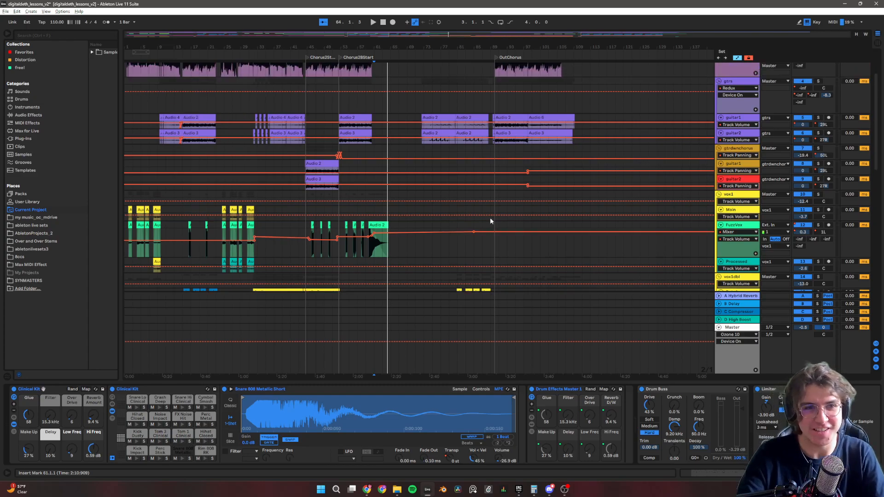
{"action": "scroll", "coordinate": [437, 223], "scroll_direction": "down", "scroll_amount": 6}
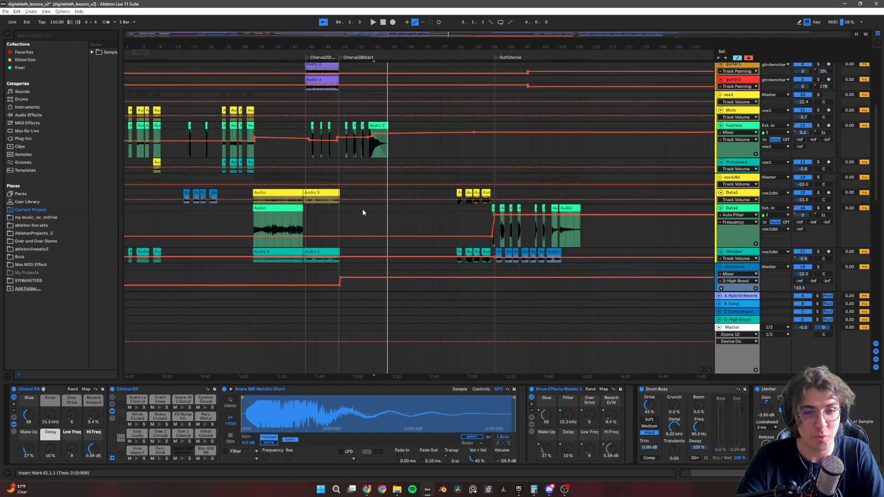
{"action": "scroll", "coordinate": [168, 169], "scroll_direction": "up", "scroll_amount": 2}
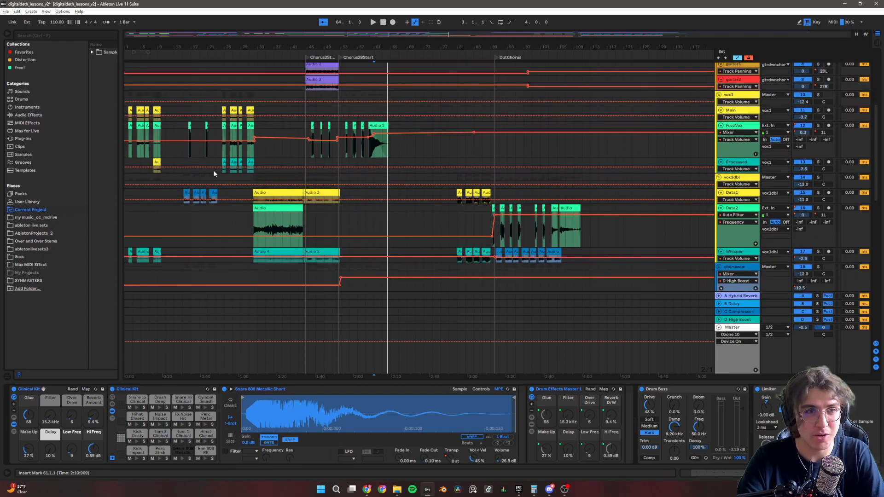
{"action": "scroll", "coordinate": [355, 170], "scroll_direction": "down", "scroll_amount": 12}
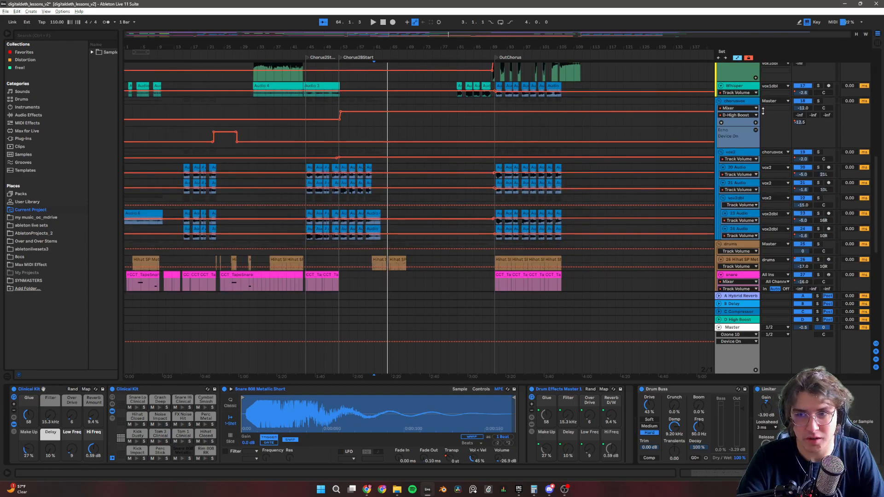
{"action": "scroll", "coordinate": [285, 182], "scroll_direction": "up", "scroll_amount": 5}
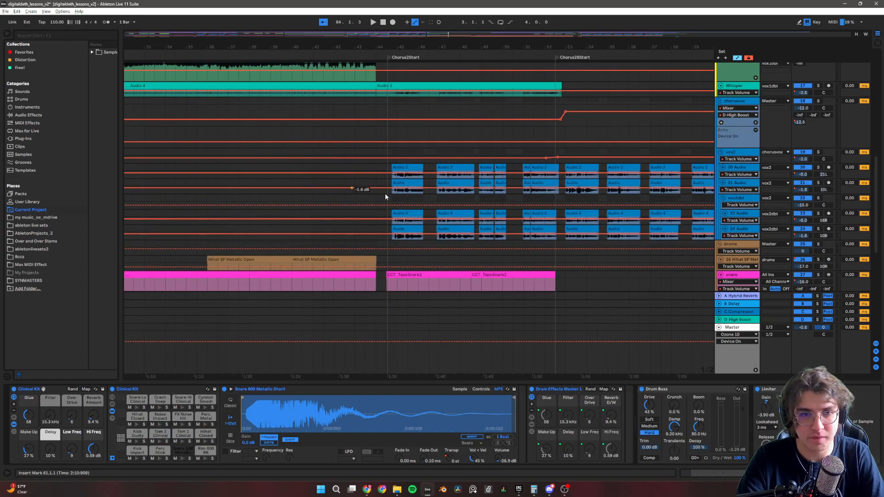
Solo the chorusvox group and play it briefly from 44.3.1, just before Chorus2Start.
{"action": "left_click", "coordinate": [819, 101]}
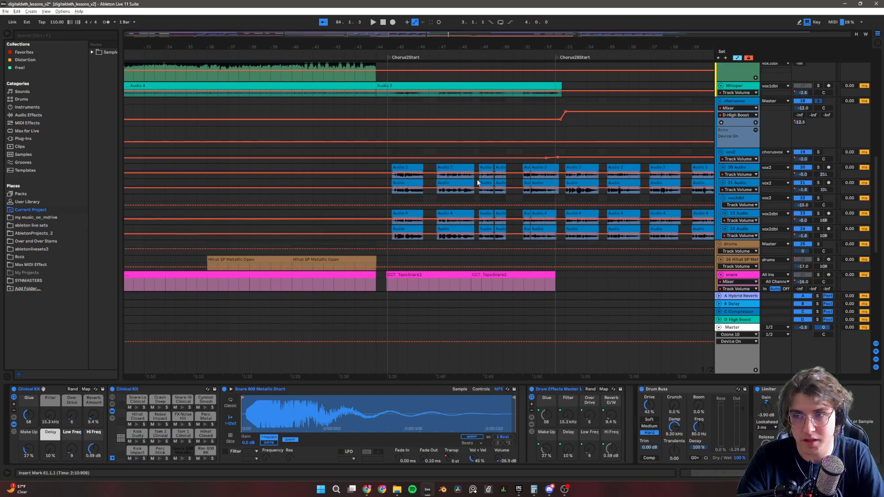
{"action": "left_click", "coordinate": [386, 186]}
{"action": "key", "text": "space"}
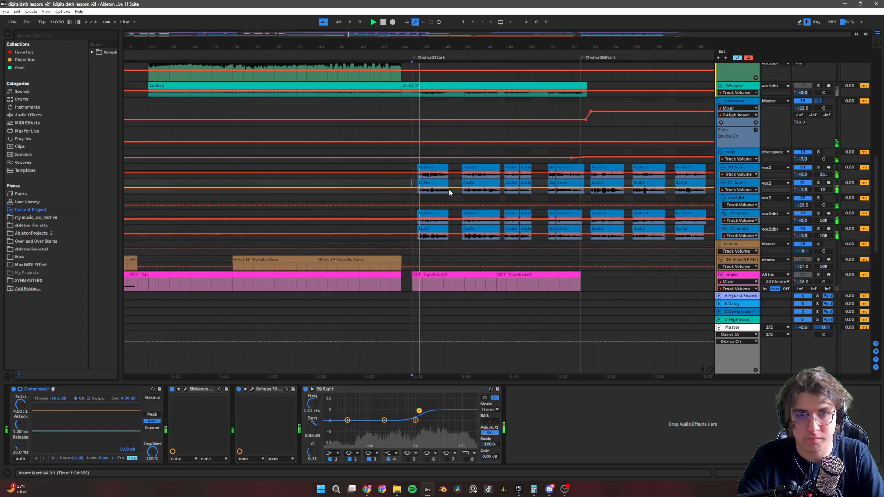
{"action": "key", "text": "space"}
{"action": "scroll", "coordinate": [463, 195], "scroll_direction": "down", "scroll_amount": 3}
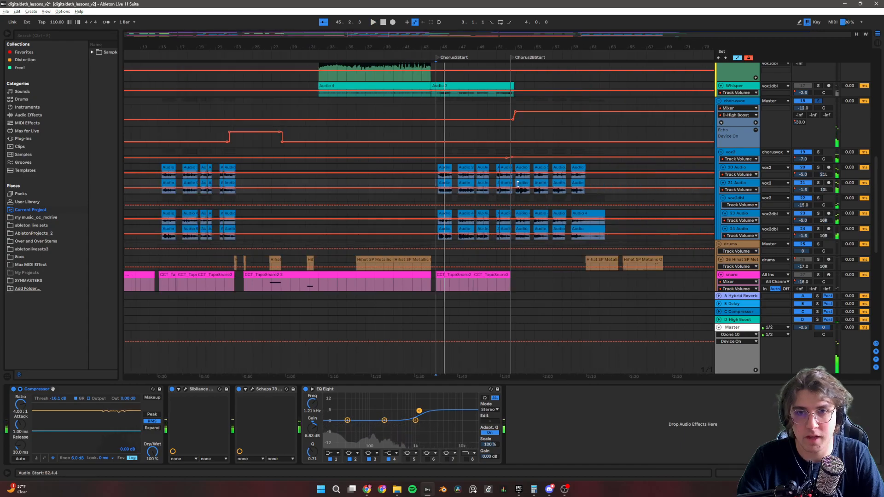
Play the soloed chorus vocals from 15.2.1, at the start of the earlier chorus clips, and stop.
{"action": "left_click", "coordinate": [155, 181]}
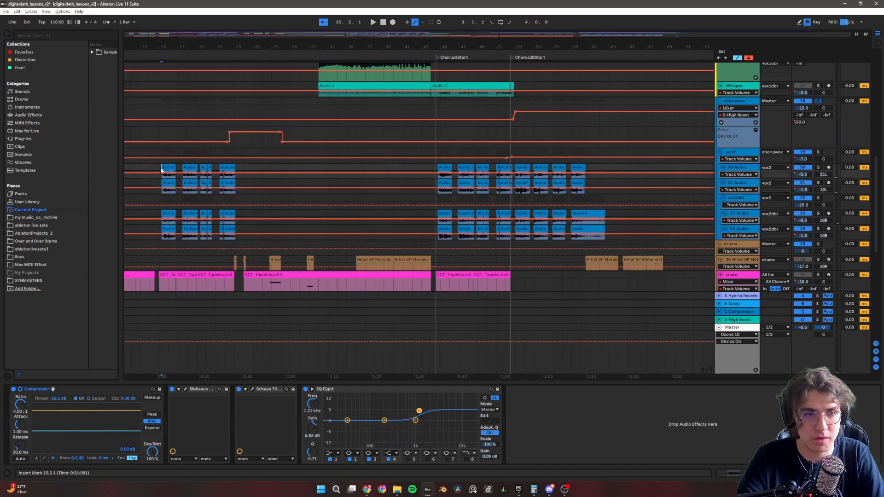
{"action": "key", "text": "space"}
{"action": "scroll", "coordinate": [283, 206], "scroll_direction": "up", "scroll_amount": 5}
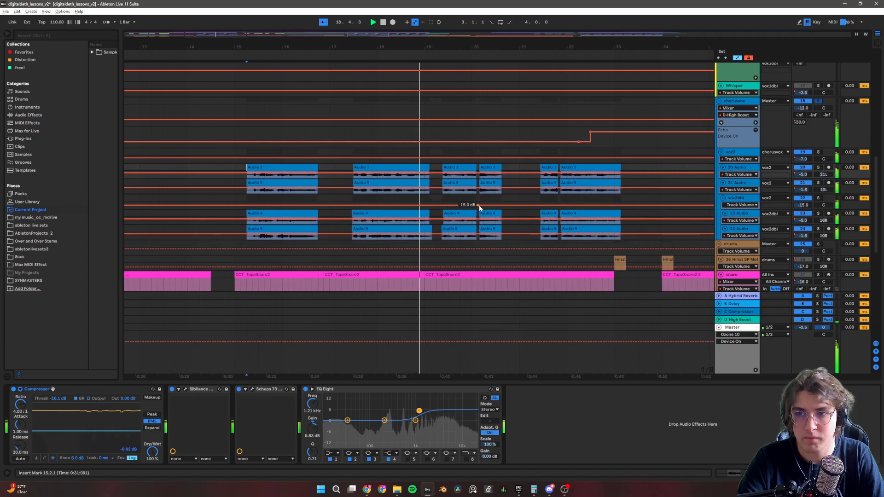
{"action": "key", "text": "space"}
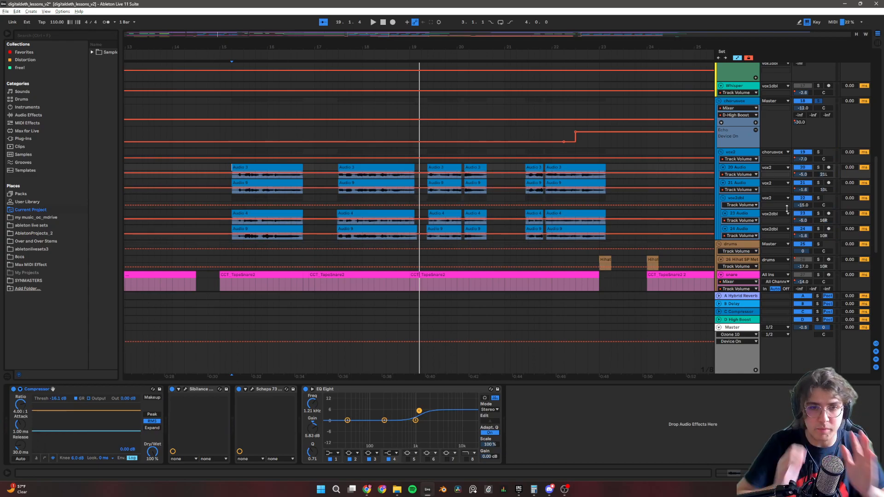
Play the individual vox2 takes, 20 Audio and 21 Audio, in solo from 17.4.3 and stop.
{"action": "left_click", "coordinate": [355, 155]}
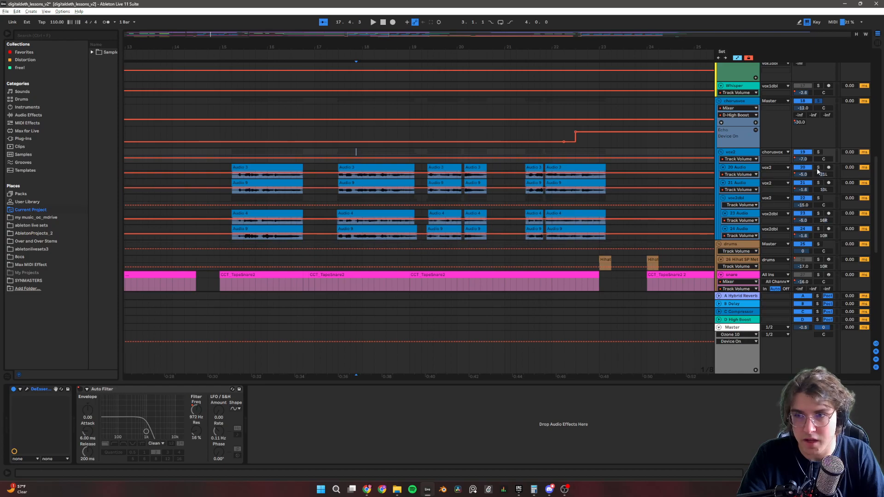
{"action": "left_click", "coordinate": [735, 169]}
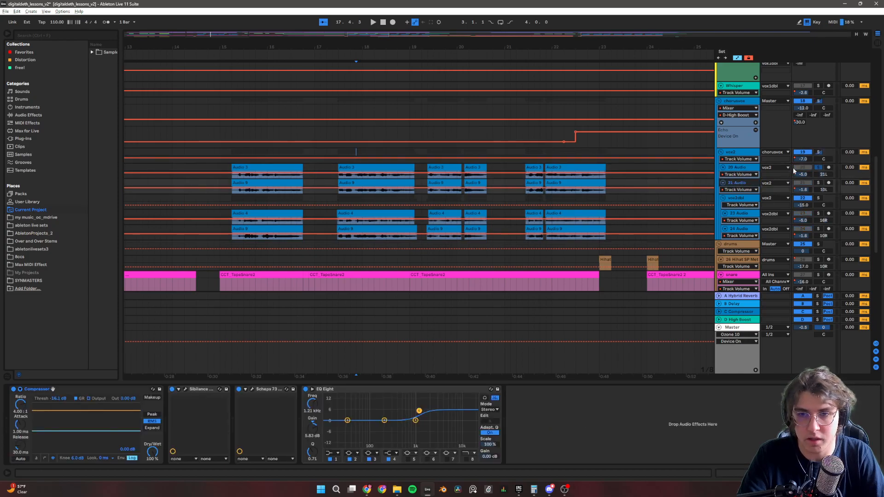
{"action": "key", "text": "space"}
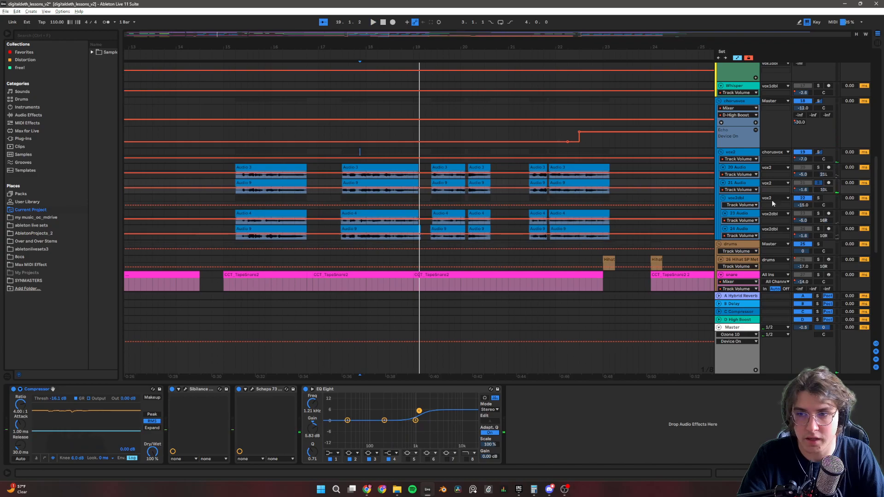
Go through the vox2dbl group and its 23 Audio and 24 Audio tracks, and inspect 24 Audio's Scheps 73 plug-in.
{"action": "left_click", "coordinate": [742, 201]}
{"action": "left_click", "coordinate": [740, 214]}
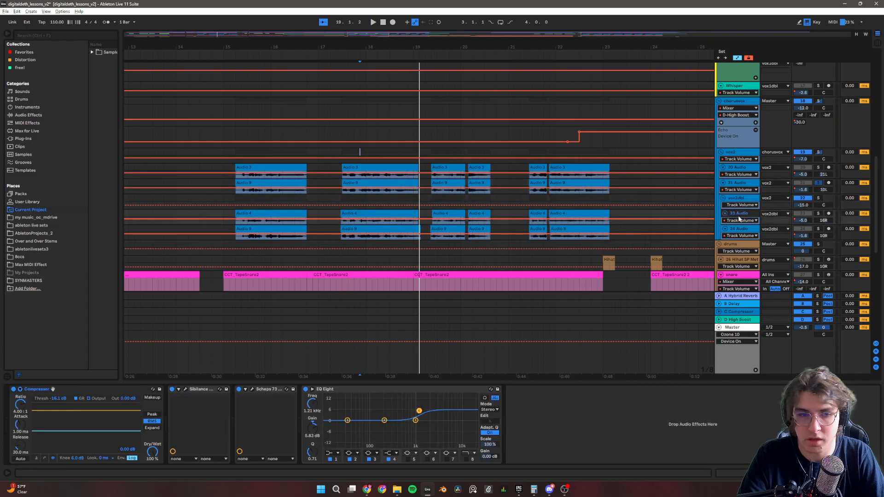
{"action": "left_click", "coordinate": [737, 231]}
{"action": "left_click", "coordinate": [252, 390]}
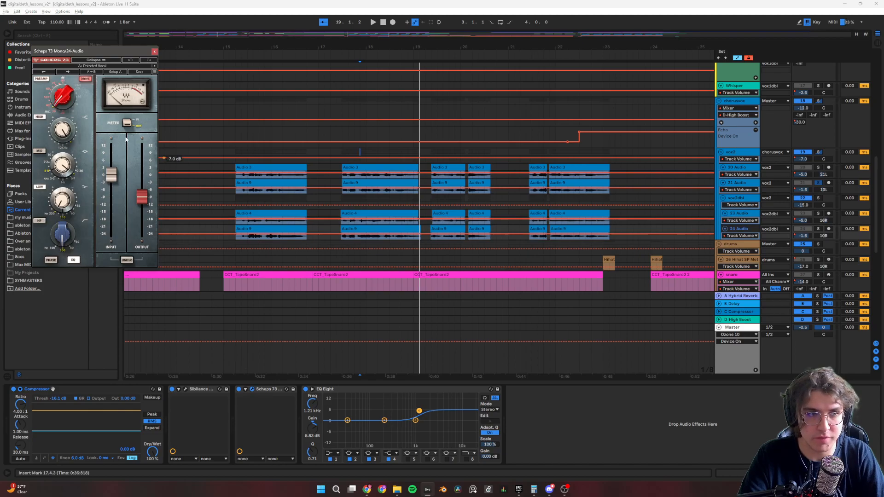
{"action": "left_click", "coordinate": [154, 52]}
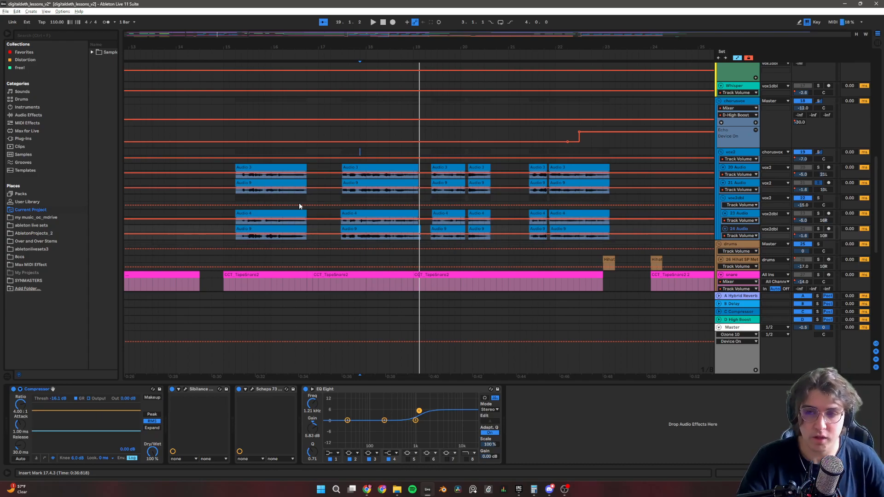
Inspect the Sibilance plug-in settings on the 24 Audio track and close its window.
{"action": "scroll", "coordinate": [319, 212], "scroll_direction": "down", "scroll_amount": 1}
{"action": "scroll", "coordinate": [319, 212], "scroll_direction": "up", "scroll_amount": 3}
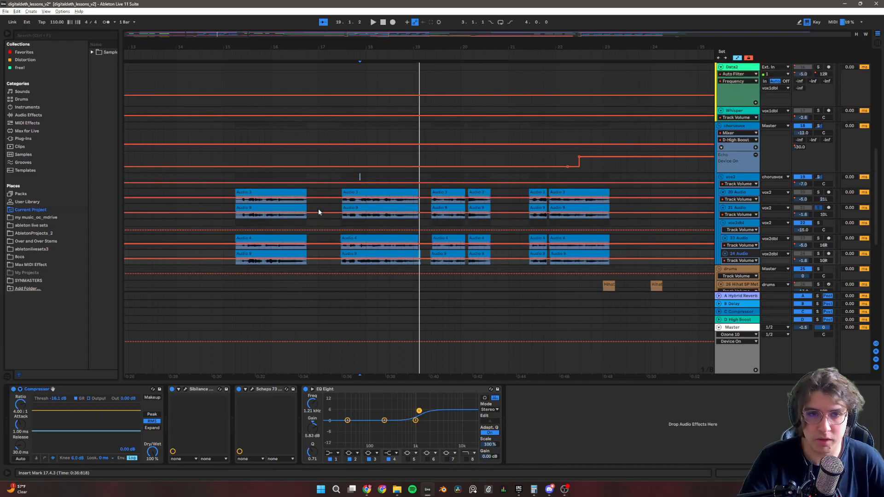
{"action": "scroll", "coordinate": [355, 175], "scroll_direction": "down", "scroll_amount": 6}
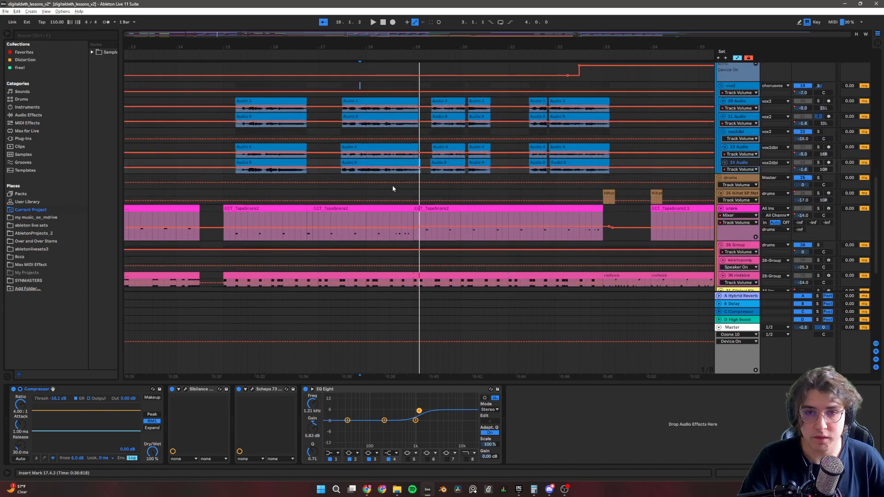
{"action": "left_click", "coordinate": [185, 390]}
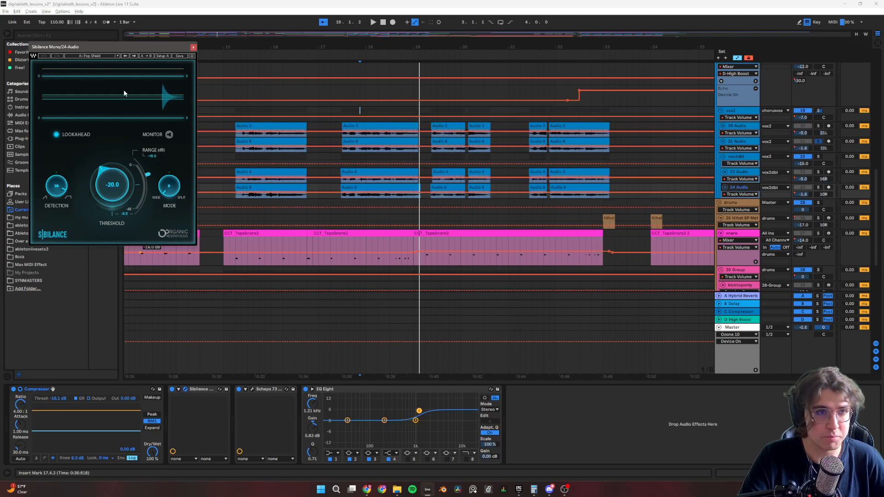
{"action": "left_click", "coordinate": [194, 47]}
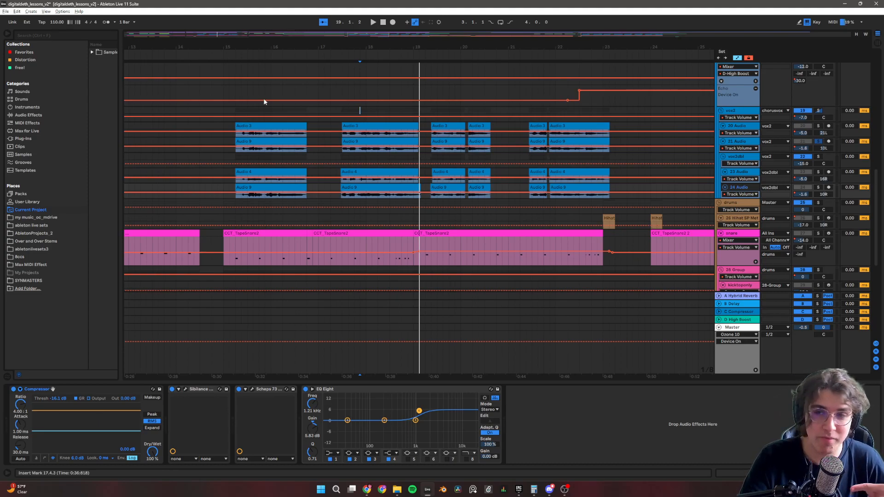
Show the effects chain of the vox2 group and that of its parent chorusvox group.
{"action": "scroll", "coordinate": [368, 216], "scroll_direction": "up", "scroll_amount": 4}
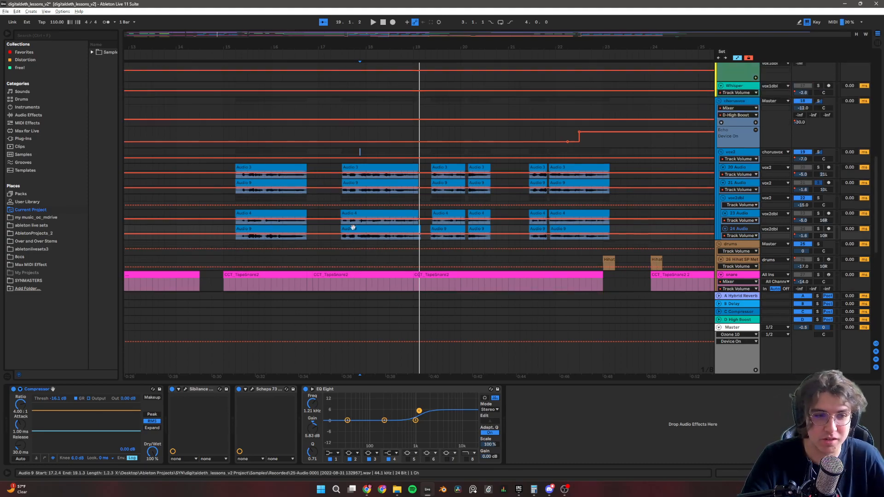
{"action": "scroll", "coordinate": [518, 226], "scroll_direction": "up", "scroll_amount": 3}
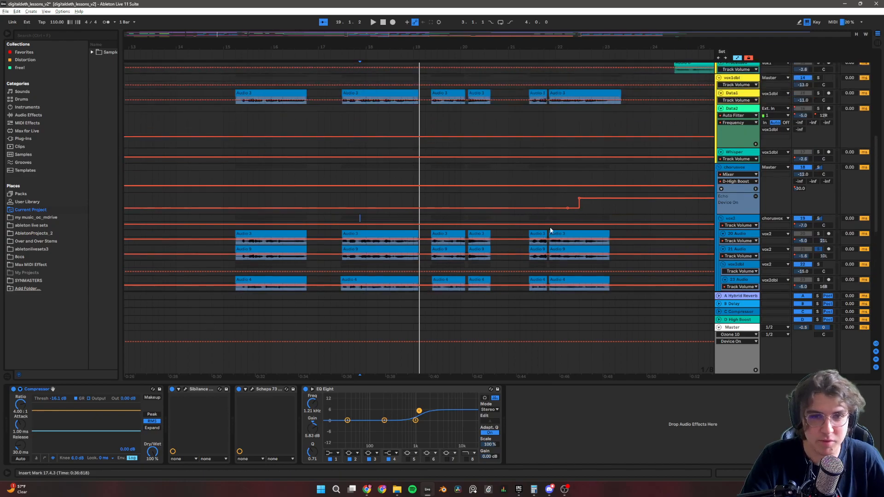
{"action": "left_click", "coordinate": [731, 219]}
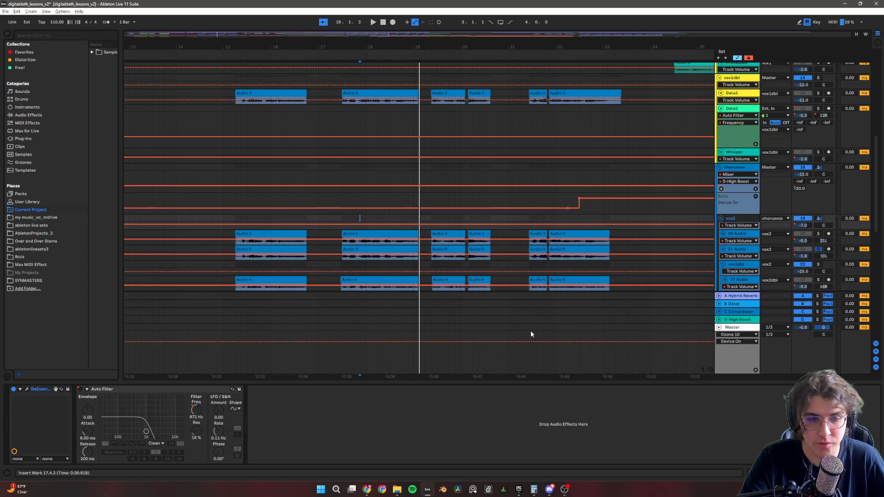
{"action": "left_click", "coordinate": [742, 167]}
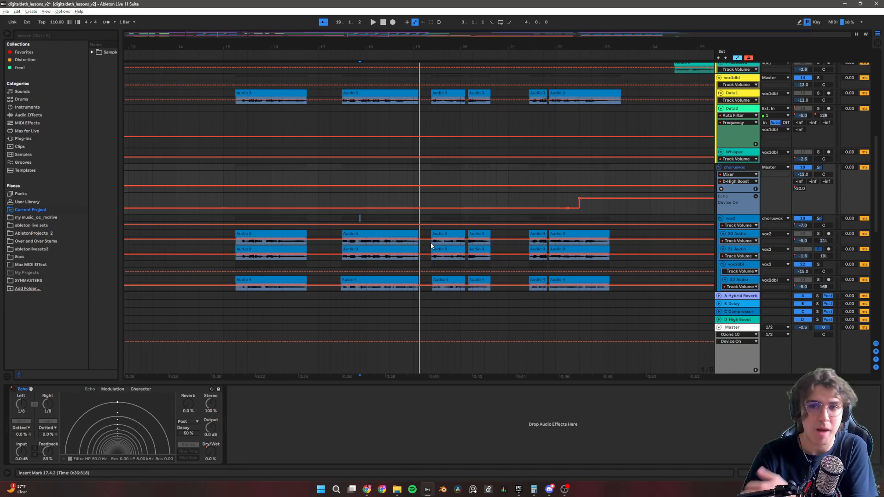
Solo the vox1 group and play its verse vocals from 24.3.1.
{"action": "scroll", "coordinate": [433, 247], "scroll_direction": "up", "scroll_amount": 5}
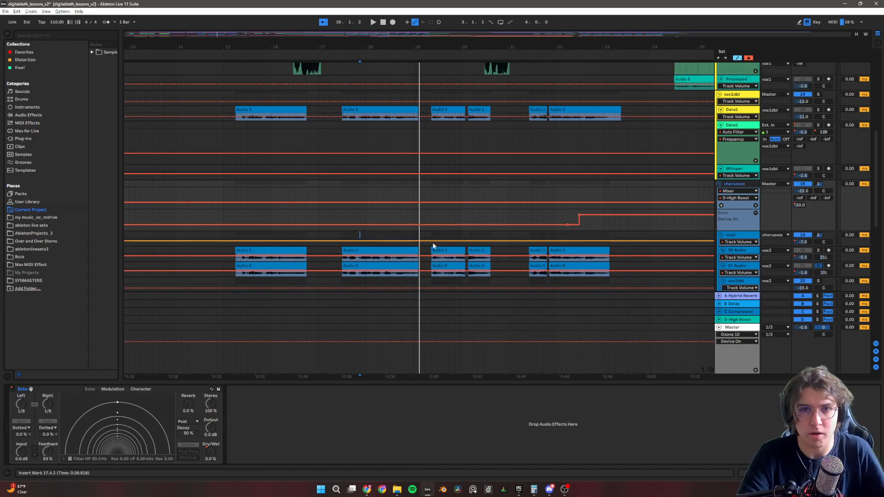
{"action": "scroll", "coordinate": [440, 242], "scroll_direction": "up", "scroll_amount": 1}
{"action": "scroll", "coordinate": [385, 215], "scroll_direction": "down", "scroll_amount": 6}
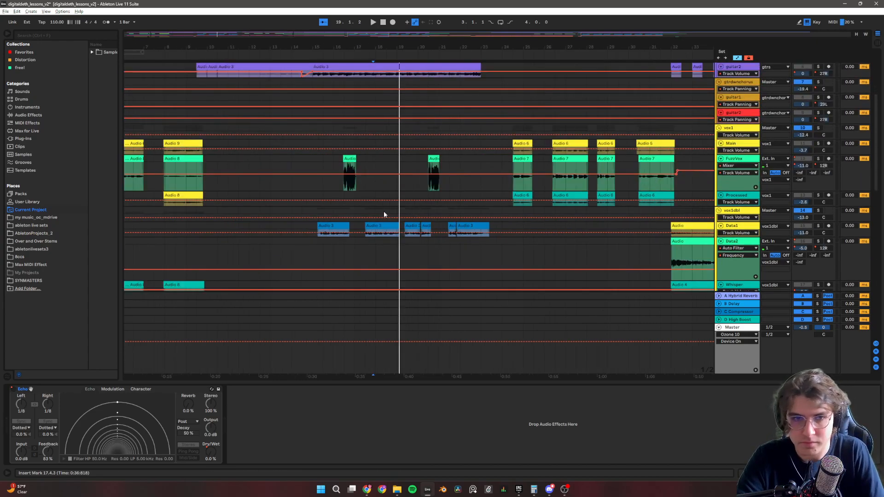
{"action": "scroll", "coordinate": [359, 229], "scroll_direction": "down", "scroll_amount": 4}
{"action": "scroll", "coordinate": [362, 228], "scroll_direction": "down", "scroll_amount": 5}
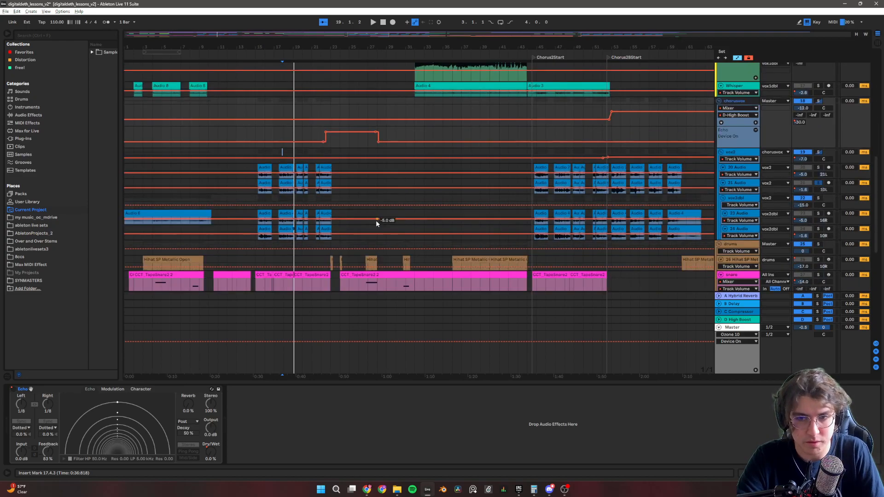
{"action": "scroll", "coordinate": [427, 209], "scroll_direction": "up", "scroll_amount": 10}
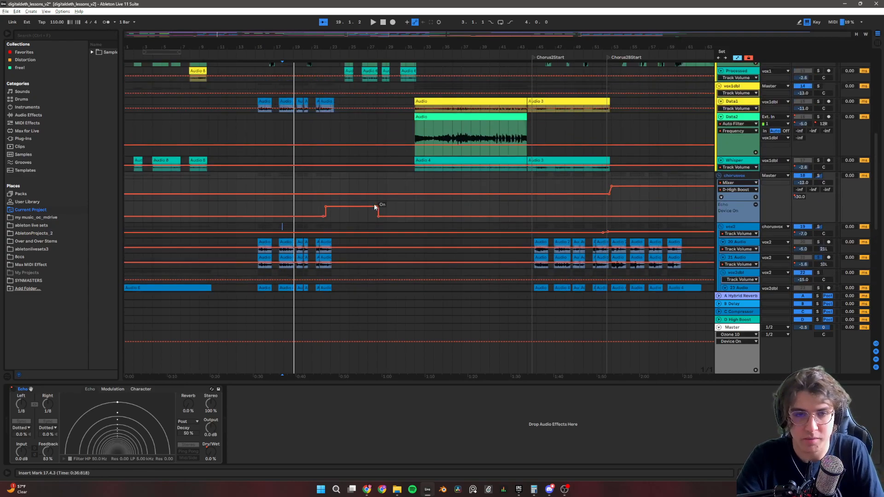
{"action": "scroll", "coordinate": [364, 183], "scroll_direction": "up", "scroll_amount": 4}
{"action": "scroll", "coordinate": [364, 182], "scroll_direction": "down", "scroll_amount": 4}
{"action": "scroll", "coordinate": [364, 182], "scroll_direction": "up", "scroll_amount": 4}
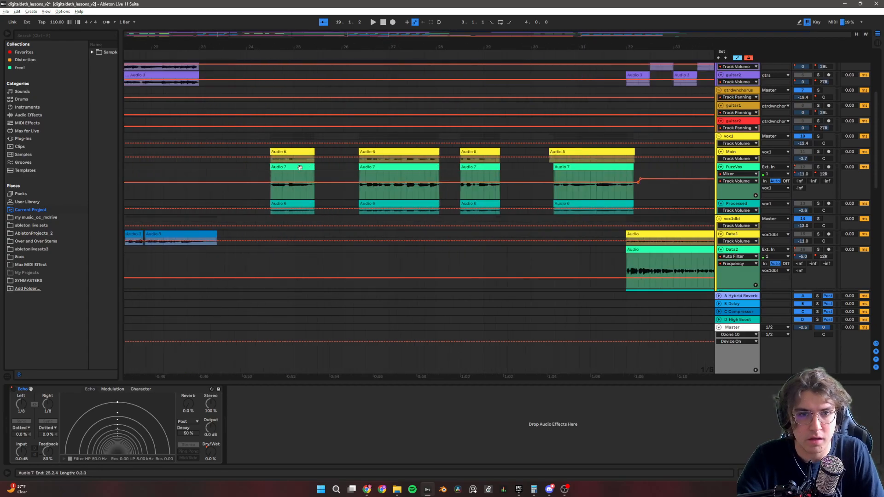
{"action": "left_click", "coordinate": [270, 137]}
{"action": "left_click", "coordinate": [819, 137]}
{"action": "key", "text": "space"}
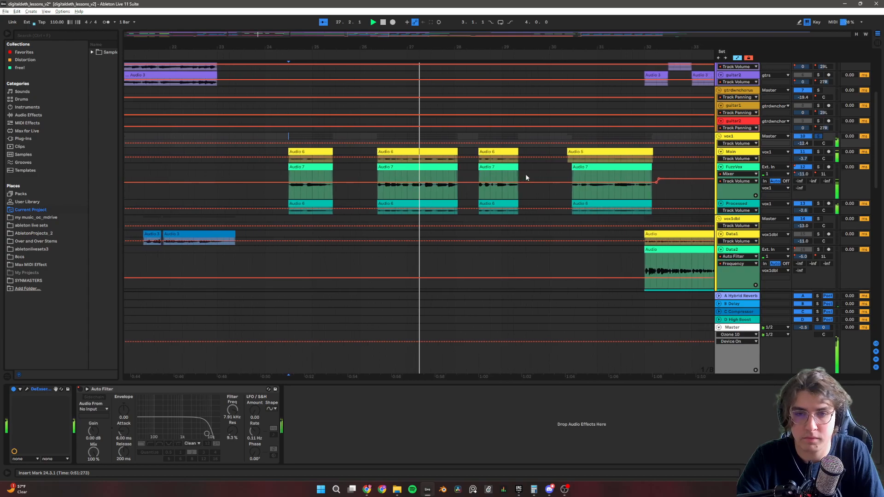
Show the Main vocal track's effects chain and play the track soloed from 26.3.1.
{"action": "key", "text": "space"}
{"action": "scroll", "coordinate": [479, 192], "scroll_direction": "down", "scroll_amount": 2}
{"action": "scroll", "coordinate": [479, 192], "scroll_direction": "up", "scroll_amount": 2}
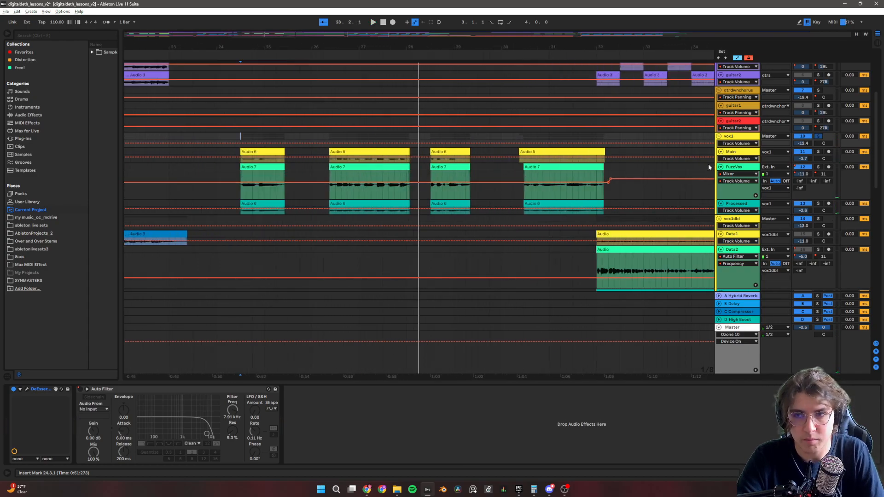
{"action": "left_click", "coordinate": [743, 153]}
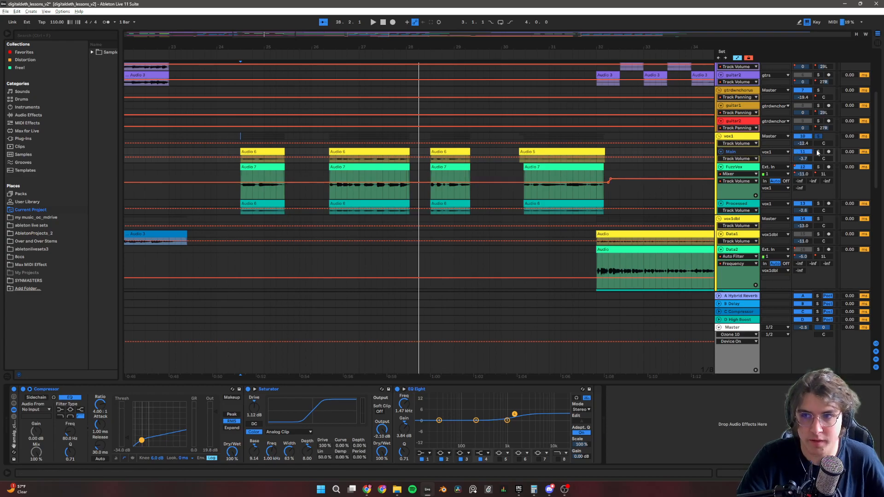
{"action": "left_click", "coordinate": [337, 136]}
{"action": "key", "text": "space"}
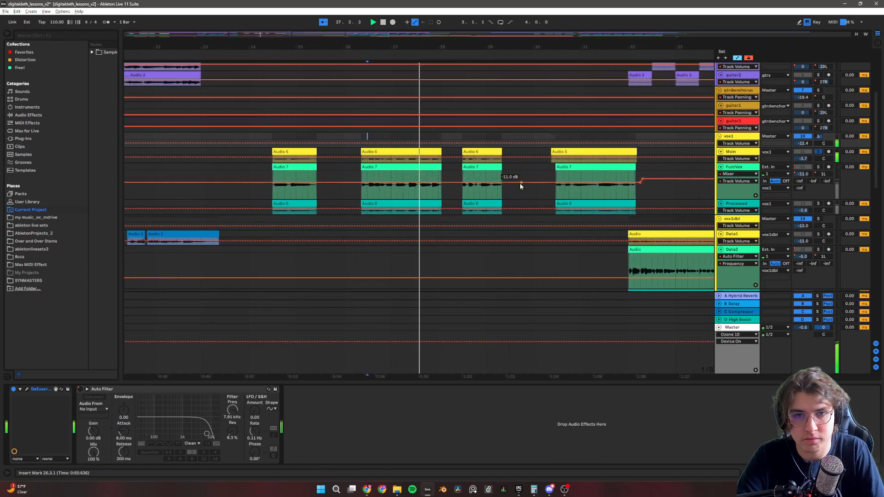
Inspect the MDMX Fuzz plug-in in the FuzzVox track's chain, close its window, and play FuzzVox soloed.
{"action": "left_click", "coordinate": [733, 166]}
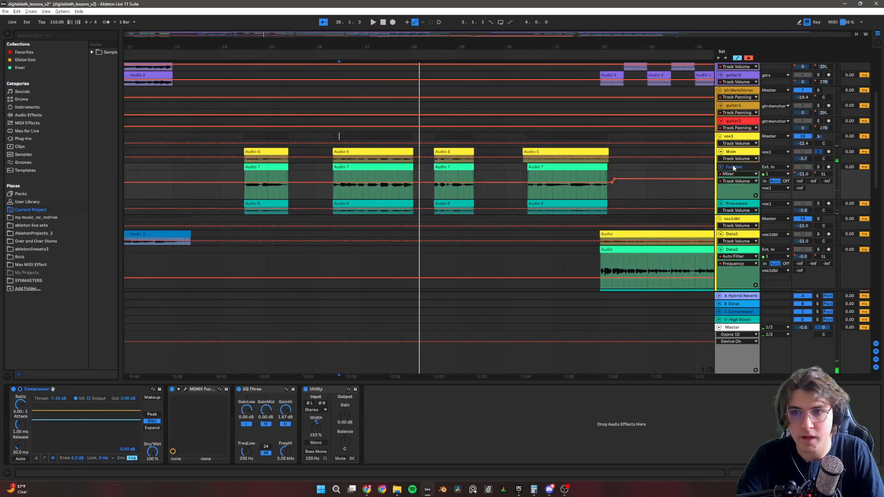
{"action": "left_click", "coordinate": [185, 389]}
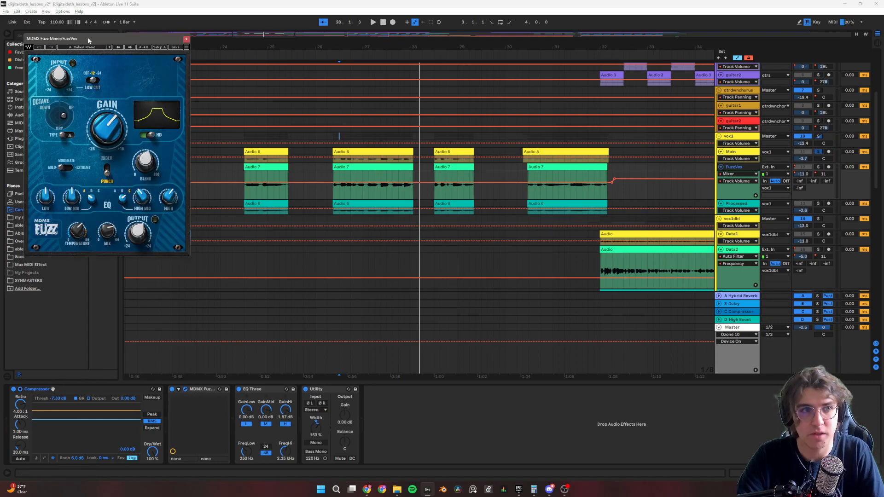
{"action": "left_click_drag", "start_coordinate": [88, 38], "coordinate": [228, 115]}
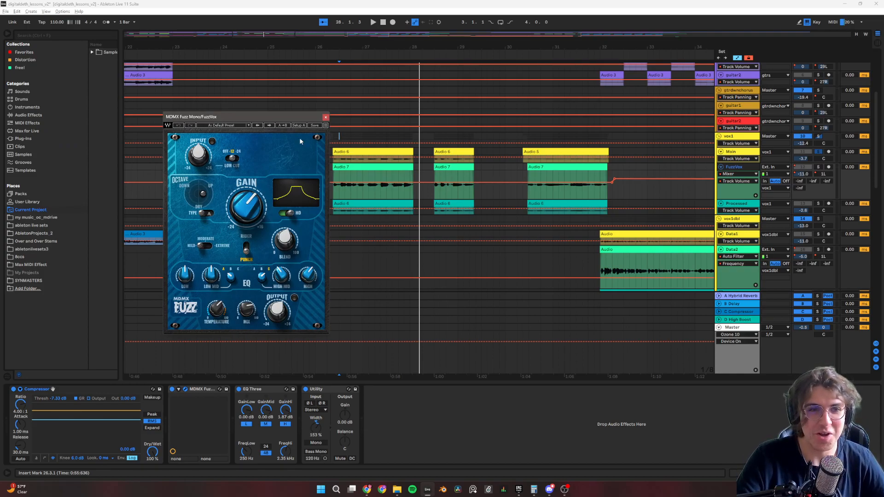
{"action": "left_click", "coordinate": [326, 118]}
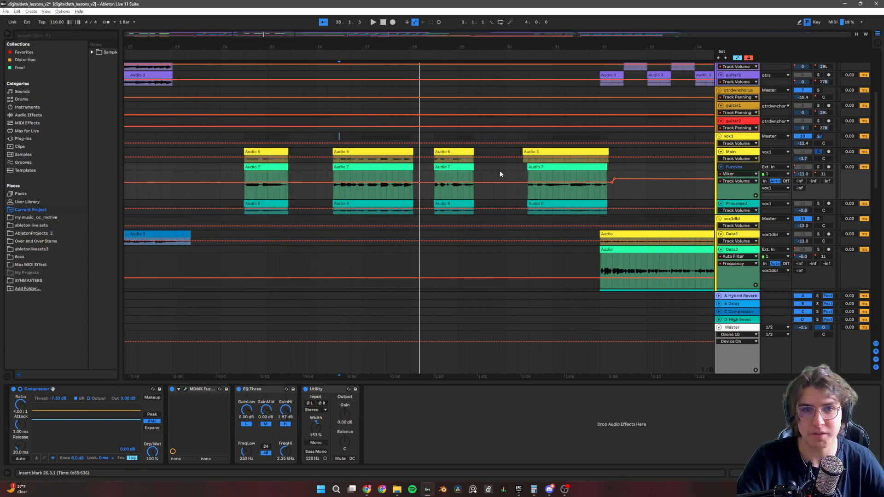
{"action": "left_click", "coordinate": [819, 168]}
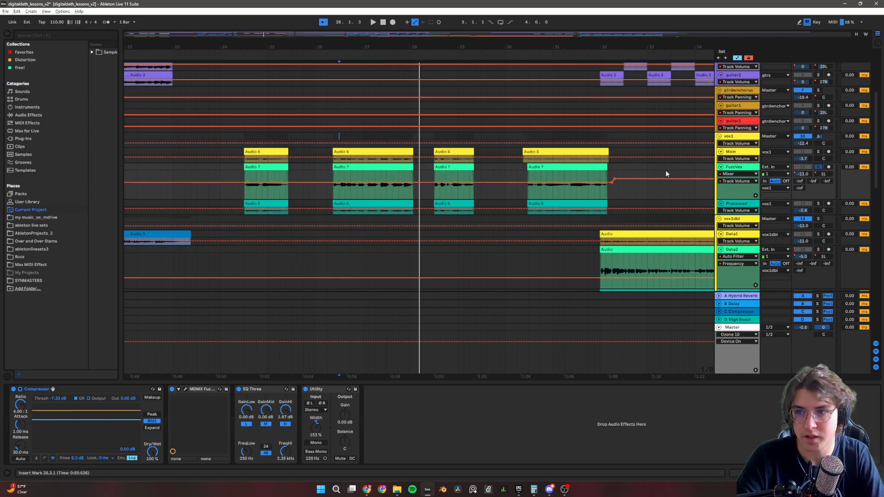
{"action": "key", "text": "space"}
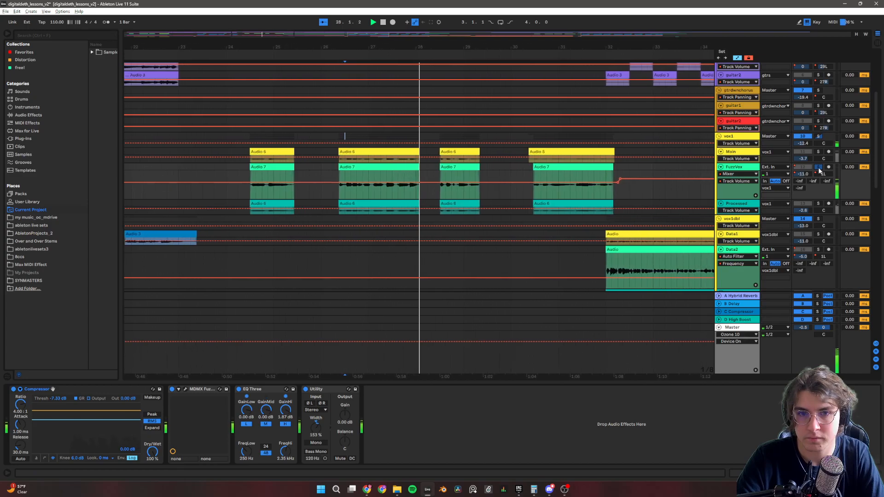
Show the Processed track's effects chain and play the track soloed from 26.3.3.
{"action": "left_click", "coordinate": [742, 207]}
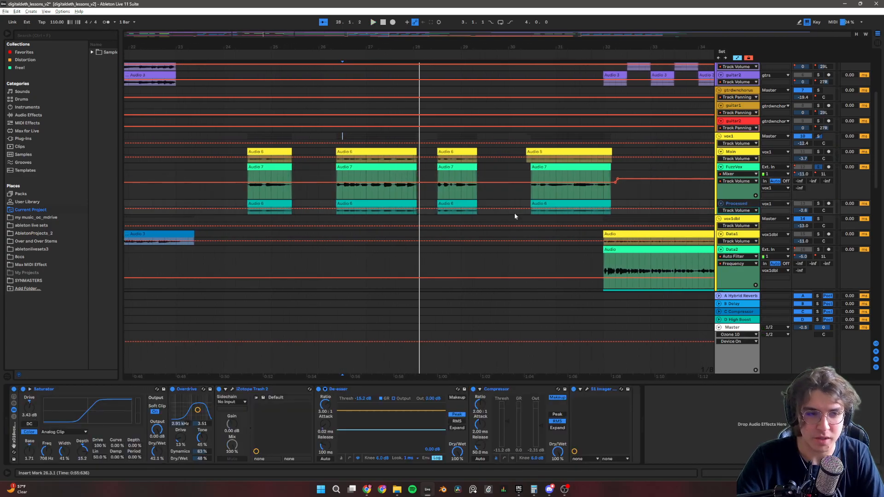
{"action": "left_click", "coordinate": [346, 136]}
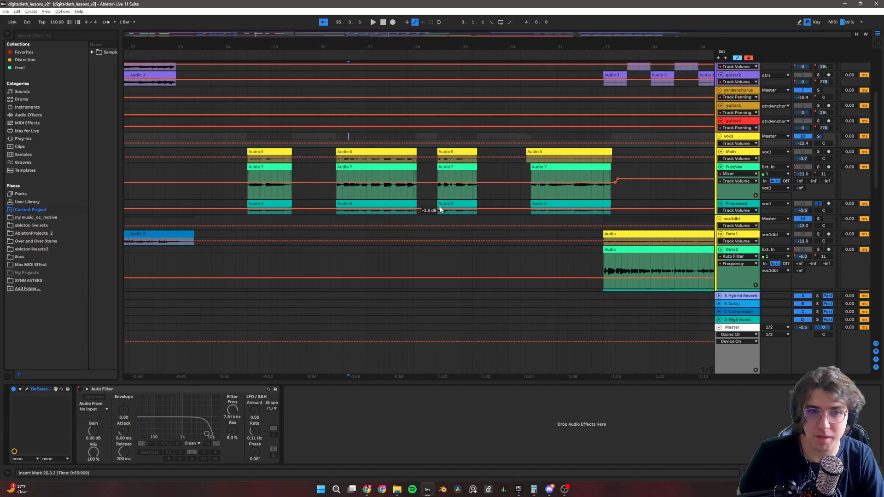
{"action": "key", "text": "space"}
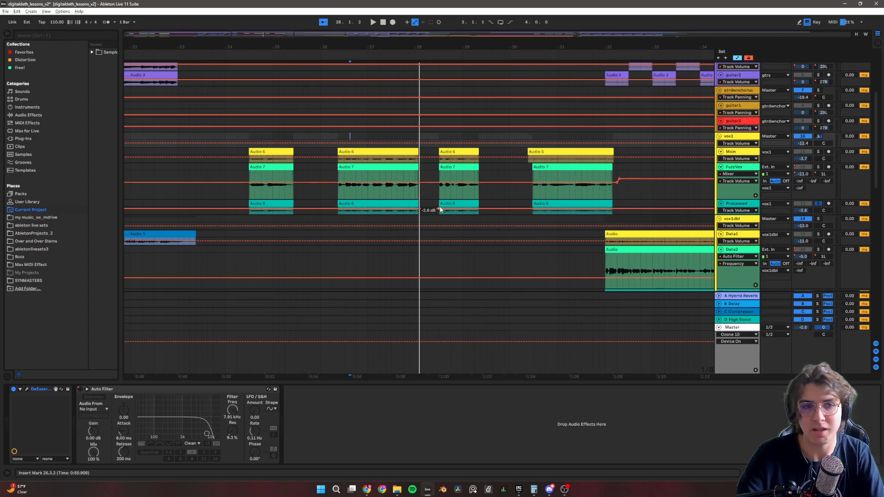
Play the song's opening vocals from 2.1.1, soloing the Main track and switching the solo to FuzzVox.
{"action": "scroll", "coordinate": [401, 190], "scroll_direction": "down", "scroll_amount": 5}
{"action": "scroll", "coordinate": [185, 191], "scroll_direction": "up", "scroll_amount": 3}
{"action": "scroll", "coordinate": [185, 192], "scroll_direction": "down", "scroll_amount": 3}
{"action": "scroll", "coordinate": [154, 199], "scroll_direction": "up", "scroll_amount": 4}
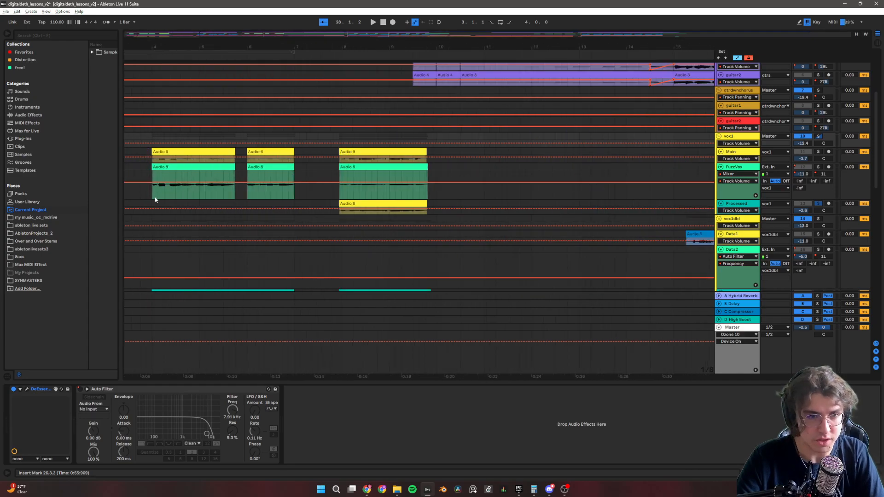
{"action": "left_click", "coordinate": [338, 206]}
{"action": "scroll", "coordinate": [260, 199], "scroll_direction": "down", "scroll_amount": 4}
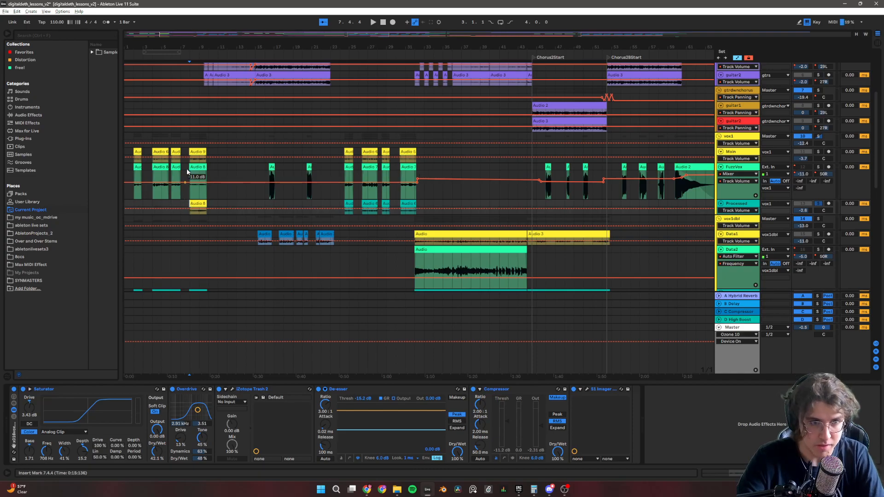
{"action": "left_click", "coordinate": [137, 169]}
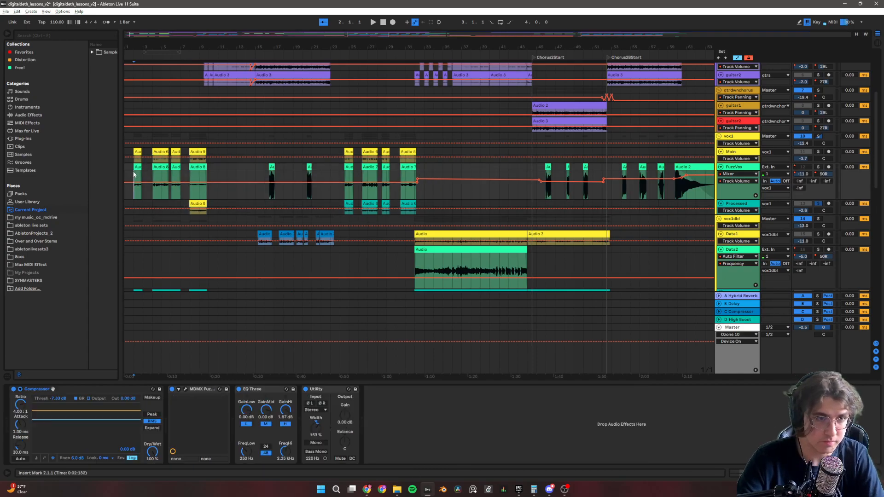
{"action": "left_click", "coordinate": [819, 152]}
{"action": "key", "text": "space"}
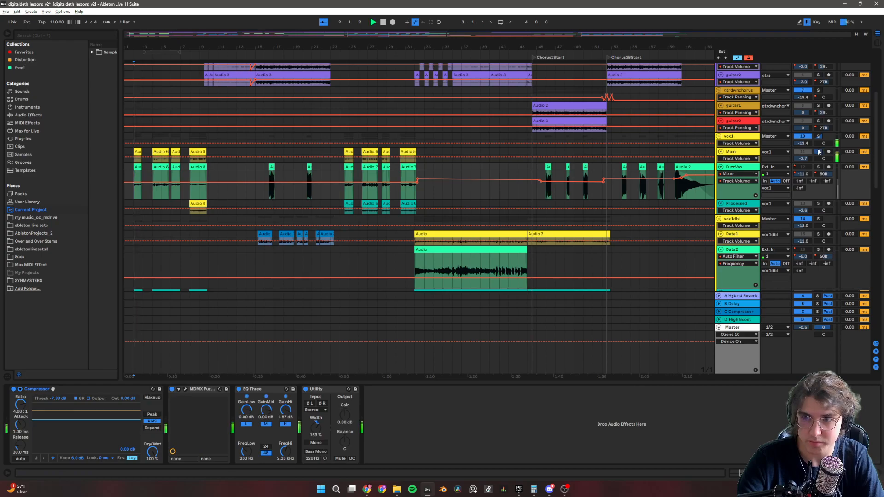
{"action": "left_click", "coordinate": [819, 168]}
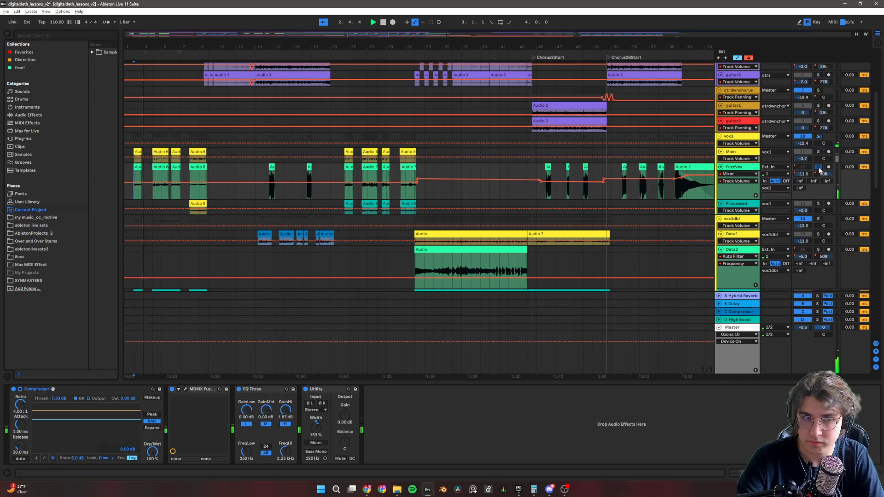
Solo the Whisper track in the vox1dbl group, show its effects chain, and play its first clip from 2.1.1.
{"action": "scroll", "coordinate": [304, 205], "scroll_direction": "down", "scroll_amount": 5}
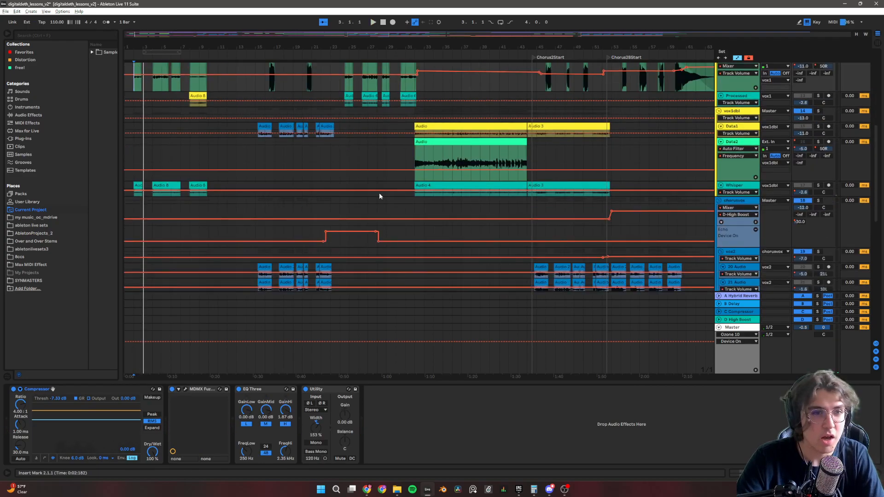
{"action": "left_click", "coordinate": [818, 185]}
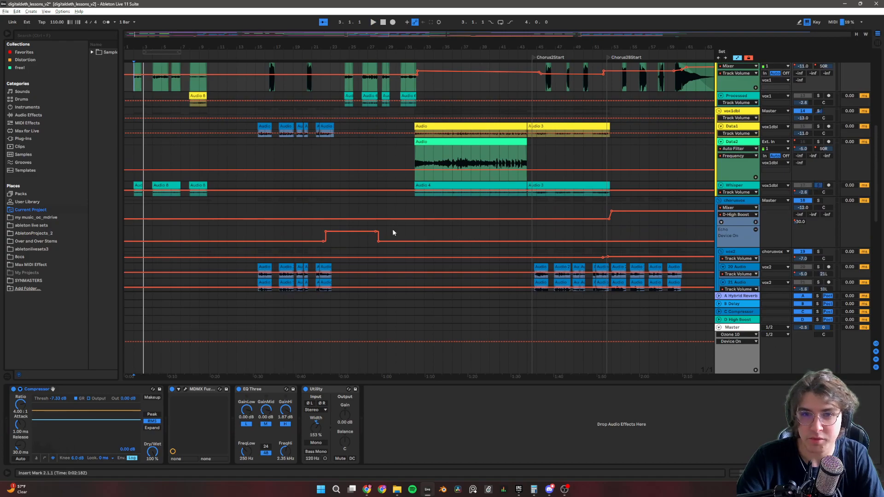
{"action": "left_click", "coordinate": [139, 185]}
{"action": "key", "text": "space"}
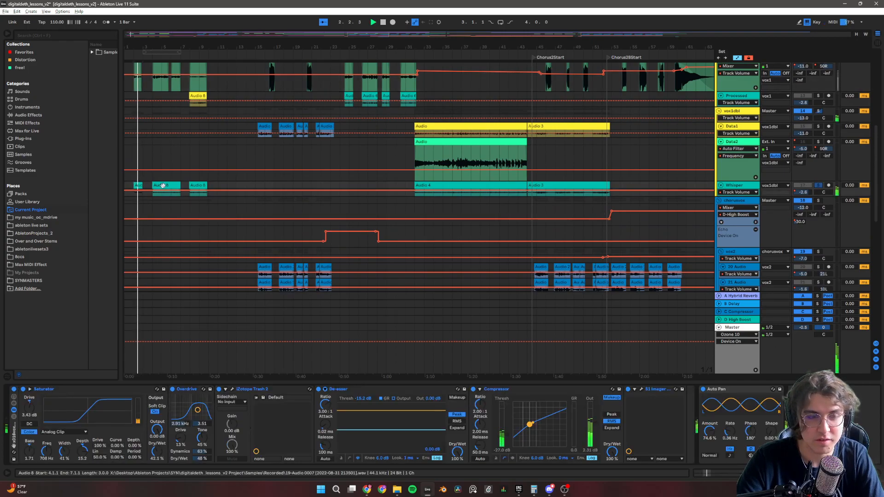
{"action": "key", "text": "space"}
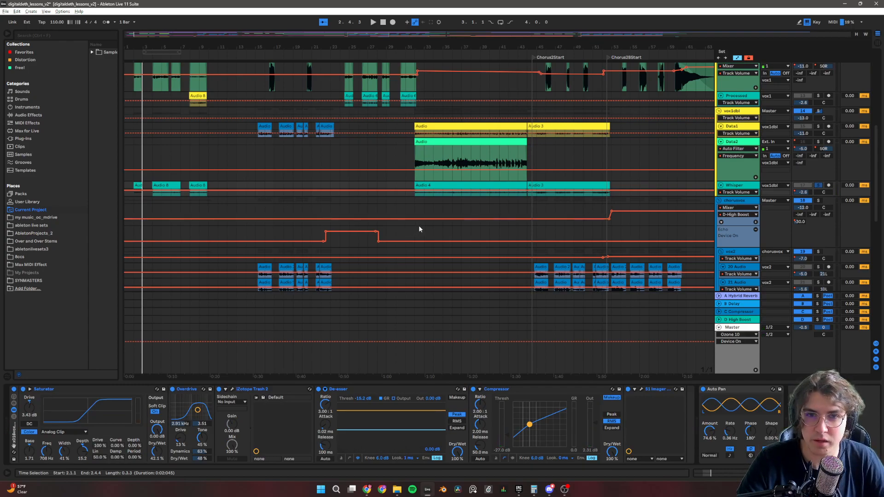
Play the opening with the vox2dbl group's 24 Audio track soloed, switching the solo to 23 Audio.
{"action": "scroll", "coordinate": [433, 217], "scroll_direction": "down", "scroll_amount": 4}
{"action": "scroll", "coordinate": [216, 220], "scroll_direction": "down", "scroll_amount": 3}
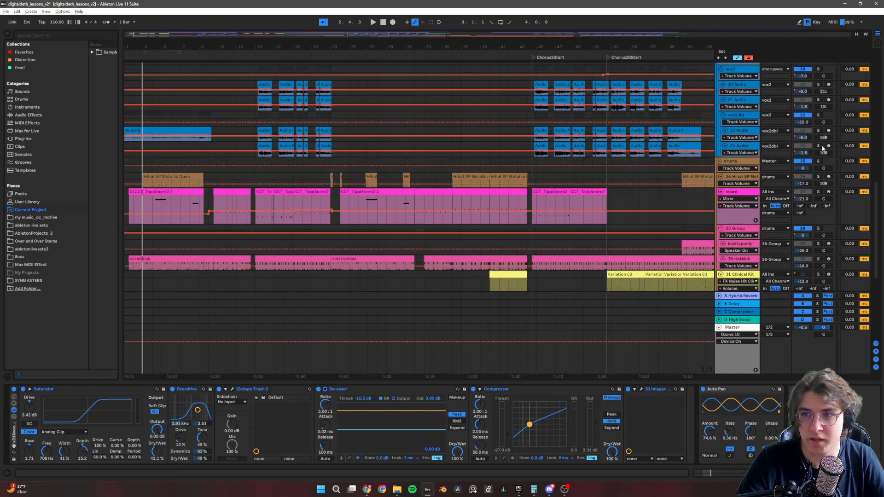
{"action": "key", "text": "space"}
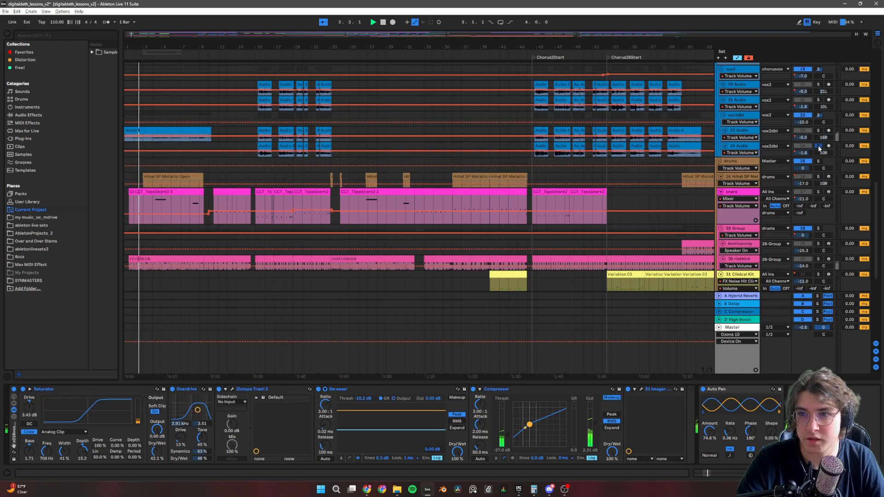
{"action": "left_click", "coordinate": [818, 131]}
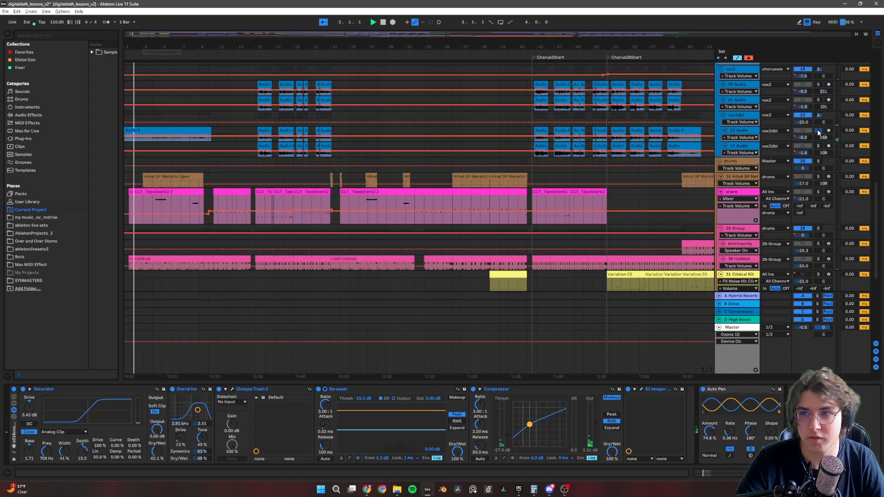
{"action": "key", "text": "space"}
Solo the auxvox track in the fx/vox group and play its opening vocal clips.
{"action": "scroll", "coordinate": [471, 230], "scroll_direction": "down", "scroll_amount": 5}
{"action": "scroll", "coordinate": [483, 230], "scroll_direction": "down", "scroll_amount": 5}
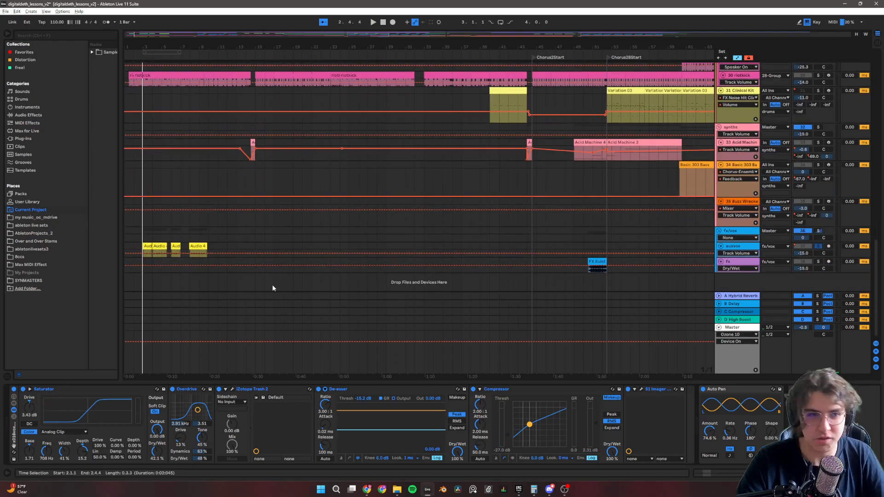
{"action": "scroll", "coordinate": [155, 249], "scroll_direction": "up", "scroll_amount": 10}
{"action": "scroll", "coordinate": [155, 249], "scroll_direction": "down", "scroll_amount": 10}
{"action": "key", "text": "space"}
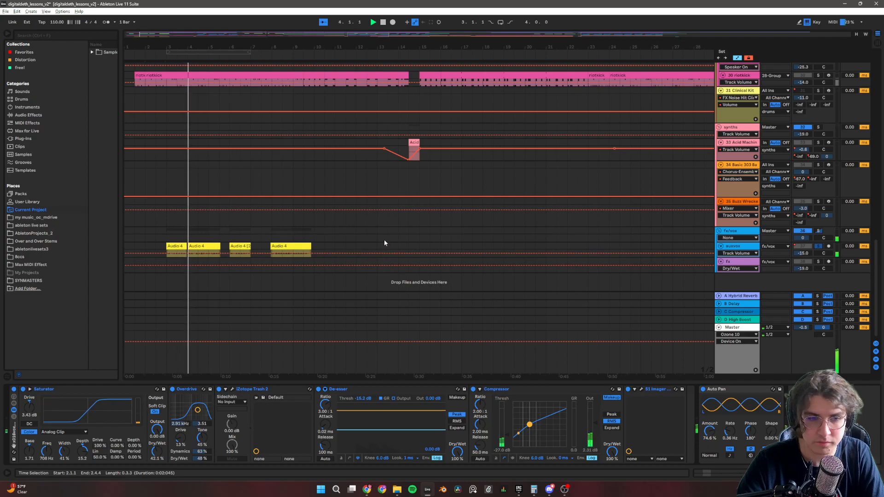
Examine the Echo and MDMX OverDrive settings in the auxvox track's effects chain, closing the plug-in window.
{"action": "left_click", "coordinate": [733, 247]}
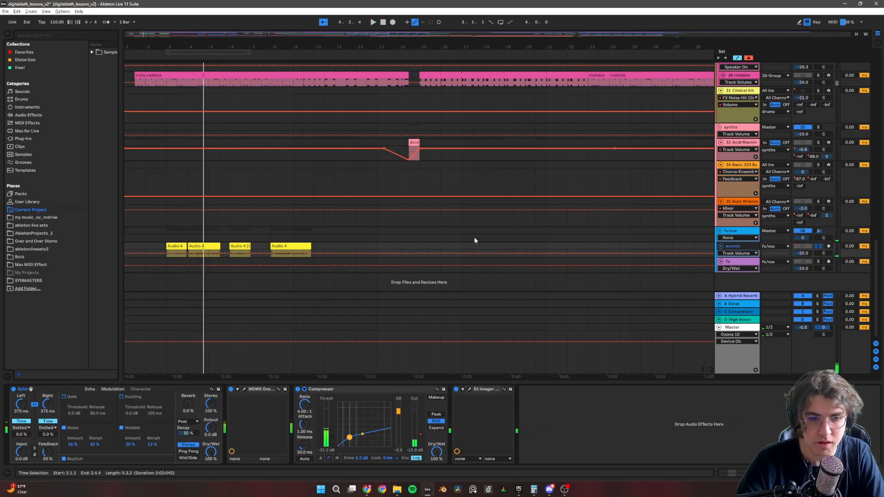
{"action": "left_click", "coordinate": [90, 389]}
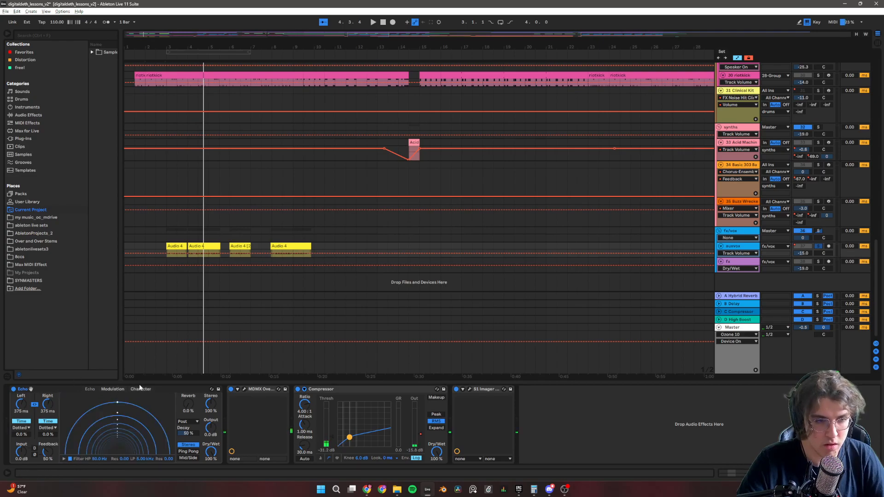
{"action": "left_click", "coordinate": [245, 390]}
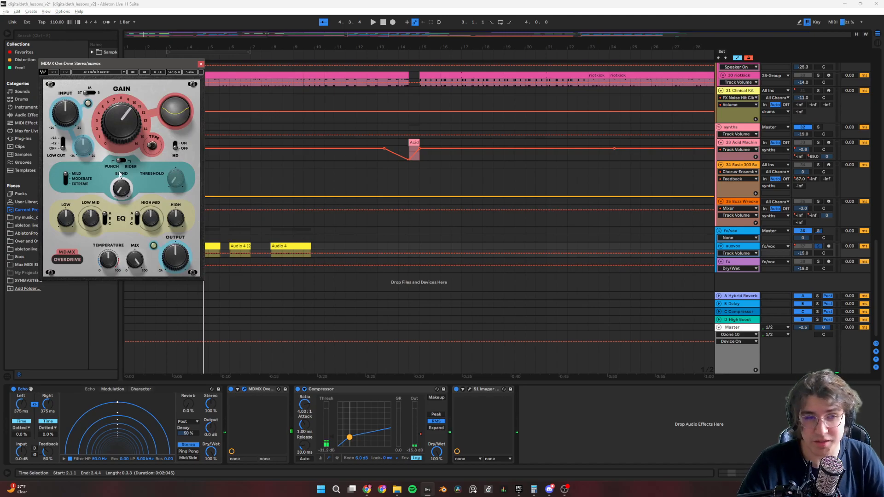
{"action": "left_click", "coordinate": [201, 64]}
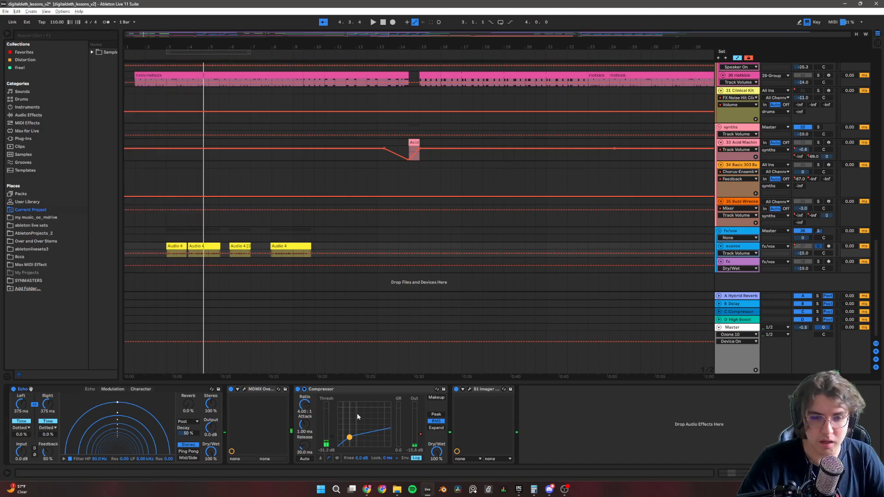
Inspect auxvox's Compressor sidechain section and its S1 Imager plug-in, collapsing the section and closing the plug-in window.
{"action": "left_click", "coordinate": [305, 390]}
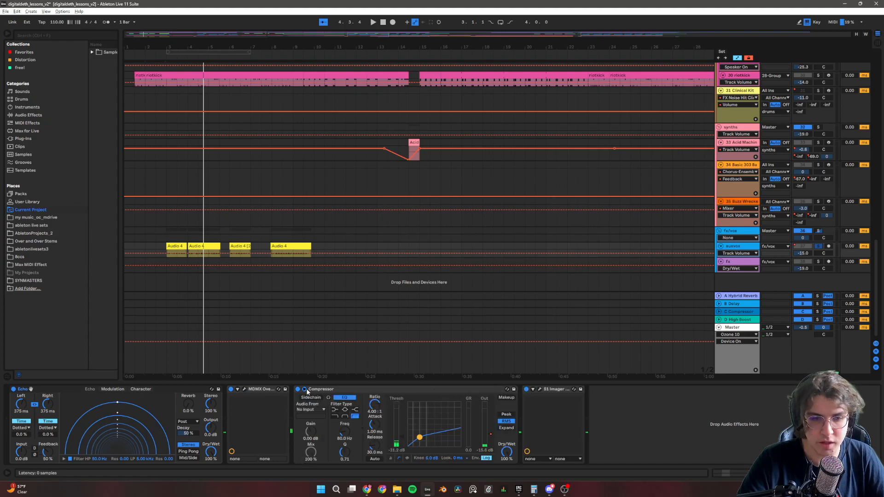
{"action": "left_click", "coordinate": [304, 391]}
{"action": "left_click", "coordinate": [470, 389]}
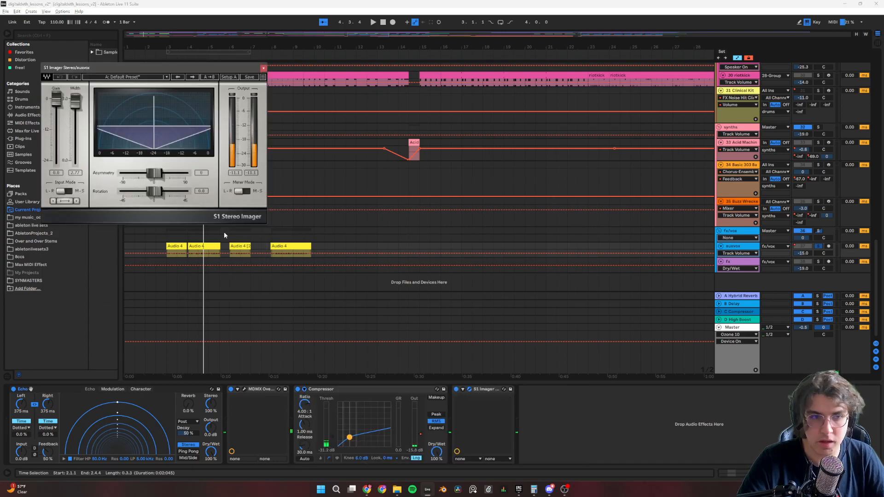
{"action": "left_click", "coordinate": [264, 68]}
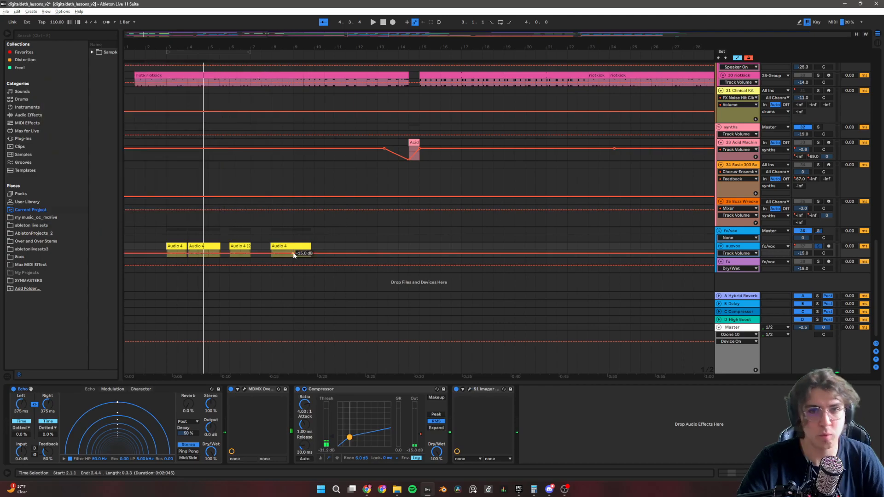
{"action": "scroll", "coordinate": [361, 230], "scroll_direction": "down", "scroll_amount": 5}
{"action": "scroll", "coordinate": [350, 232], "scroll_direction": "up", "scroll_amount": 10}
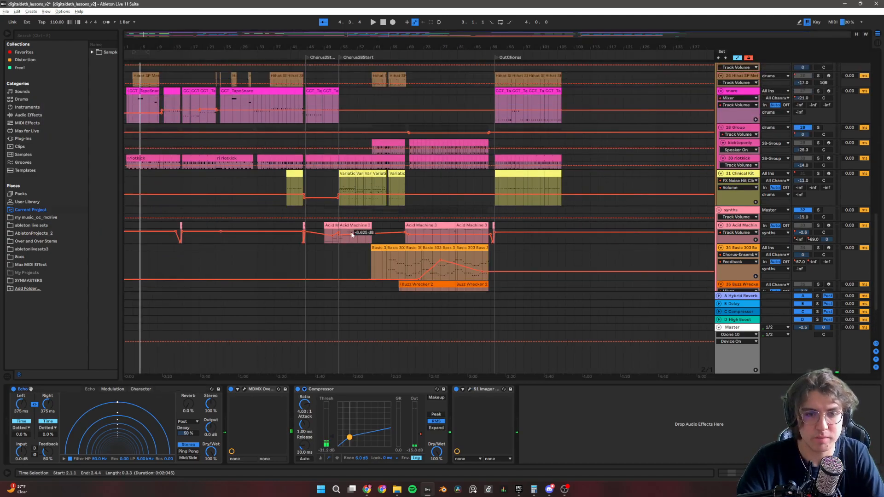
{"action": "scroll", "coordinate": [351, 235], "scroll_direction": "up", "scroll_amount": 8}
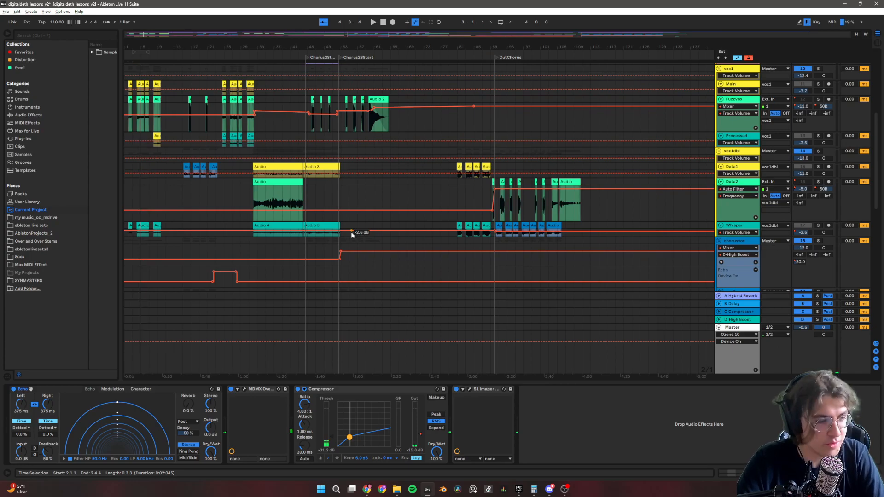
Solo the FuzzVox track in the vox1 group and play its clips in the Chorus2Start section.
{"action": "scroll", "coordinate": [351, 231], "scroll_direction": "up", "scroll_amount": 5}
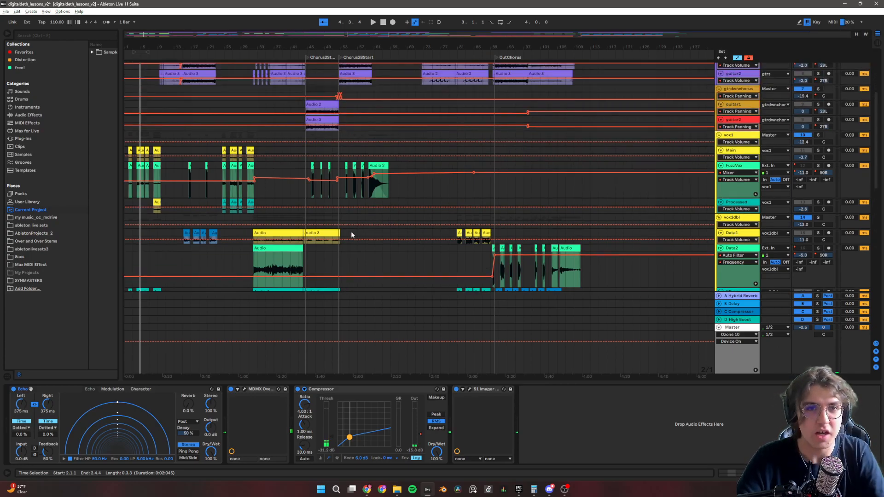
{"action": "scroll", "coordinate": [349, 230], "scroll_direction": "down", "scroll_amount": 4}
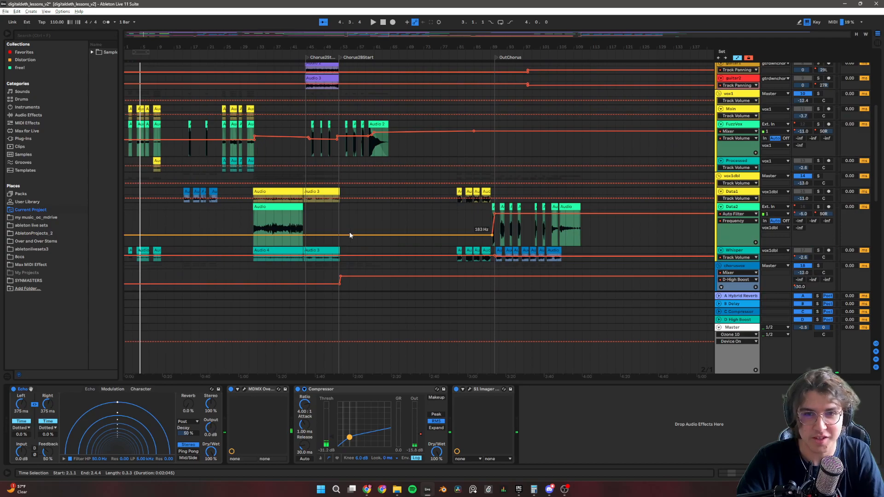
{"action": "scroll", "coordinate": [349, 233], "scroll_direction": "down", "scroll_amount": 2}
{"action": "scroll", "coordinate": [349, 232], "scroll_direction": "up", "scroll_amount": 5}
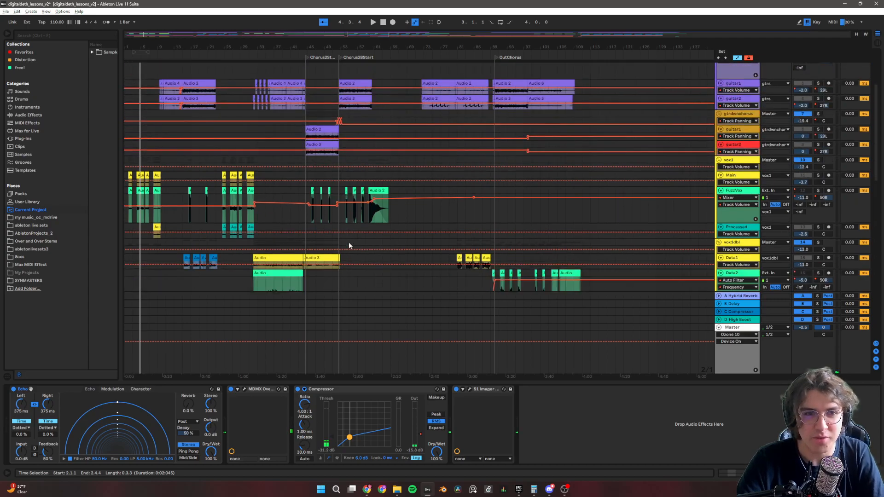
{"action": "scroll", "coordinate": [348, 244], "scroll_direction": "down", "scroll_amount": 2}
{"action": "scroll", "coordinate": [317, 217], "scroll_direction": "up", "scroll_amount": 10}
{"action": "left_click", "coordinate": [257, 184]}
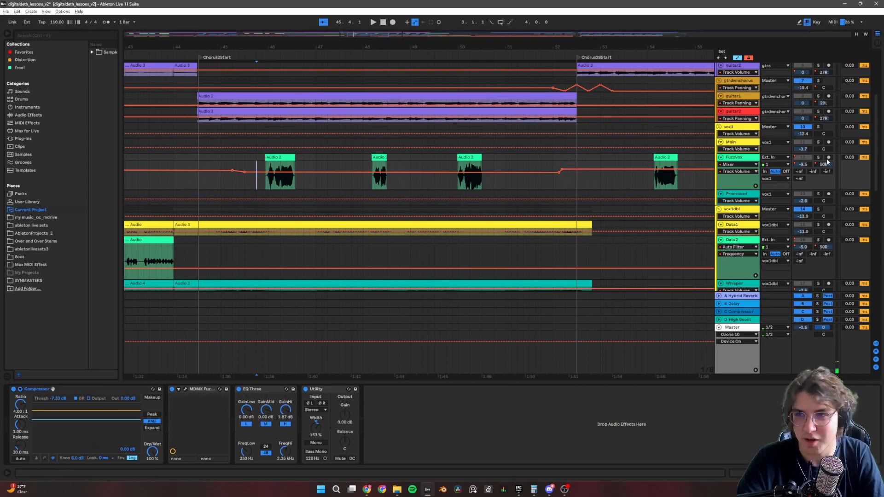
{"action": "key", "text": "space"}
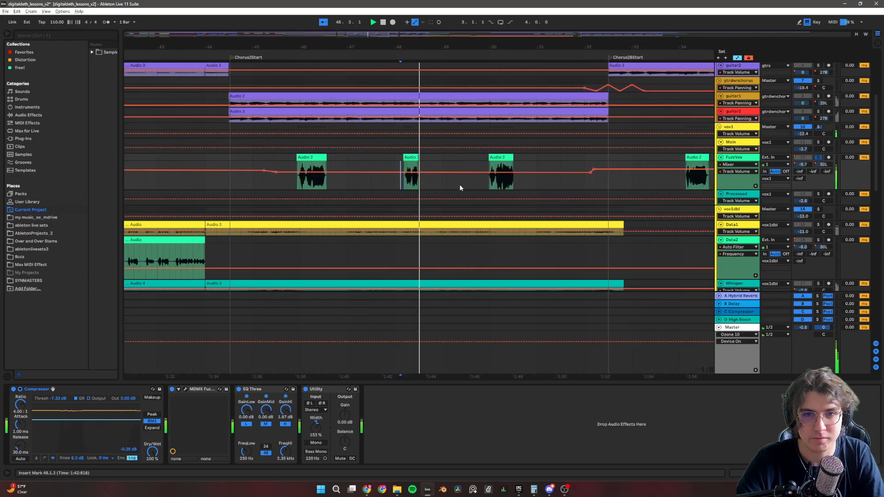
Inspect the MDMX Fuzz plug-in in FuzzVox's effects chain, closing the plug-in window.
{"action": "key", "text": "w"}
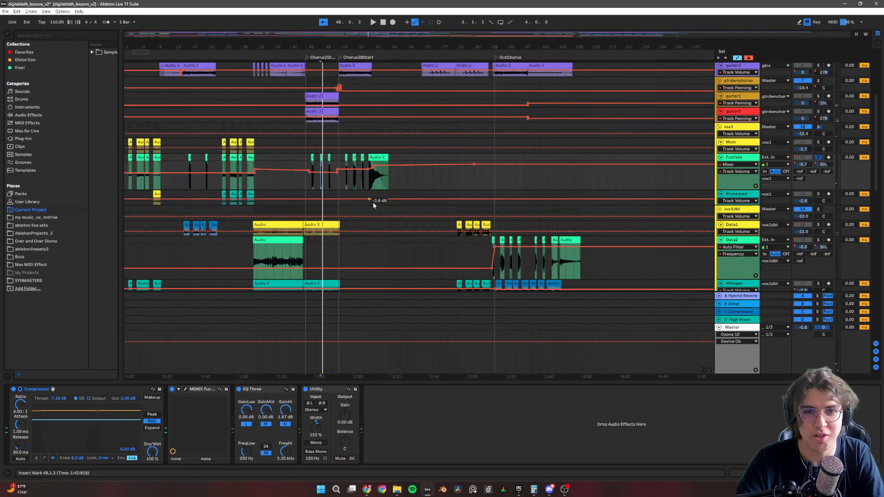
{"action": "key", "text": "w"}
{"action": "scroll", "coordinate": [238, 175], "scroll_direction": "left", "scroll_amount": 4}
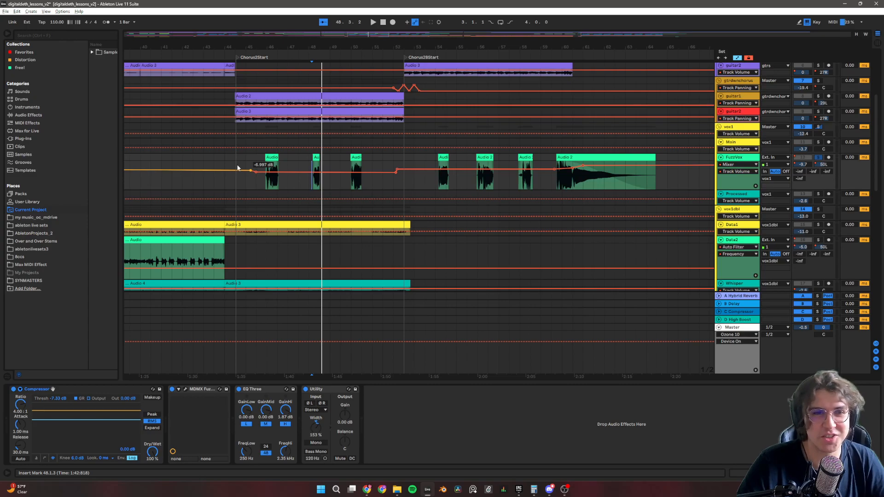
{"action": "left_click", "coordinate": [185, 389]}
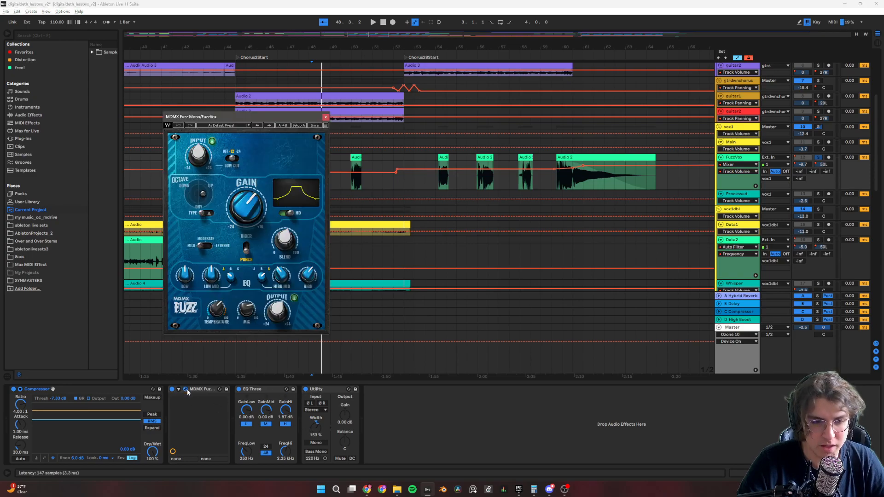
{"action": "left_click", "coordinate": [326, 118]}
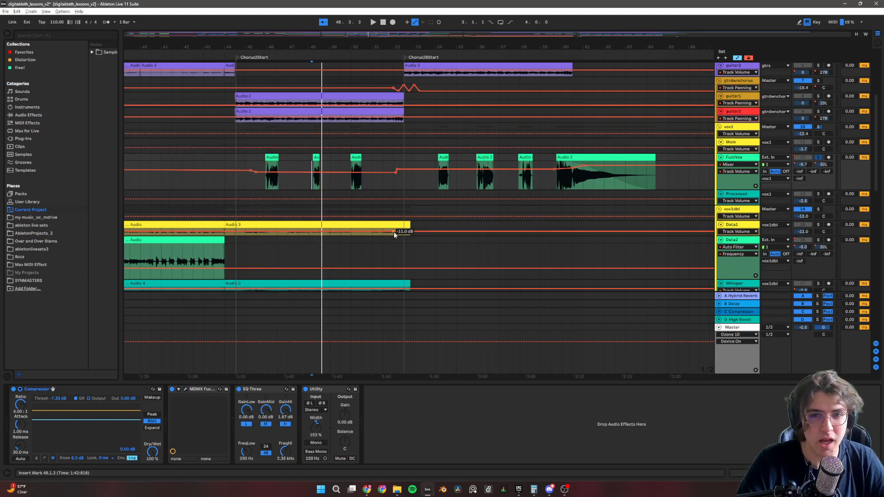
Examine the Data2 track's effects chain at its long clip before Chorus2Start, and the vox1dbl group's DeEsser.
{"action": "scroll", "coordinate": [427, 185], "scroll_direction": "down", "scroll_amount": 5}
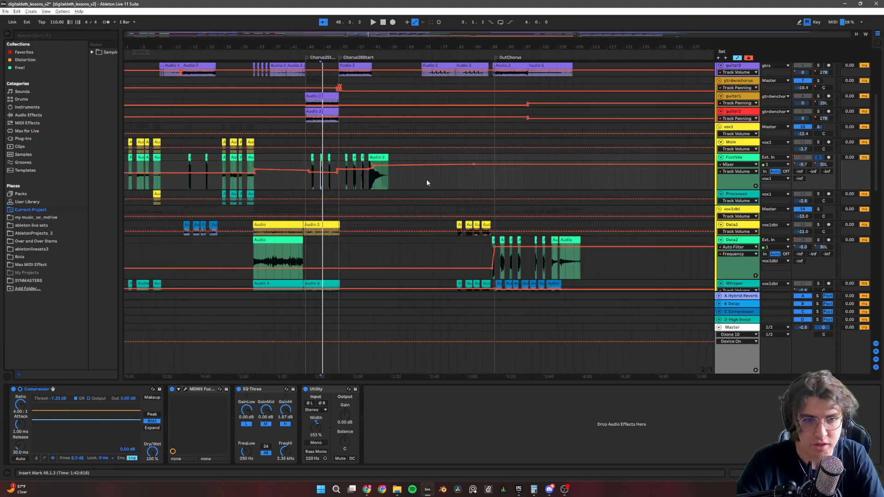
{"action": "scroll", "coordinate": [427, 183], "scroll_direction": "down", "scroll_amount": 5}
{"action": "scroll", "coordinate": [415, 175], "scroll_direction": "up", "scroll_amount": 3}
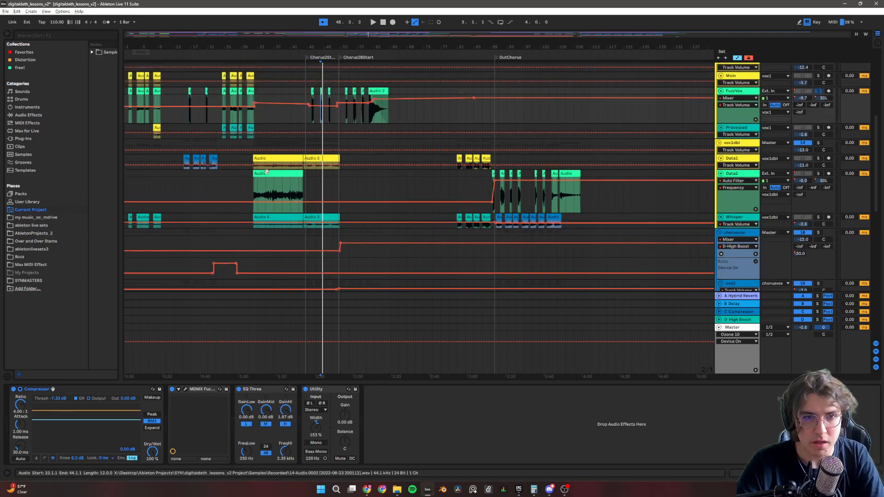
{"action": "left_click", "coordinate": [254, 191]}
{"action": "scroll", "coordinate": [262, 192], "scroll_direction": "up", "scroll_amount": 3}
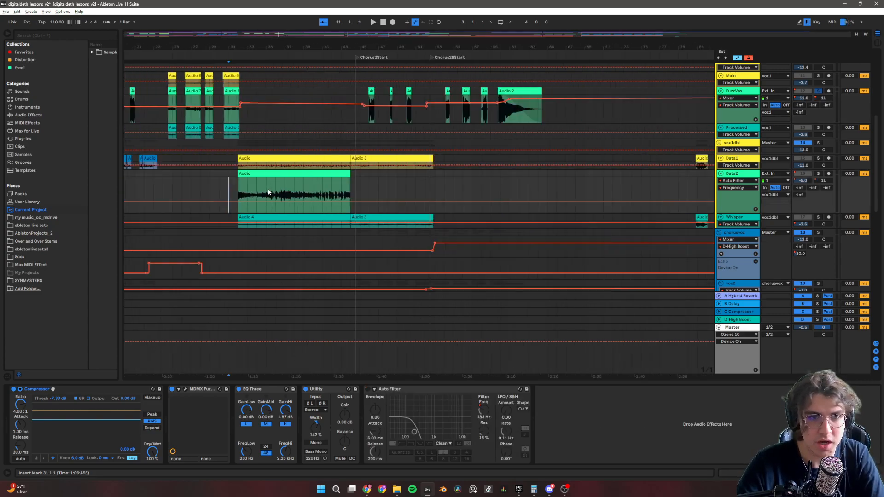
{"action": "left_click", "coordinate": [280, 188]}
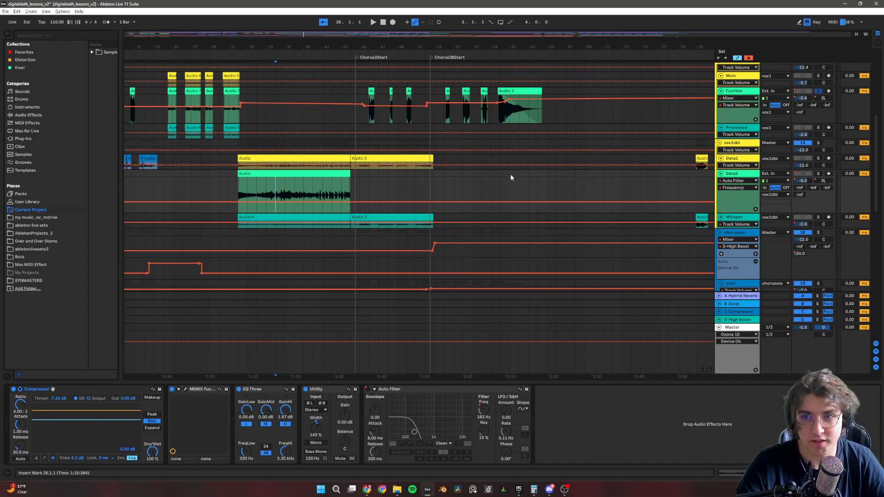
{"action": "left_click", "coordinate": [718, 143]}
{"action": "left_click", "coordinate": [719, 143]}
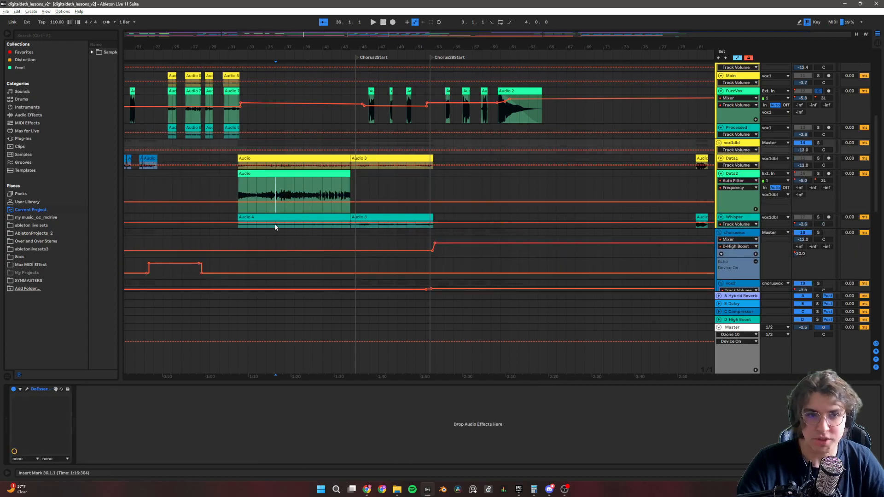
Show the effects chain of the Acid Machine track in the synths group.
{"action": "scroll", "coordinate": [408, 210], "scroll_direction": "down", "scroll_amount": 3}
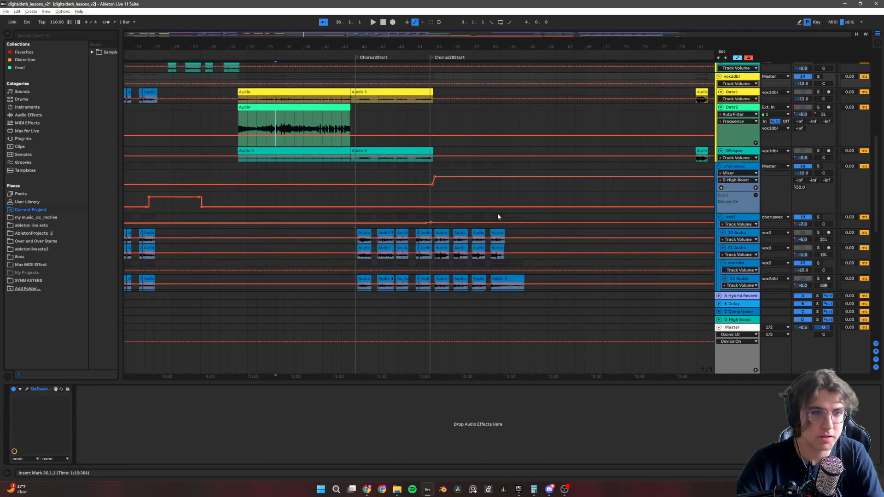
{"action": "scroll", "coordinate": [497, 216], "scroll_direction": "down", "scroll_amount": 3}
{"action": "scroll", "coordinate": [468, 203], "scroll_direction": "down", "scroll_amount": 10}
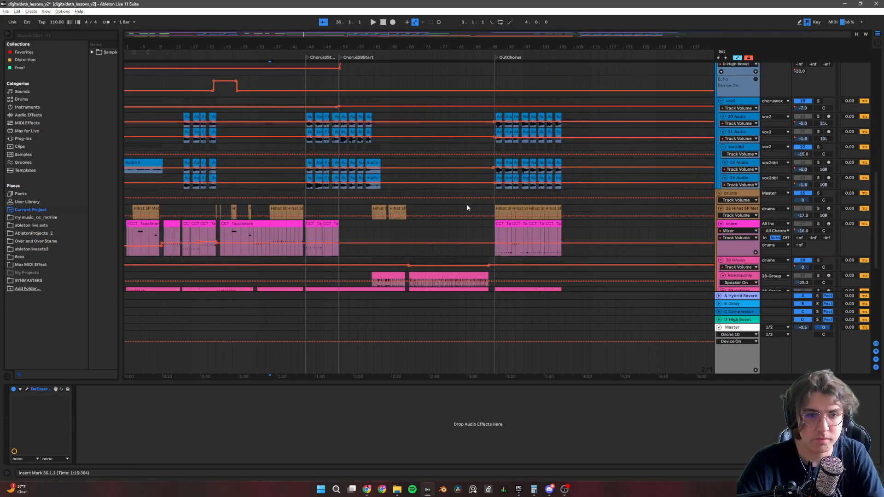
{"action": "scroll", "coordinate": [463, 207], "scroll_direction": "down", "scroll_amount": 3}
{"action": "scroll", "coordinate": [464, 209], "scroll_direction": "up", "scroll_amount": 3}
{"action": "scroll", "coordinate": [464, 208], "scroll_direction": "down", "scroll_amount": 3}
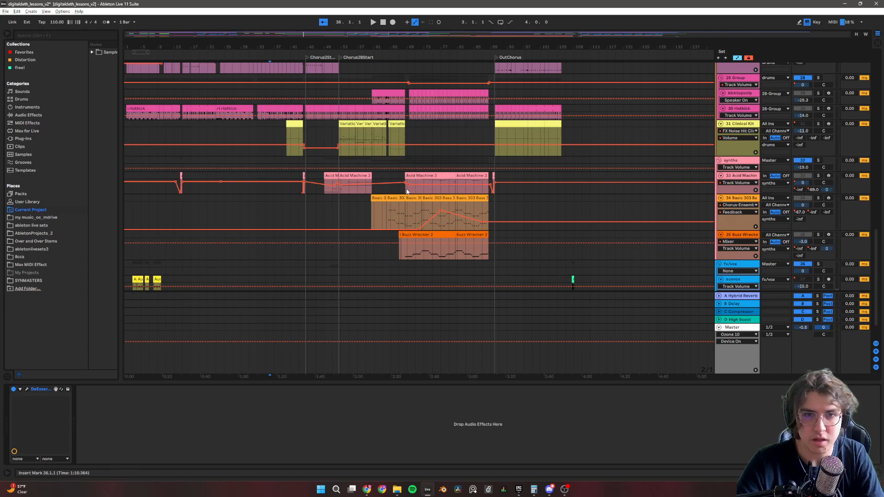
{"action": "scroll", "coordinate": [407, 192], "scroll_direction": "up", "scroll_amount": 4}
{"action": "scroll", "coordinate": [438, 198], "scroll_direction": "down", "scroll_amount": 2}
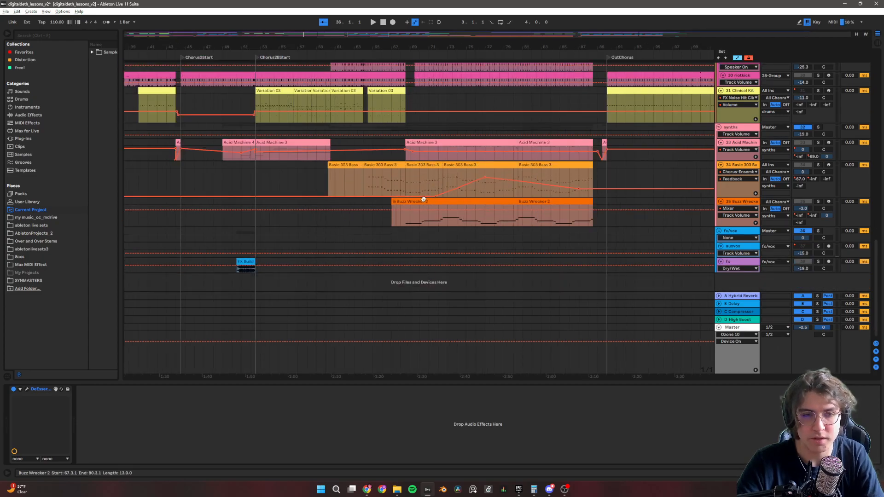
{"action": "left_click", "coordinate": [684, 153]}
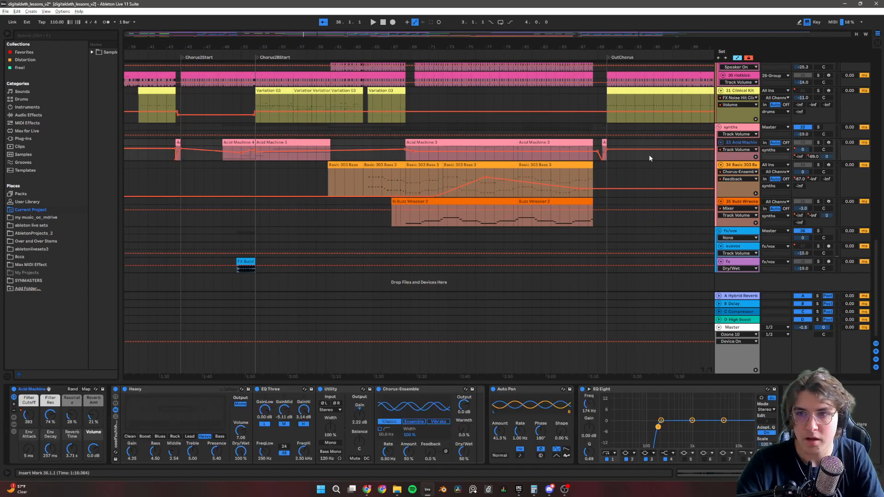
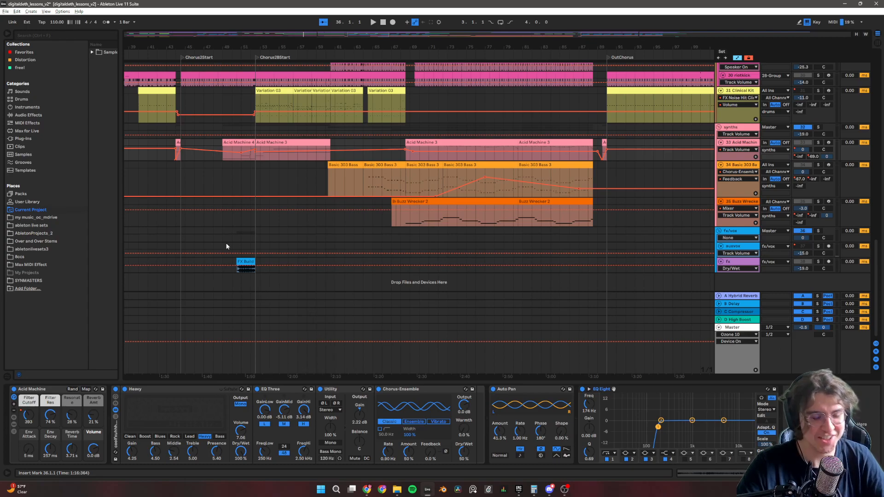
Solo the Acid Machine track and play its short Acid Fertig clip just before Chorus2Start.
{"action": "scroll", "coordinate": [168, 151], "scroll_direction": "up", "scroll_amount": 8}
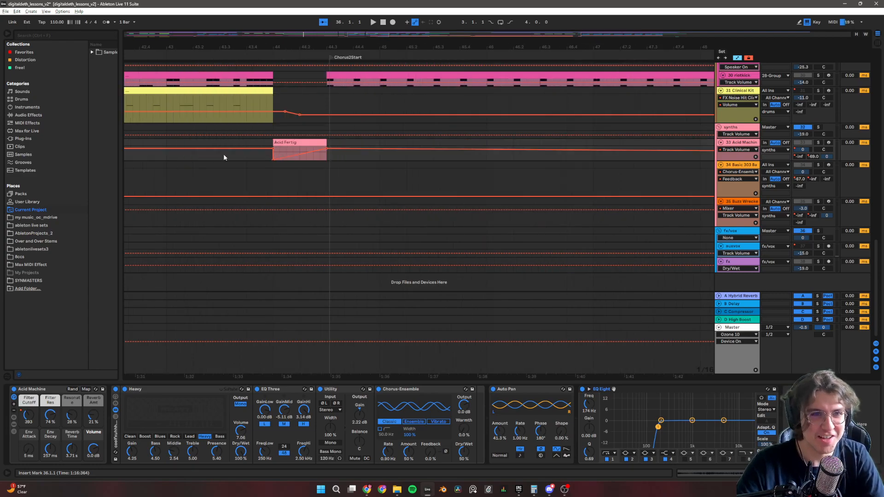
{"action": "scroll", "coordinate": [220, 162], "scroll_direction": "down", "scroll_amount": 6}
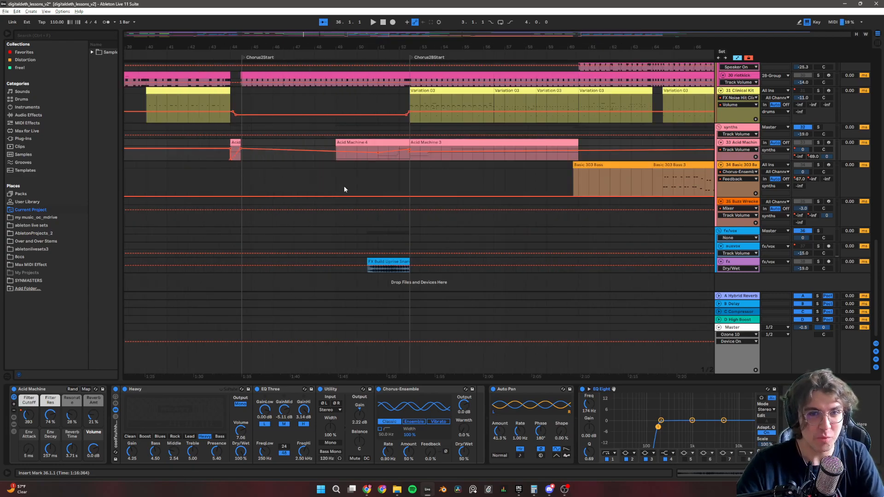
{"action": "left_click", "coordinate": [817, 143]}
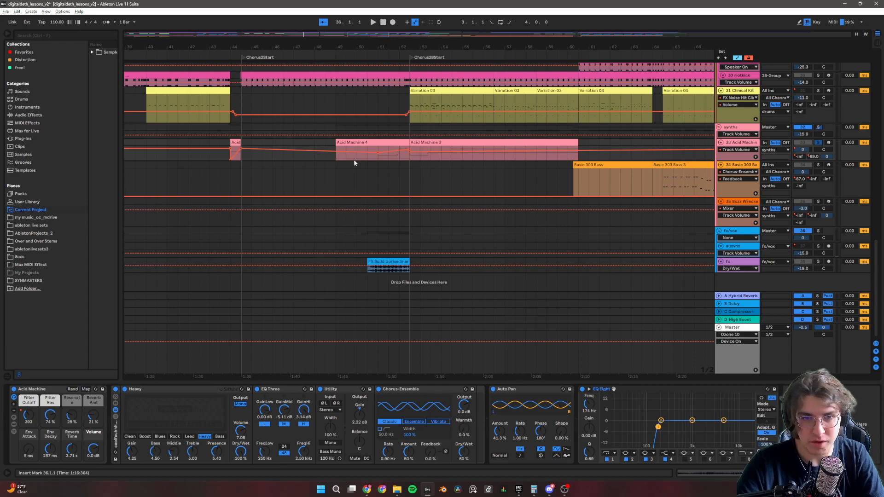
{"action": "scroll", "coordinate": [438, 166], "scroll_direction": "down", "scroll_amount": 5}
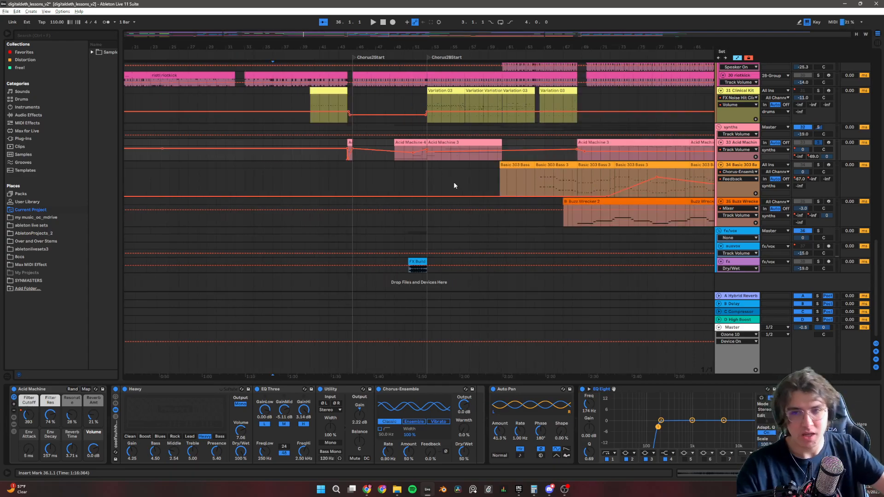
{"action": "scroll", "coordinate": [330, 151], "scroll_direction": "up", "scroll_amount": 8}
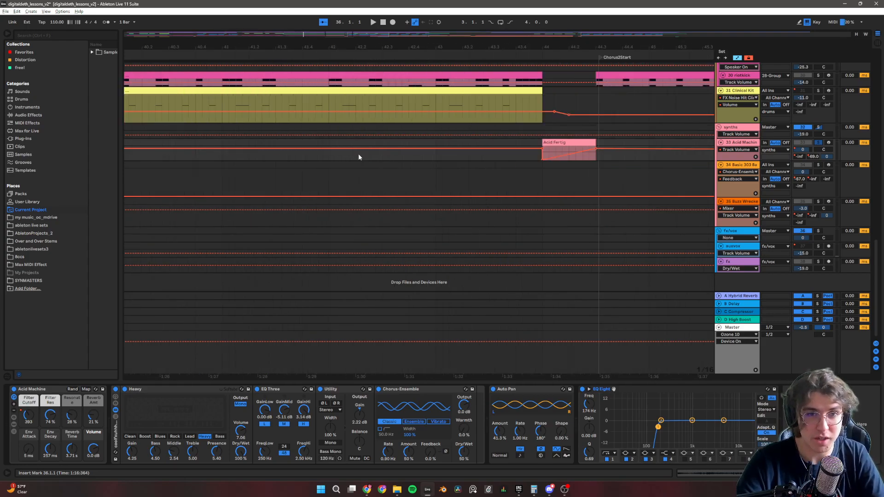
{"action": "left_click", "coordinate": [528, 156]}
{"action": "key", "text": "space"}
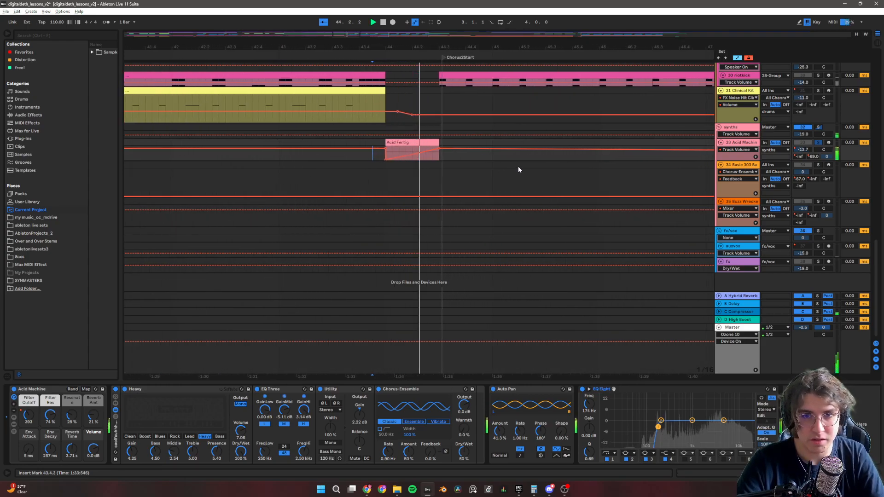
{"action": "key", "text": "space"}
{"action": "scroll", "coordinate": [516, 165], "scroll_direction": "down", "scroll_amount": 8}
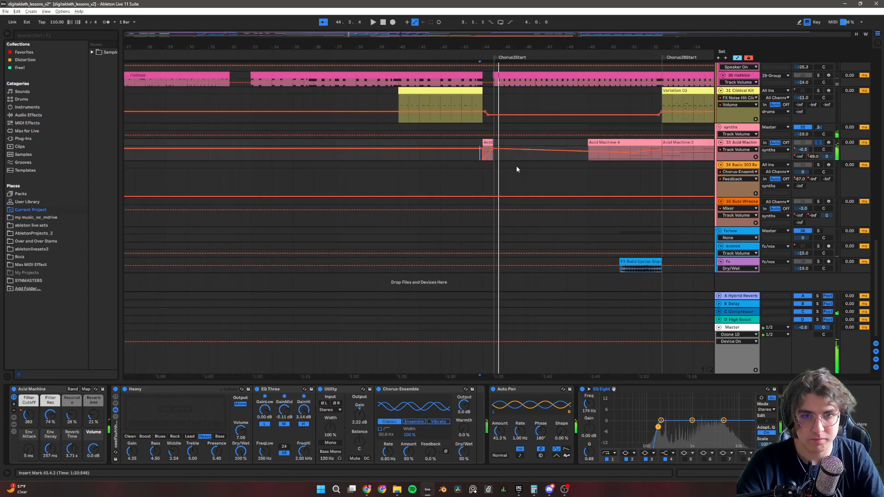
Play the soloed Acid Machine track from bar 49, through the Acid Machine 4 clip into Chorus2BStart.
{"action": "scroll", "coordinate": [577, 165], "scroll_direction": "down", "scroll_amount": 1}
{"action": "left_click", "coordinate": [570, 157]}
{"action": "key", "text": "space"}
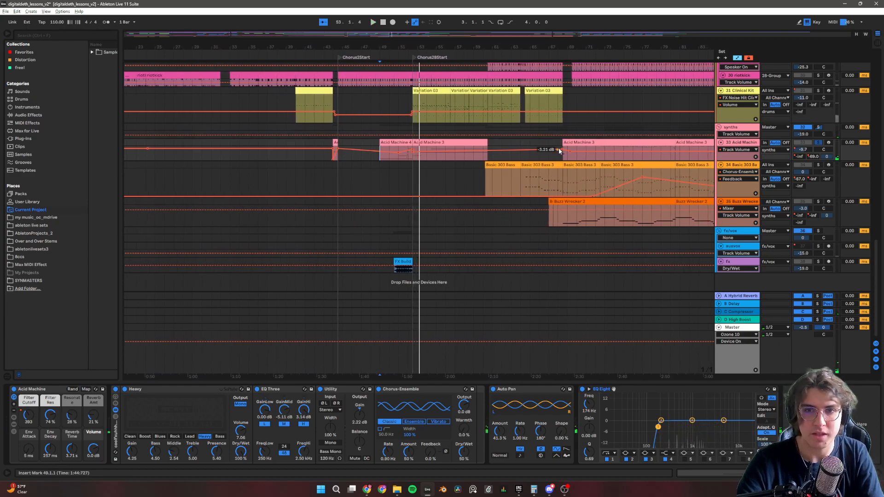
Examine Acid Machine's A-Hybrid Reverb and B-Delay send automation, returning the displayed automation to Track Volume.
{"action": "left_click", "coordinate": [746, 143]}
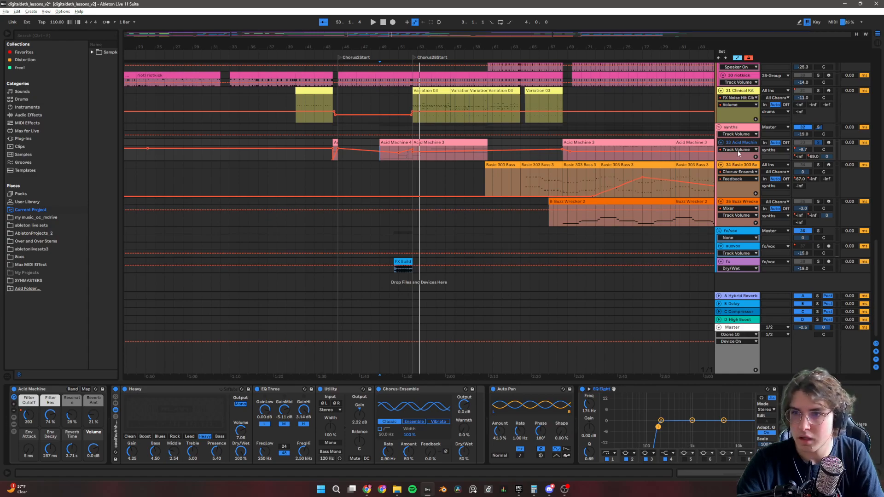
{"action": "left_click", "coordinate": [799, 158]}
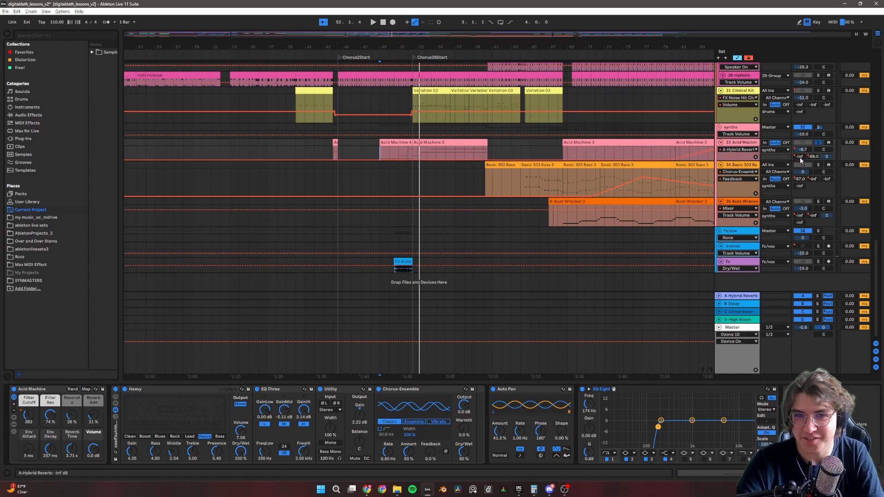
{"action": "left_click", "coordinate": [804, 149]}
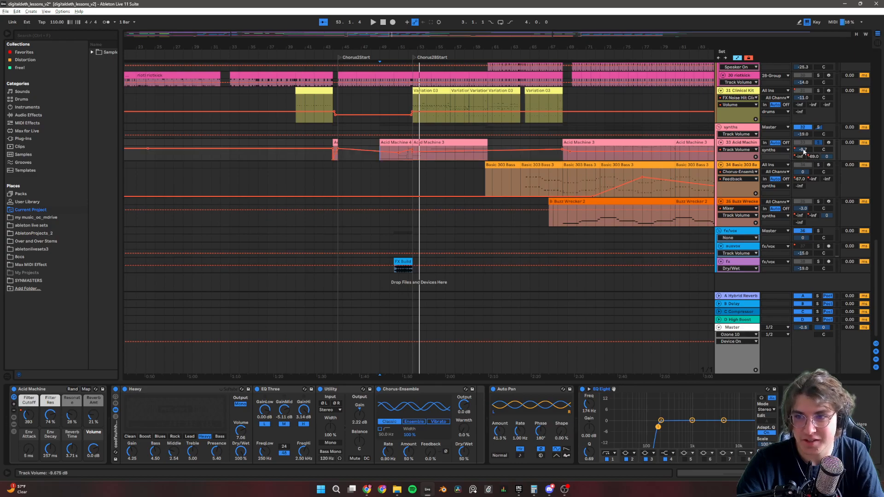
{"action": "left_click", "coordinate": [735, 150]}
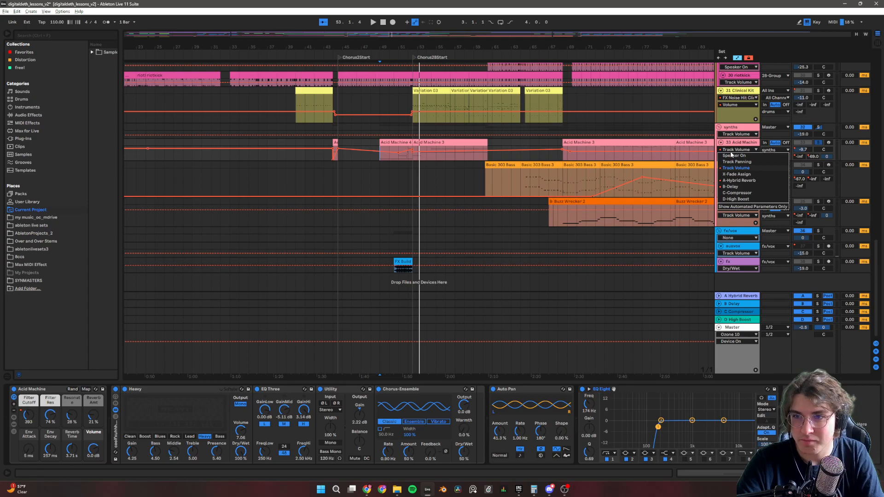
{"action": "left_click", "coordinate": [738, 187]}
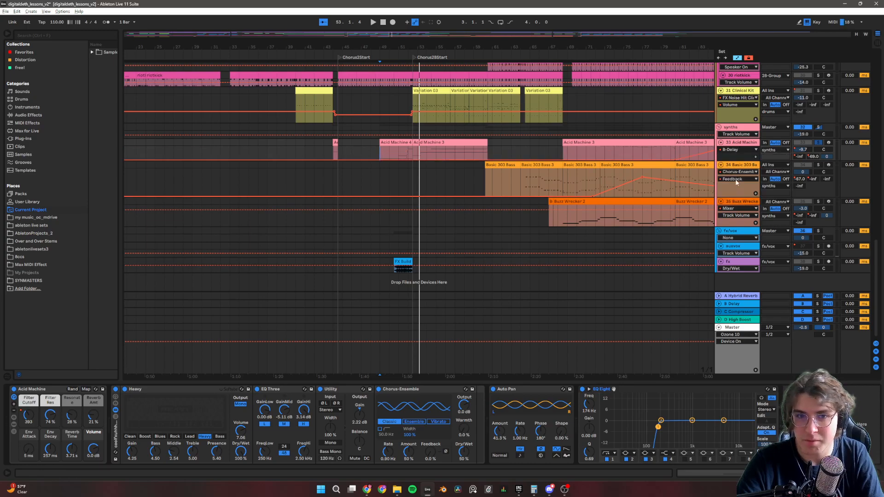
{"action": "left_click", "coordinate": [734, 149]}
{"action": "left_click", "coordinate": [742, 180]}
{"action": "left_click", "coordinate": [737, 150]}
{"action": "left_click", "coordinate": [737, 169]}
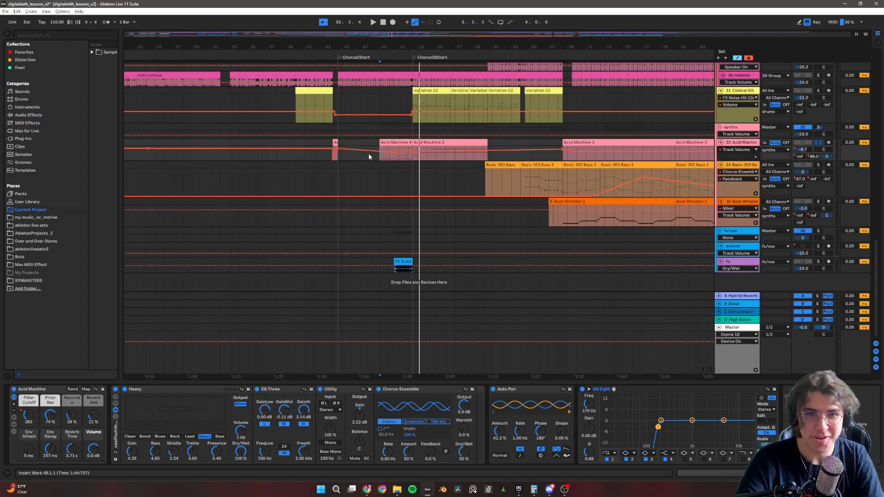
Play the soloed Acid Machine track from bar 73, within its Acid Machine 3 clips before OutChorus.
{"action": "scroll", "coordinate": [461, 159], "scroll_direction": "up", "scroll_amount": 6}
{"action": "left_click", "coordinate": [538, 142]}
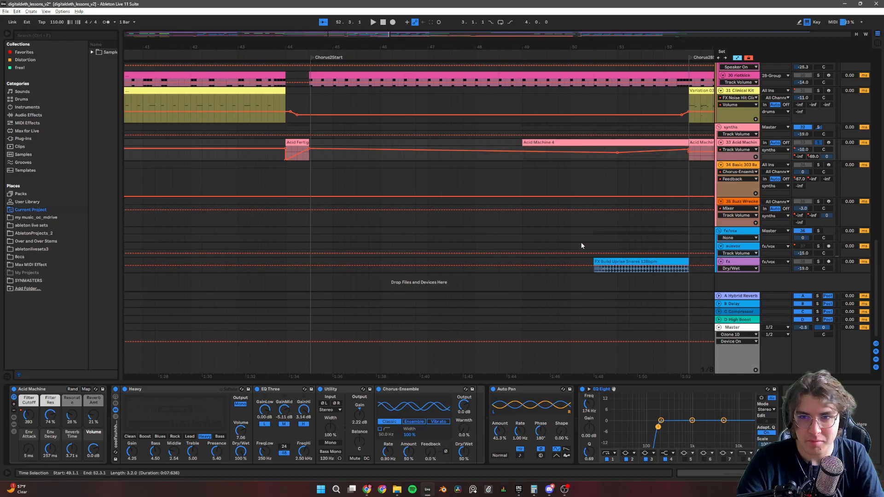
{"action": "scroll", "coordinate": [522, 216], "scroll_direction": "down", "scroll_amount": 8}
{"action": "scroll", "coordinate": [362, 158], "scroll_direction": "up", "scroll_amount": 4}
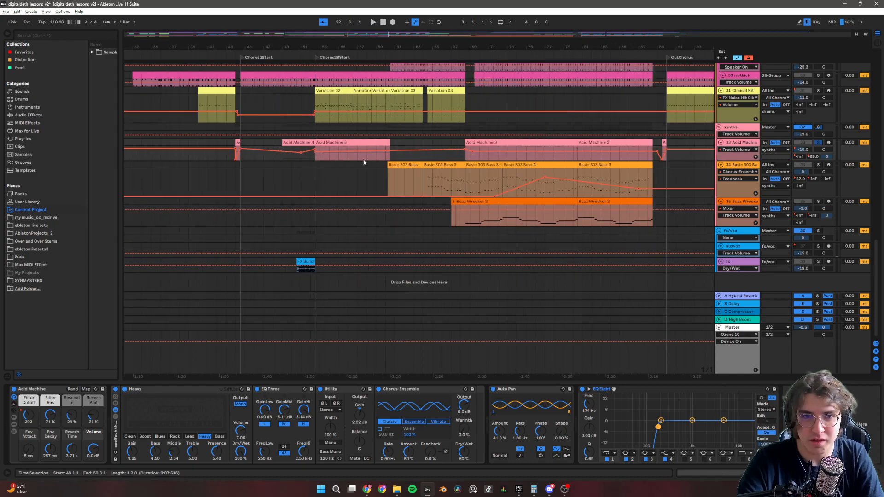
{"action": "left_click", "coordinate": [530, 151]}
{"action": "key", "text": "space"}
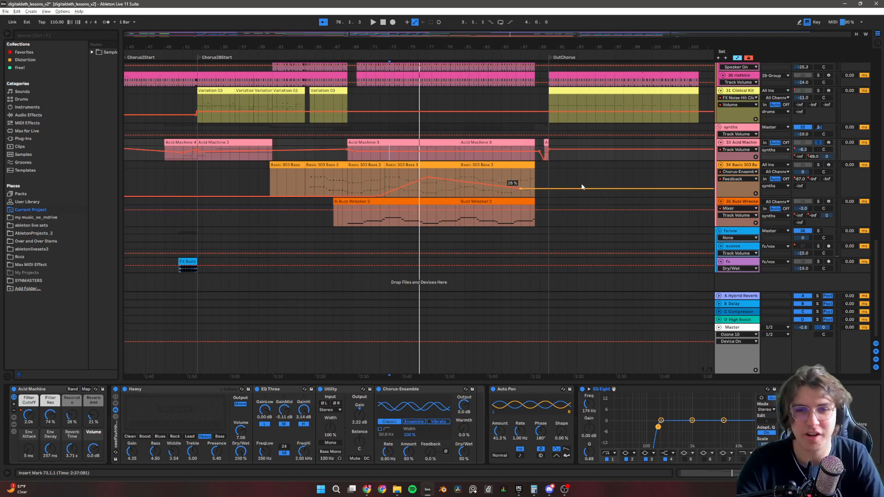
Examine the Basic 303 Bass track's effects chain from EQ Eight to the Compressor, briefly showing the rack's internal Wavetable devices.
{"action": "scroll", "coordinate": [430, 165], "scroll_direction": "up", "scroll_amount": 2}
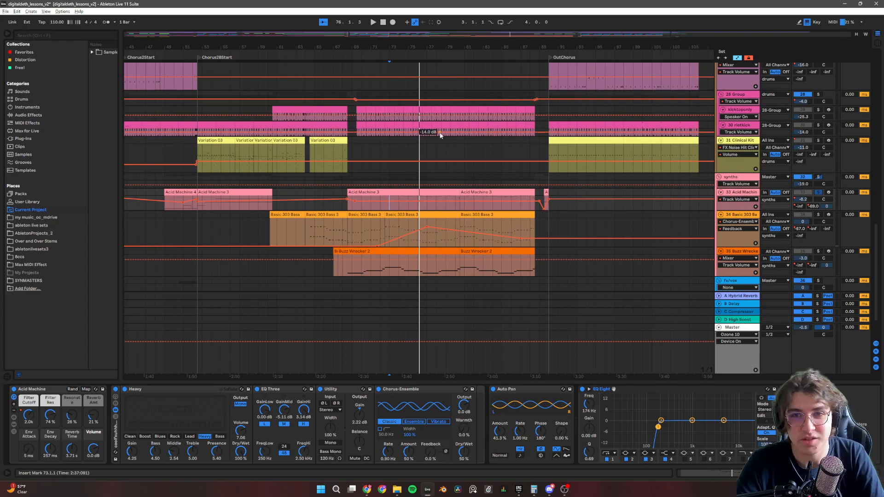
{"action": "left_click", "coordinate": [310, 233]}
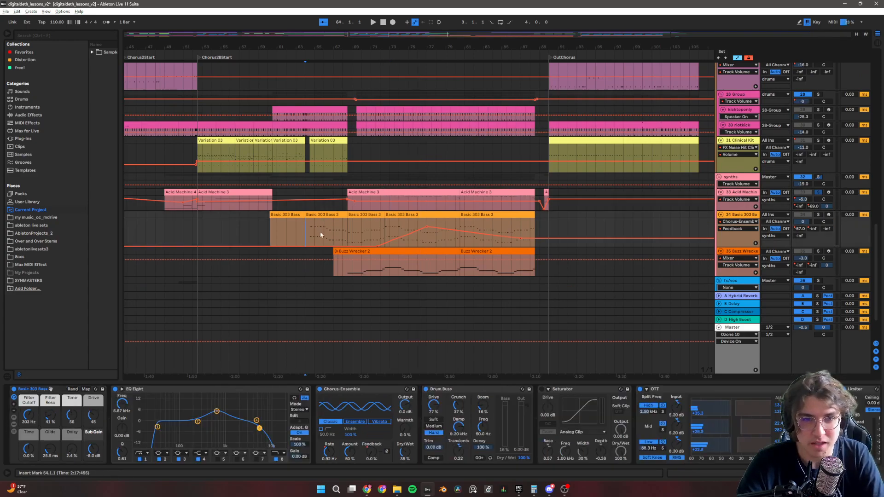
{"action": "scroll", "coordinate": [320, 235], "scroll_direction": "up", "scroll_amount": 3}
{"action": "left_click", "coordinate": [282, 238]}
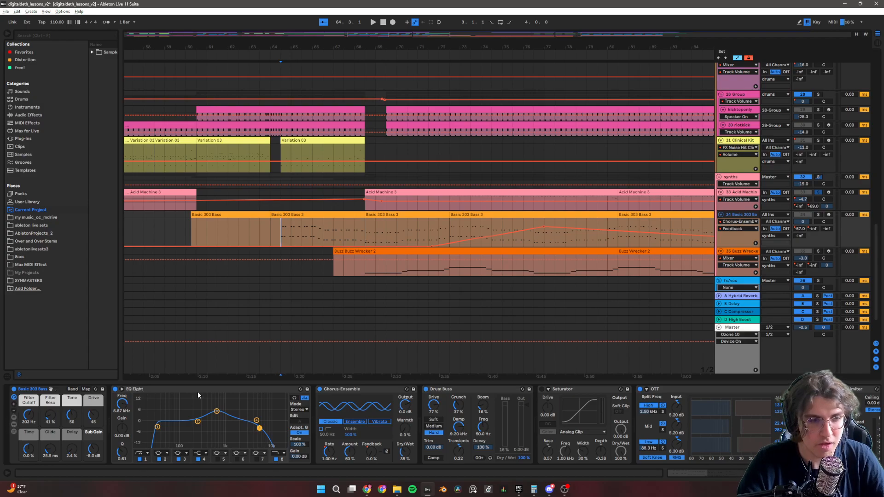
{"action": "left_click", "coordinate": [13, 424]}
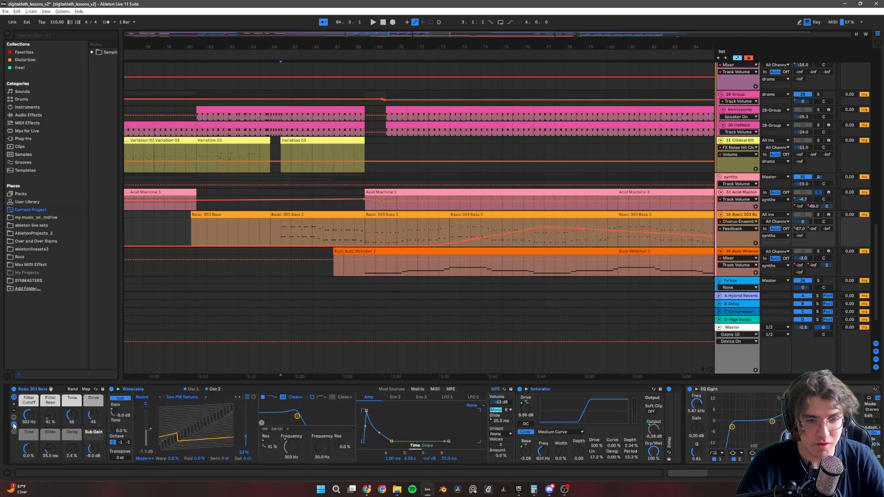
{"action": "left_click", "coordinate": [14, 424]}
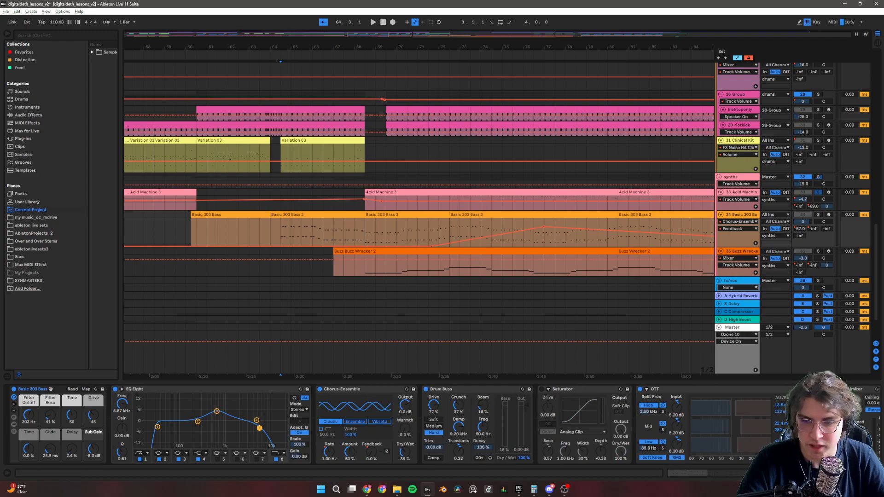
{"action": "scroll", "coordinate": [377, 424], "scroll_direction": "right", "scroll_amount": 10}
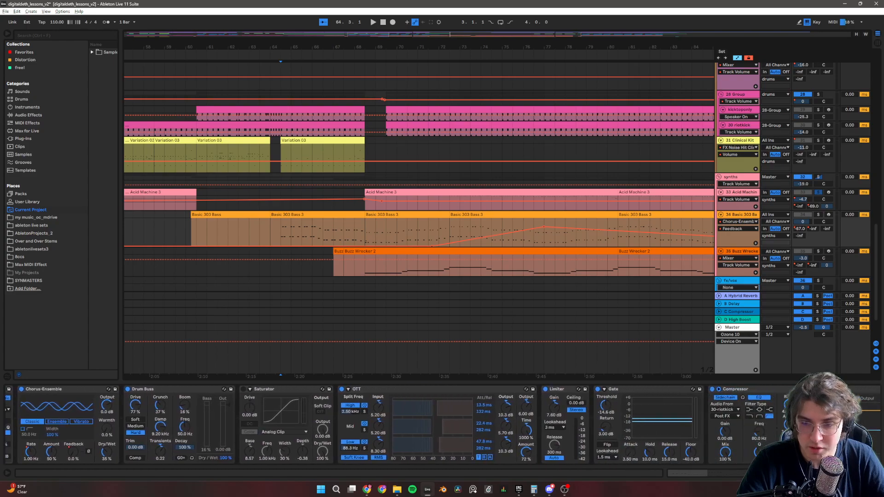
{"action": "scroll", "coordinate": [377, 424], "scroll_direction": "right", "scroll_amount": 4}
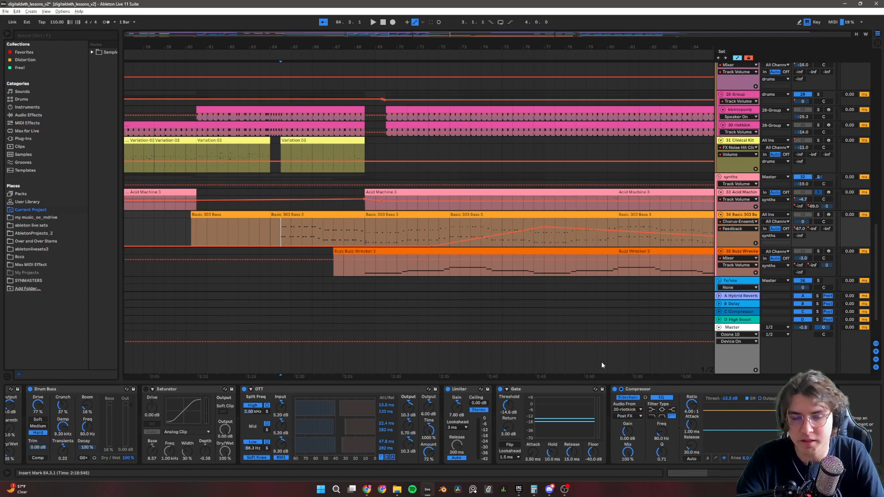
Solo the Basic 303 Bass track and play its clips from bar 64.3.
{"action": "left_click", "coordinate": [819, 214]}
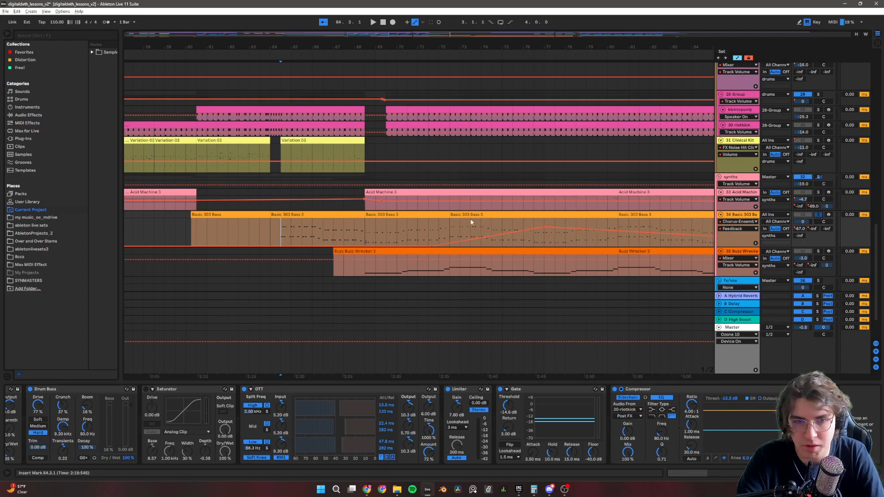
{"action": "key", "text": "space"}
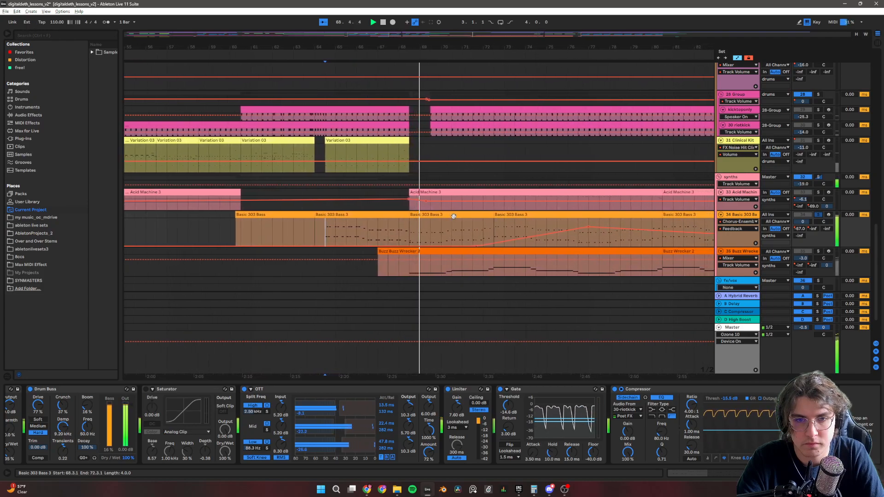
{"action": "key", "text": "space"}
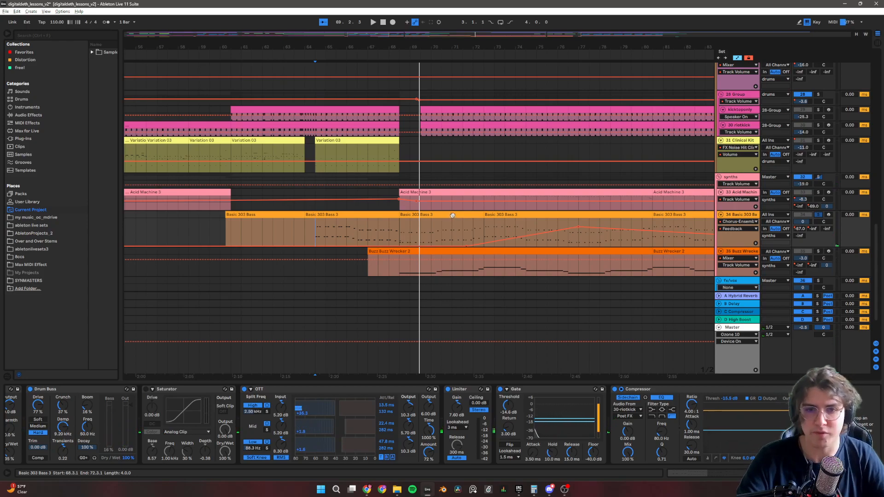
Examine the Buzz Wrecker track's clips after Chorus2BStart and its effects chain of Saturator, Reverb, Overdrive and Compressor.
{"action": "scroll", "coordinate": [381, 231], "scroll_direction": "down", "scroll_amount": 2}
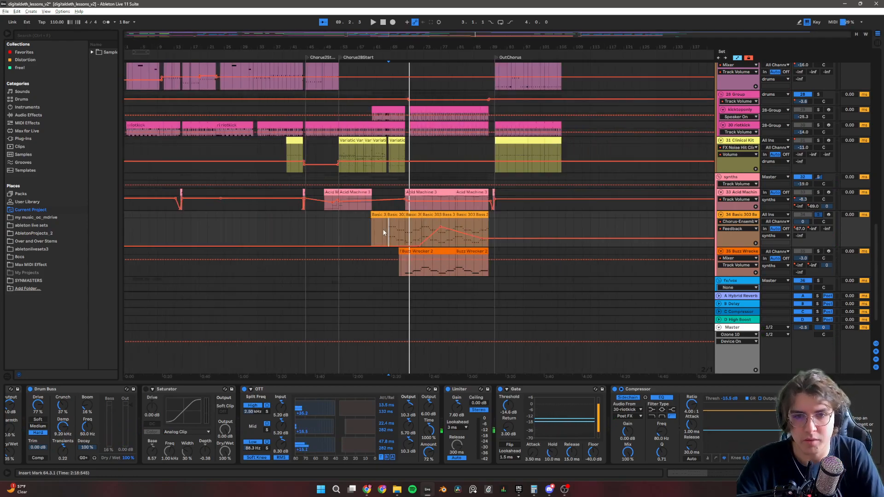
{"action": "scroll", "coordinate": [385, 232], "scroll_direction": "up", "scroll_amount": 1}
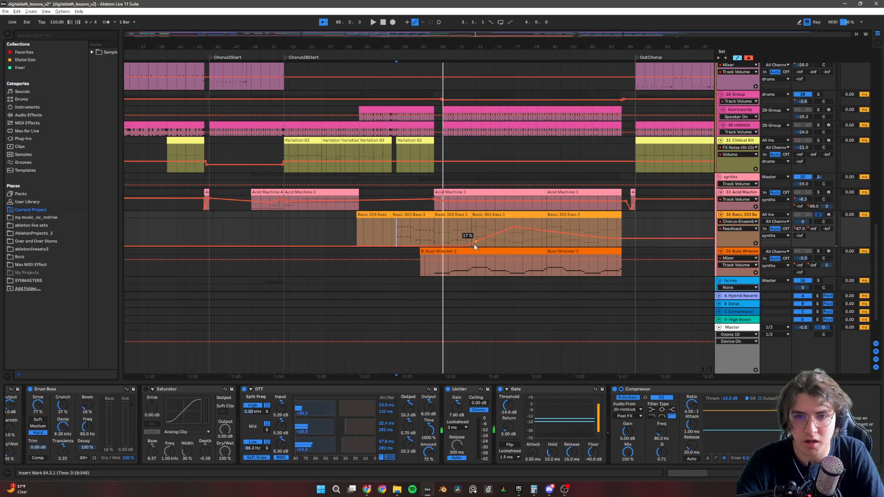
{"action": "scroll", "coordinate": [460, 263], "scroll_direction": "up", "scroll_amount": 1}
{"action": "scroll", "coordinate": [448, 278], "scroll_direction": "down", "scroll_amount": 2}
{"action": "left_click", "coordinate": [434, 262]}
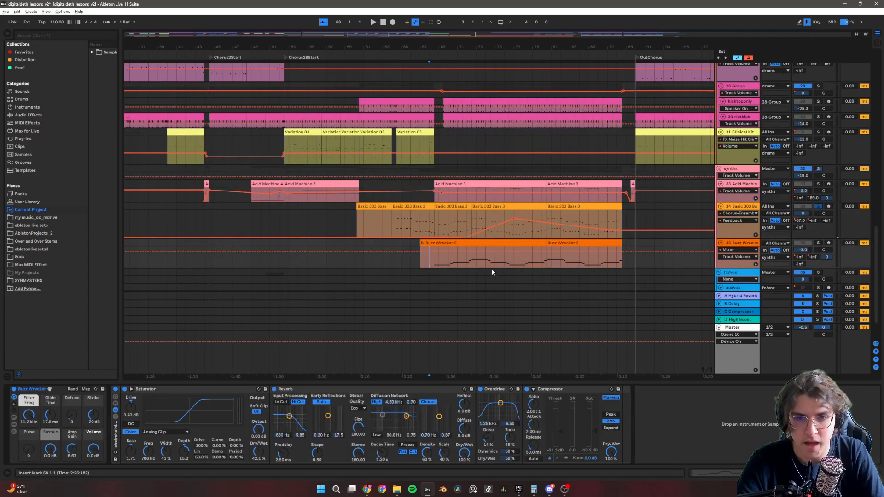
{"action": "scroll", "coordinate": [490, 267], "scroll_direction": "up", "scroll_amount": 3}
{"action": "scroll", "coordinate": [486, 269], "scroll_direction": "down", "scroll_amount": 3}
{"action": "scroll", "coordinate": [486, 200], "scroll_direction": "up", "scroll_amount": 3}
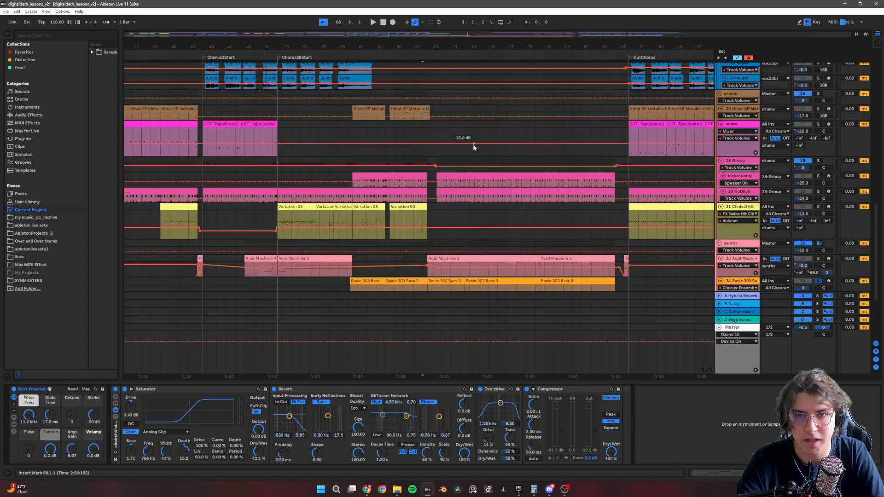
{"action": "scroll", "coordinate": [444, 221], "scroll_direction": "down", "scroll_amount": 5}
{"action": "scroll", "coordinate": [446, 245], "scroll_direction": "up", "scroll_amount": 5}
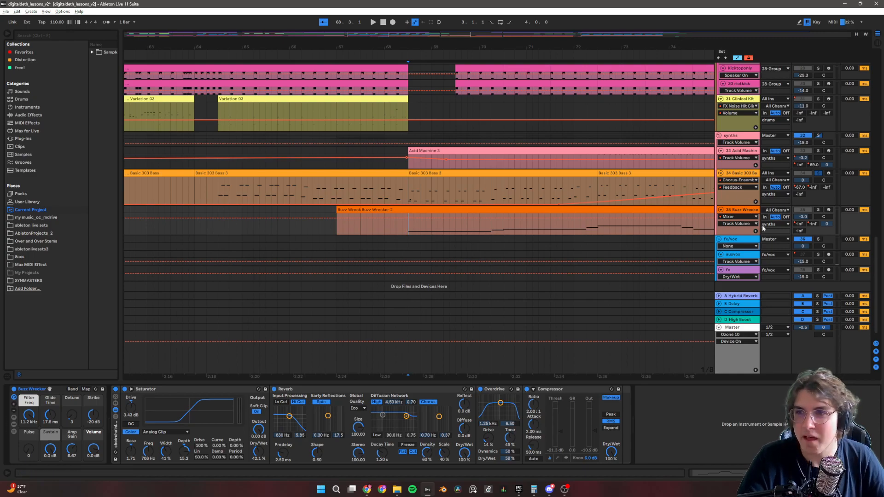
Play the Buzz Wrecker track soloed from bar 68.3, then unsolo it during playback to hear the full mix.
{"action": "left_click", "coordinate": [819, 210]}
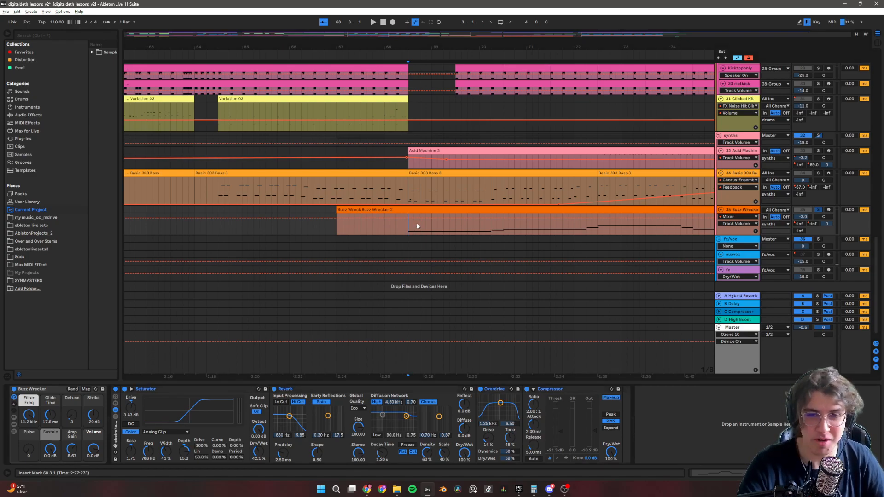
{"action": "key", "text": "space"}
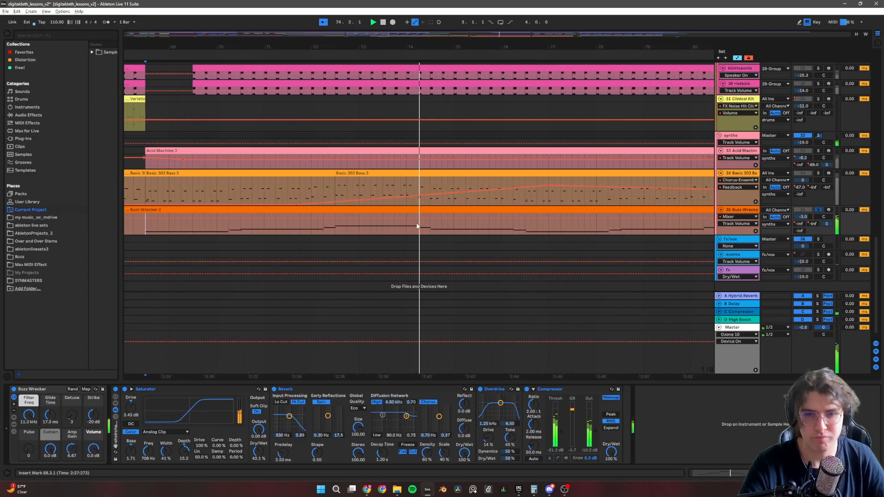
{"action": "left_click", "coordinate": [819, 210]}
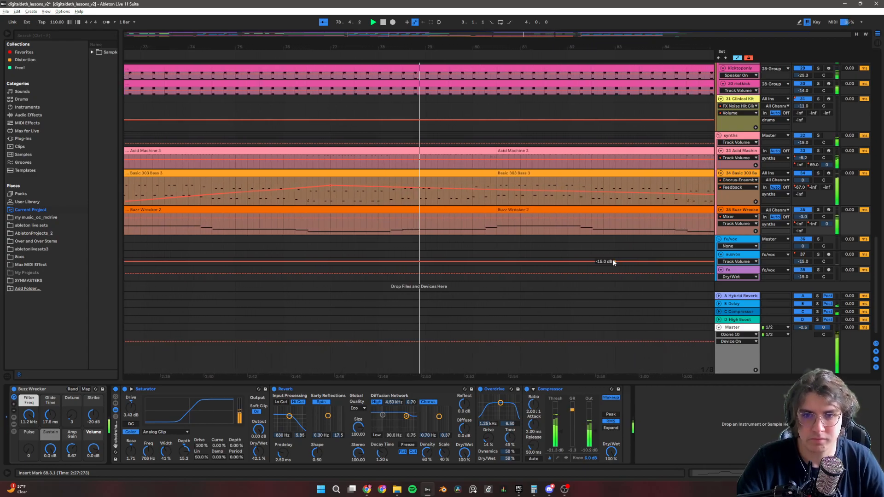
Hear the full mix through to bar 81, stop playback, and look over the drum, vocal, synth and fx tracks.
{"action": "scroll", "coordinate": [605, 268], "scroll_direction": "up", "scroll_amount": 3}
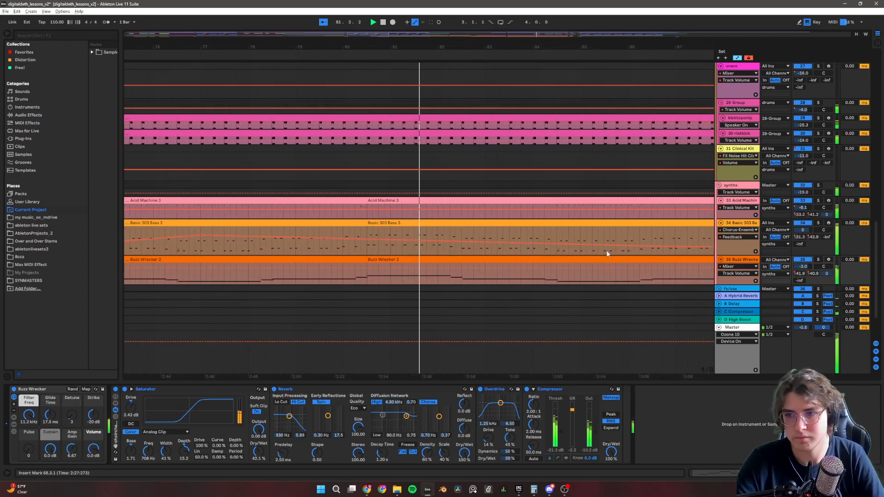
{"action": "scroll", "coordinate": [529, 272], "scroll_direction": "down", "scroll_amount": 1}
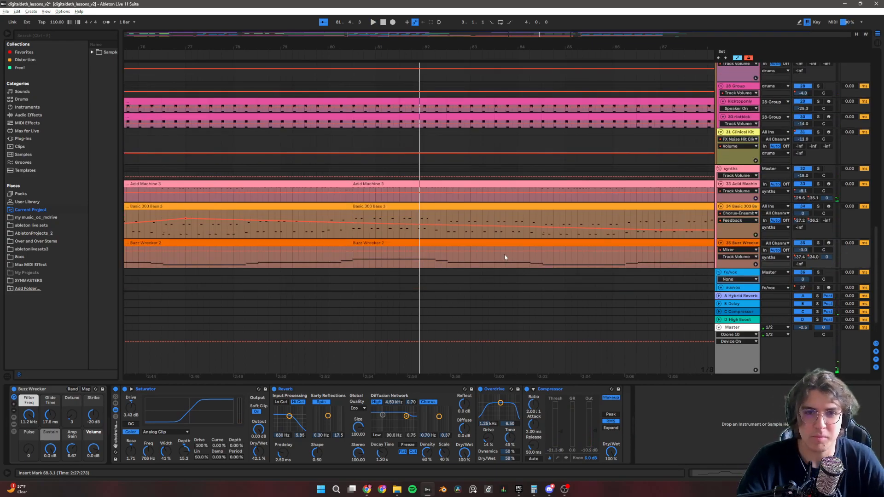
{"action": "scroll", "coordinate": [476, 226], "scroll_direction": "up", "scroll_amount": 6}
{"action": "scroll", "coordinate": [471, 225], "scroll_direction": "down", "scroll_amount": 4}
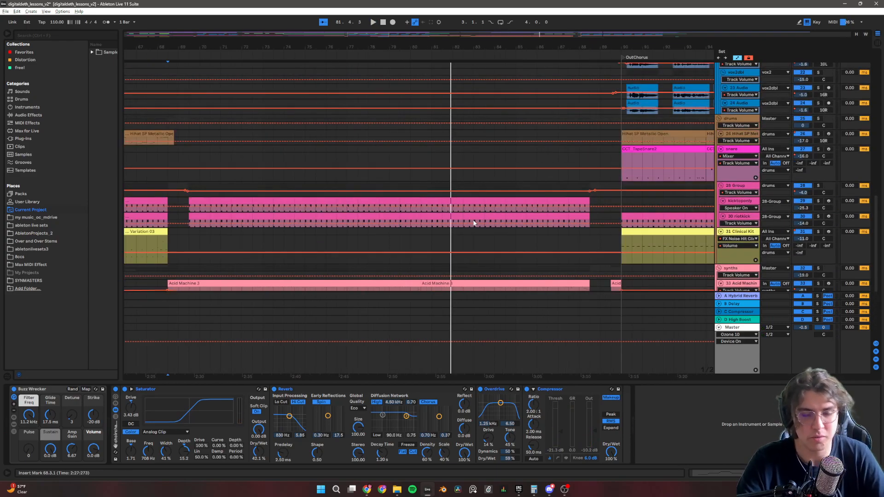
{"action": "scroll", "coordinate": [470, 226], "scroll_direction": "up", "scroll_amount": 7}
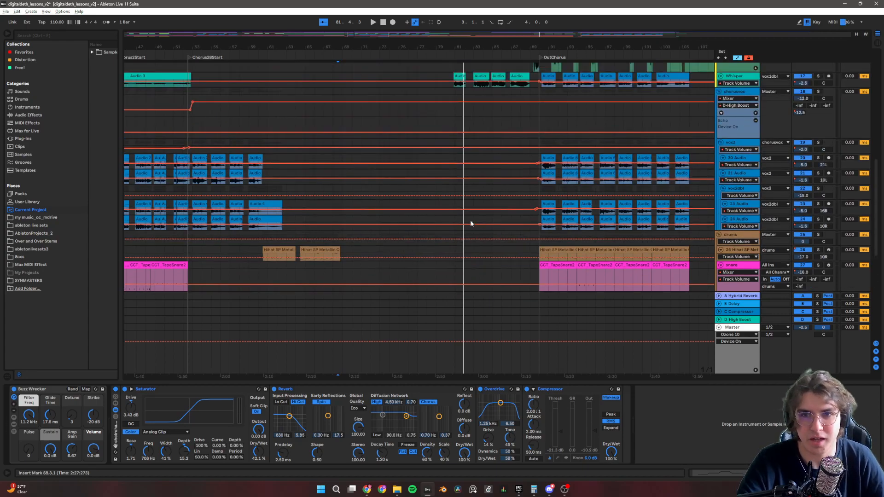
{"action": "scroll", "coordinate": [471, 221], "scroll_direction": "up", "scroll_amount": 7}
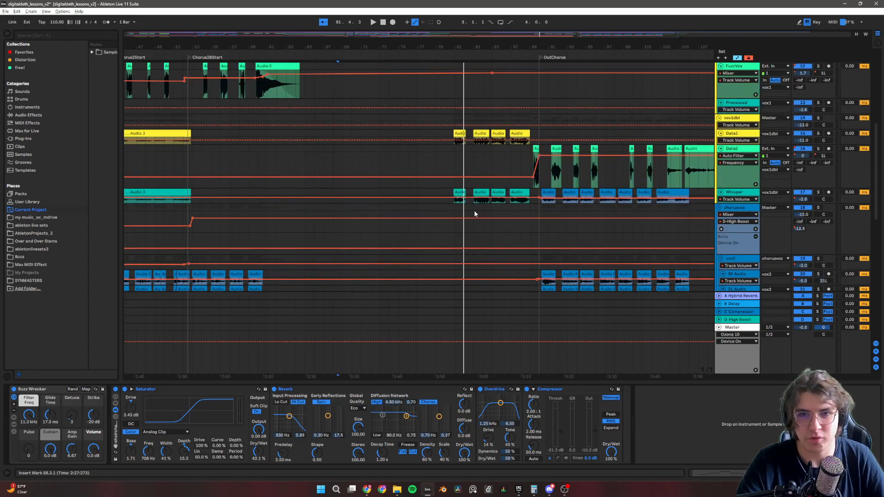
{"action": "scroll", "coordinate": [424, 240], "scroll_direction": "down", "scroll_amount": 9}
{"action": "scroll", "coordinate": [424, 239], "scroll_direction": "down", "scroll_amount": 3}
{"action": "scroll", "coordinate": [426, 239], "scroll_direction": "down", "scroll_amount": 4}
{"action": "scroll", "coordinate": [425, 239], "scroll_direction": "down", "scroll_amount": 10}
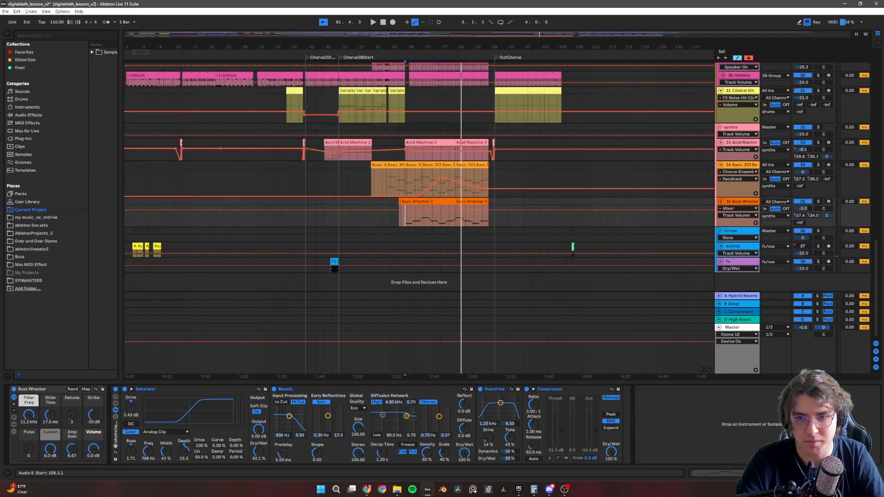
Review the arrangement from the synth tracks up through the drum, vocal, guitar and bass tracks, focusing on the OutChorus section.
{"action": "scroll", "coordinate": [479, 232], "scroll_direction": "up", "scroll_amount": 5}
{"action": "scroll", "coordinate": [479, 231], "scroll_direction": "up", "scroll_amount": 4}
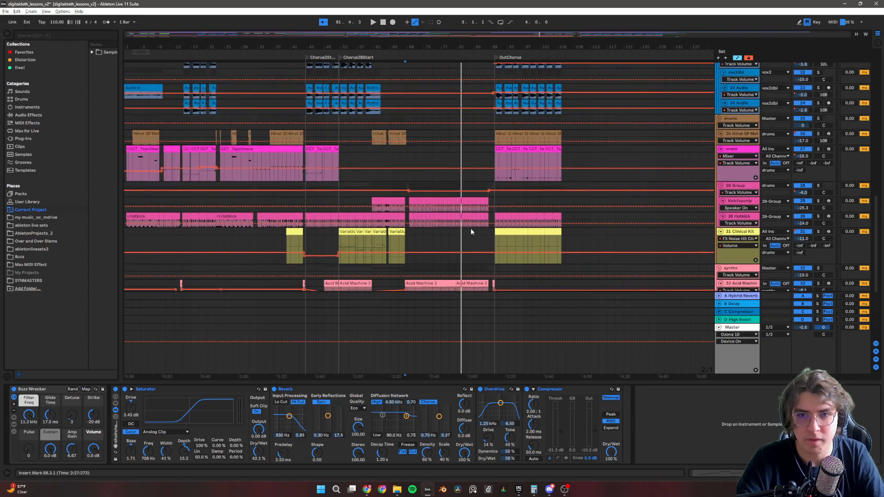
{"action": "scroll", "coordinate": [471, 232], "scroll_direction": "up", "scroll_amount": 4}
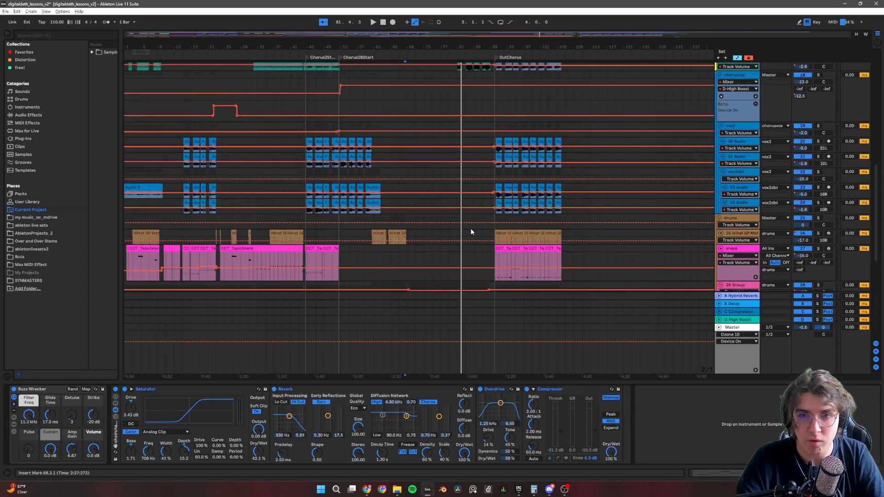
{"action": "scroll", "coordinate": [577, 249], "scroll_direction": "down", "scroll_amount": 5}
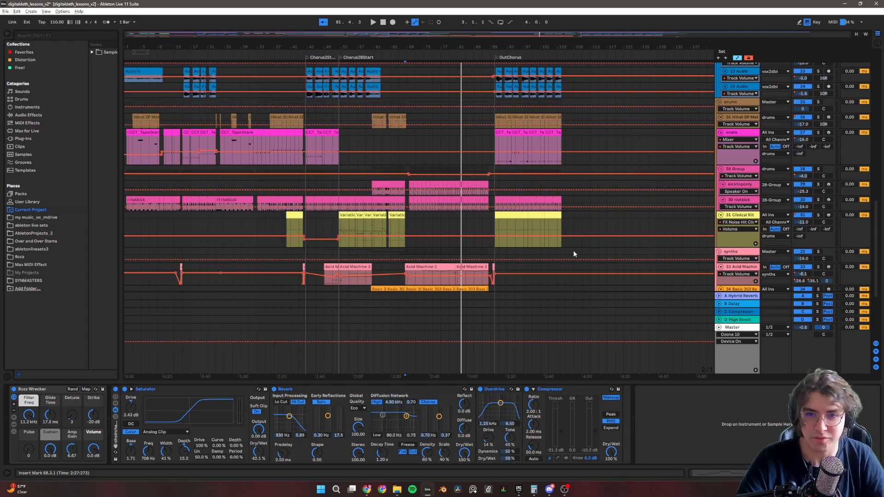
{"action": "scroll", "coordinate": [573, 255], "scroll_direction": "down", "scroll_amount": 3}
{"action": "scroll", "coordinate": [582, 248], "scroll_direction": "up", "scroll_amount": 3}
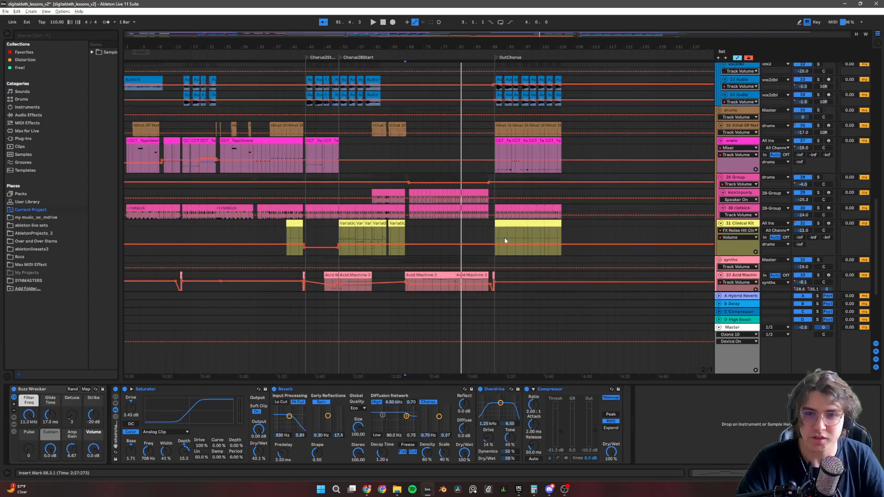
{"action": "scroll", "coordinate": [590, 232], "scroll_direction": "up", "scroll_amount": 2}
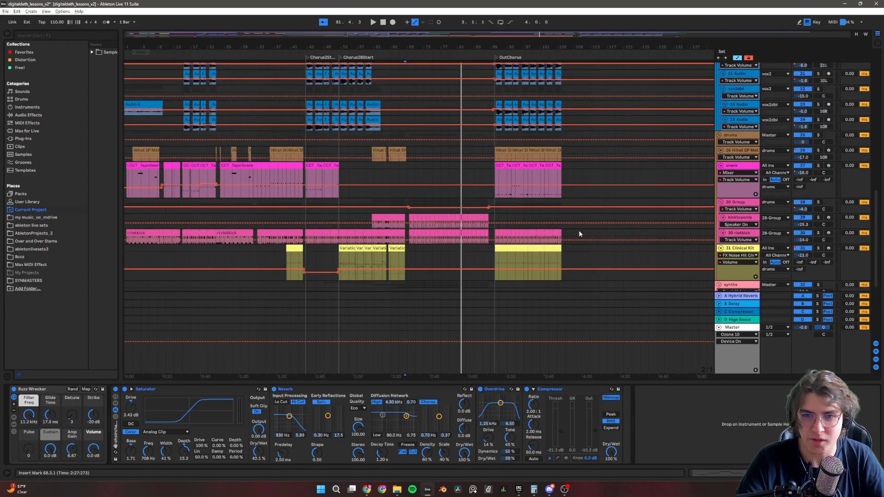
{"action": "scroll", "coordinate": [585, 236], "scroll_direction": "up", "scroll_amount": 2}
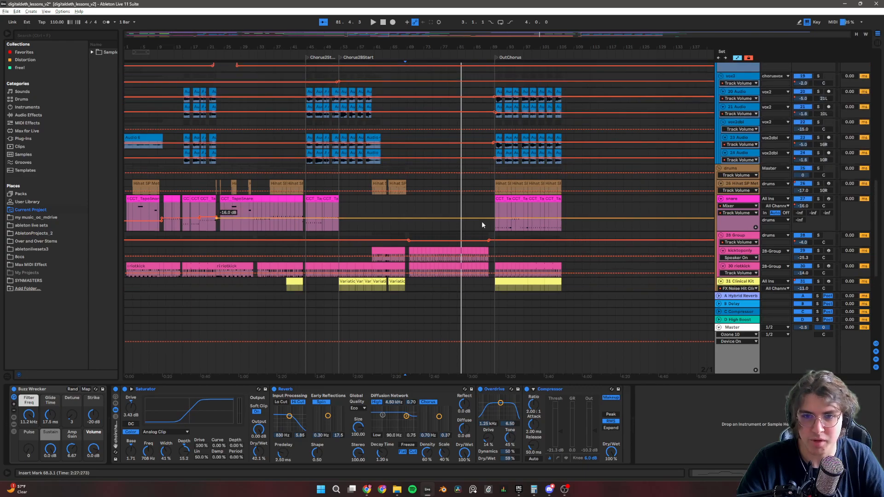
{"action": "scroll", "coordinate": [562, 217], "scroll_direction": "up", "scroll_amount": 3}
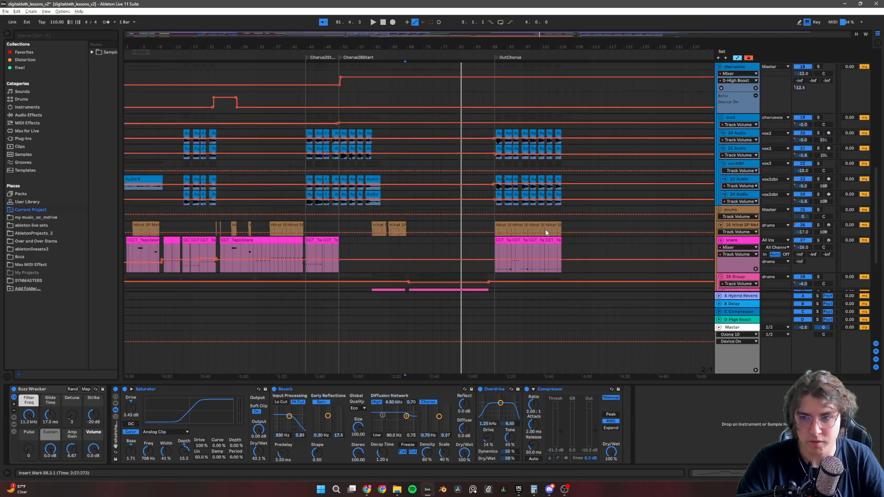
{"action": "scroll", "coordinate": [562, 235], "scroll_direction": "up", "scroll_amount": 10}
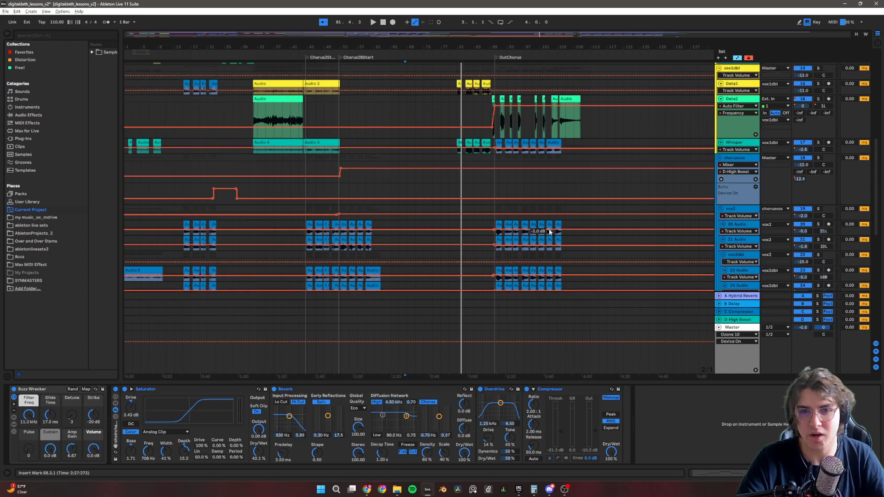
{"action": "scroll", "coordinate": [548, 231], "scroll_direction": "up", "scroll_amount": 3}
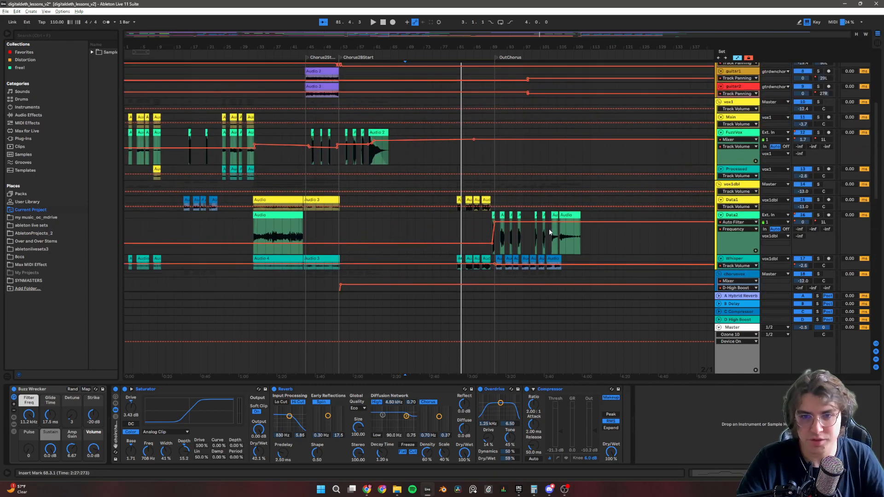
{"action": "scroll", "coordinate": [549, 228], "scroll_direction": "up", "scroll_amount": 10}
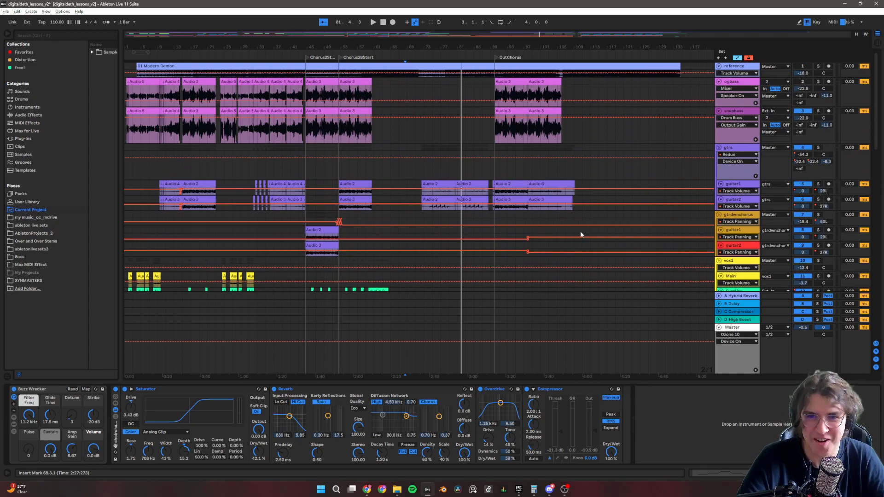
{"action": "scroll", "coordinate": [539, 197], "scroll_direction": "up", "scroll_amount": 10}
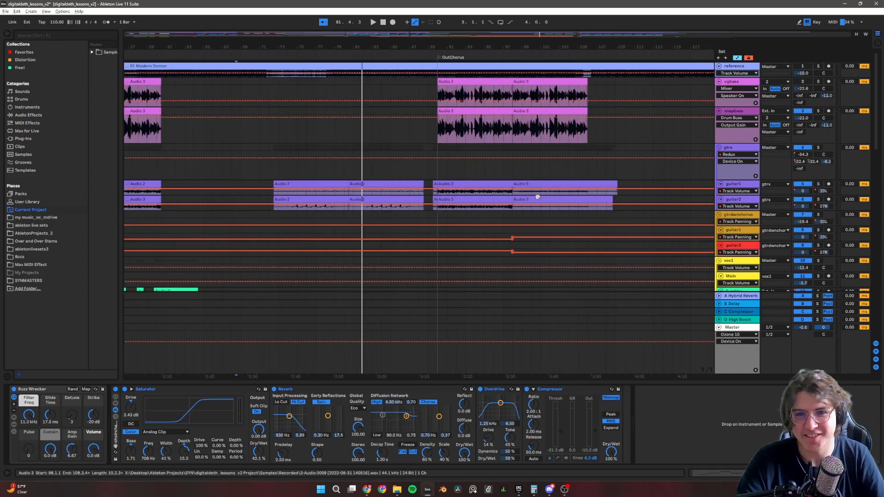
Play the gtrs group soloed from bar 98, unsolo it during playback, then stop and show its effects chain at bar 77.
{"action": "left_click", "coordinate": [398, 193]}
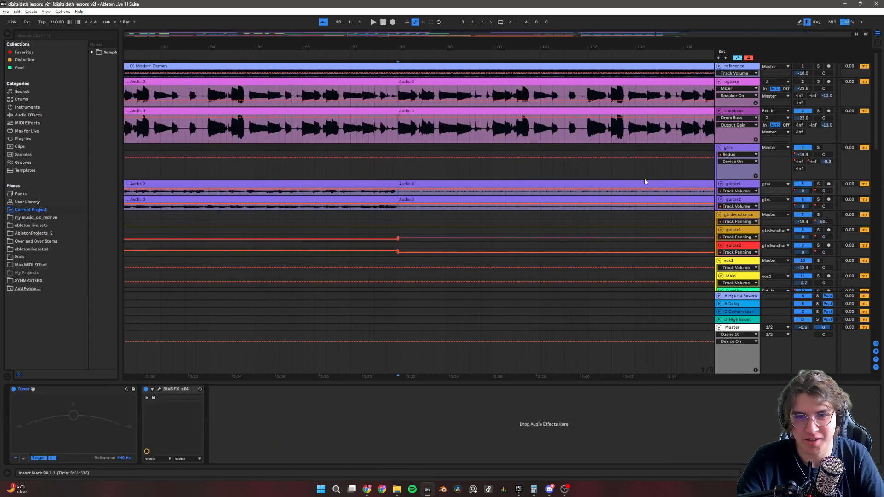
{"action": "left_click", "coordinate": [818, 148]}
{"action": "key", "text": "space"}
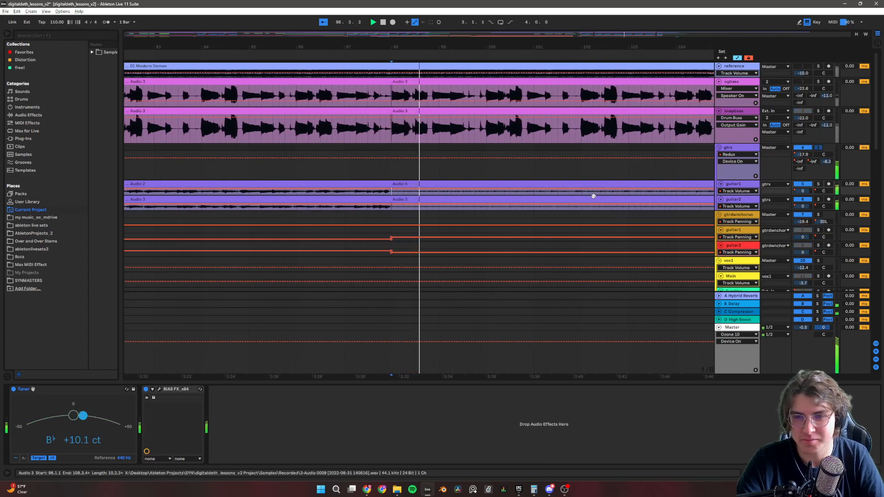
{"action": "scroll", "coordinate": [556, 201], "scroll_direction": "down", "scroll_amount": 5}
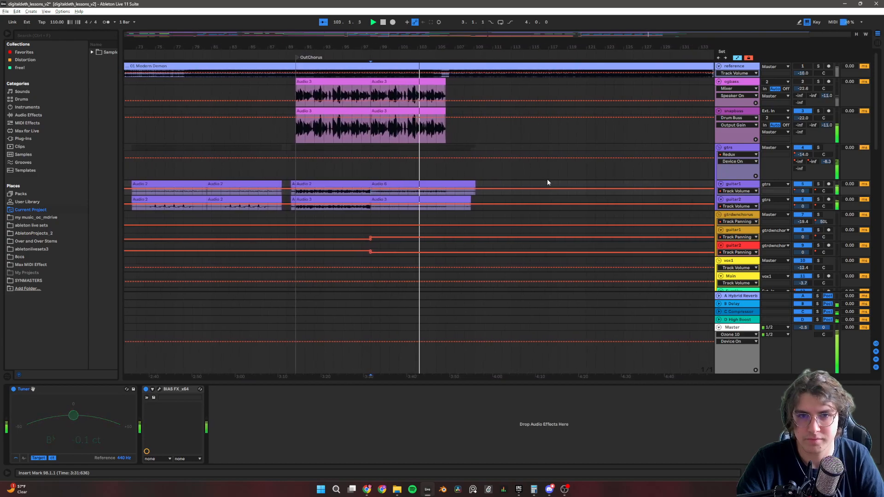
{"action": "scroll", "coordinate": [530, 193], "scroll_direction": "down", "scroll_amount": 4}
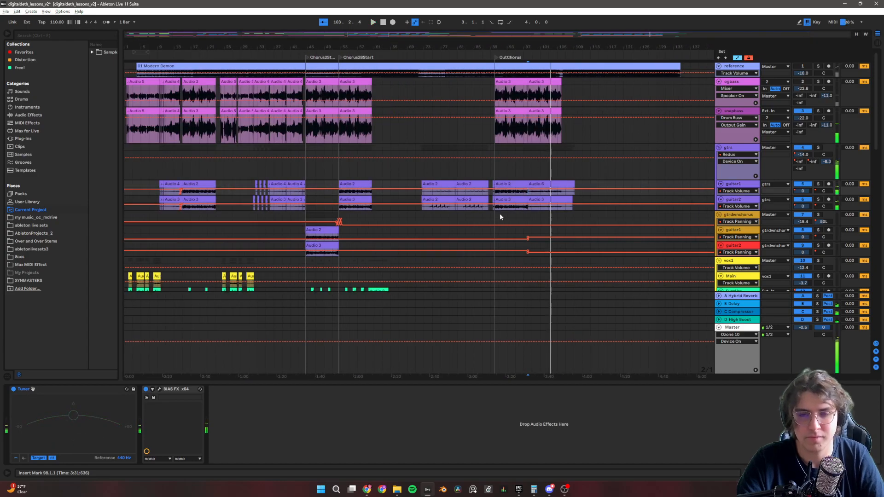
{"action": "key", "text": "space"}
{"action": "left_click", "coordinate": [439, 174]}
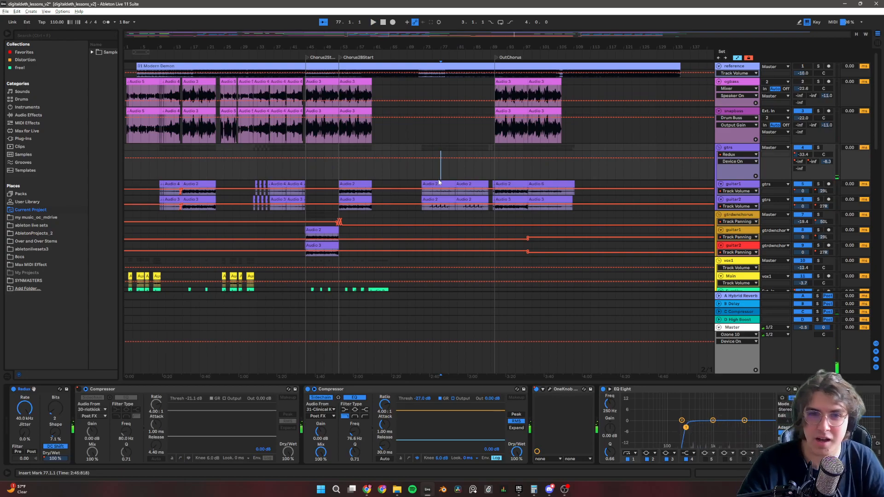
Pass over the remaining tracks to the end of the arrangement and show the Master track's device chain.
{"action": "scroll", "coordinate": [450, 228], "scroll_direction": "down", "scroll_amount": 10}
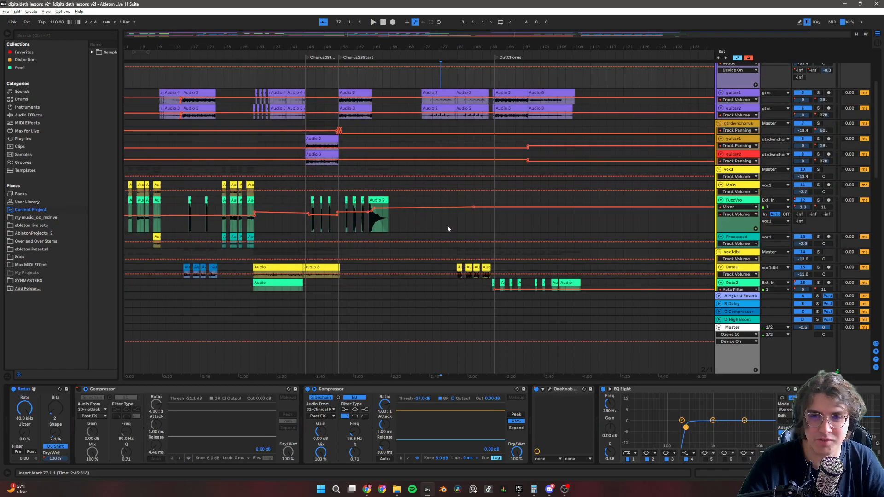
{"action": "scroll", "coordinate": [437, 234], "scroll_direction": "down", "scroll_amount": 5}
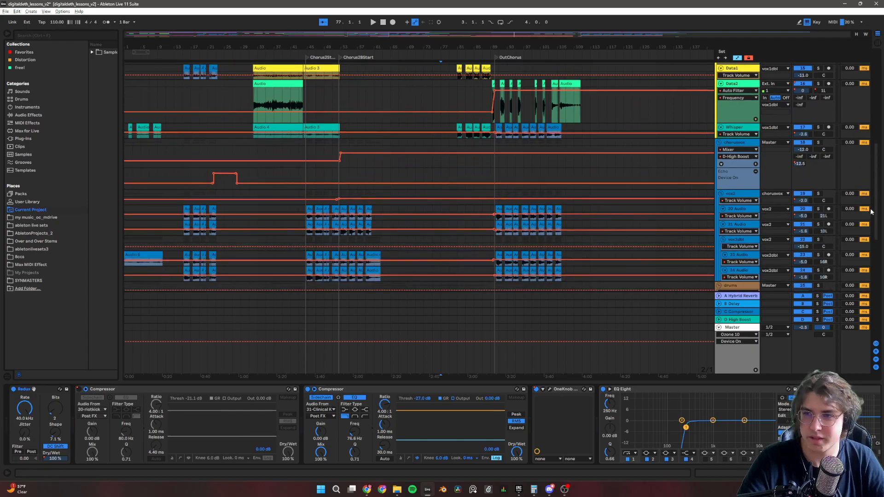
{"action": "left_click_drag", "start_coordinate": [877, 210], "coordinate": [878, 337]}
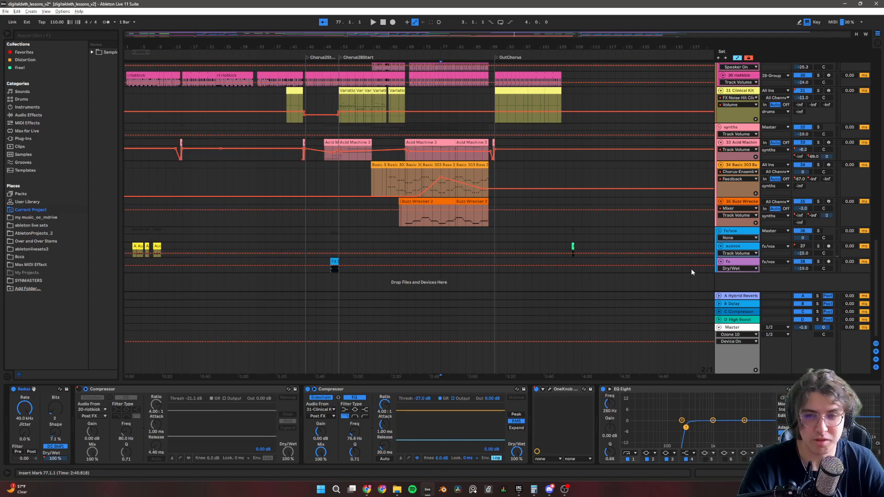
{"action": "left_click", "coordinate": [735, 327]}
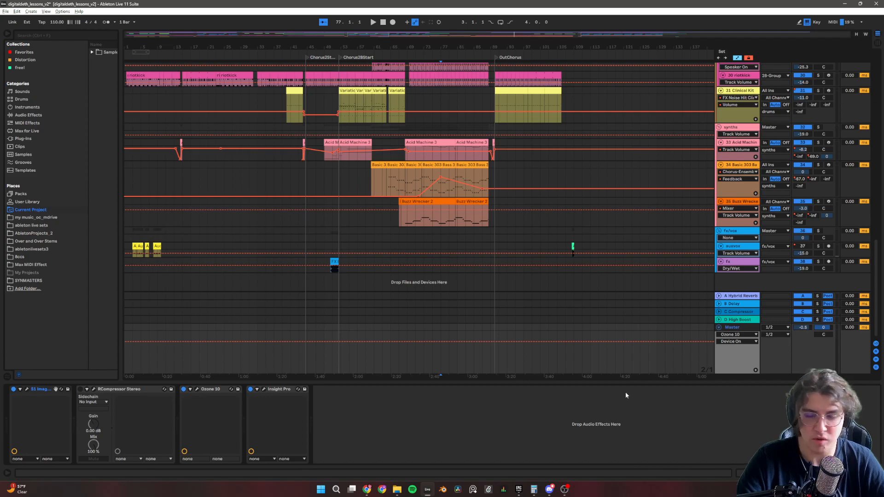
Examine the devices on the Hybrid Reverb, Delay, Compressor and High Boost return tracks, unfolding the High Boost track.
{"action": "left_click", "coordinate": [744, 297]}
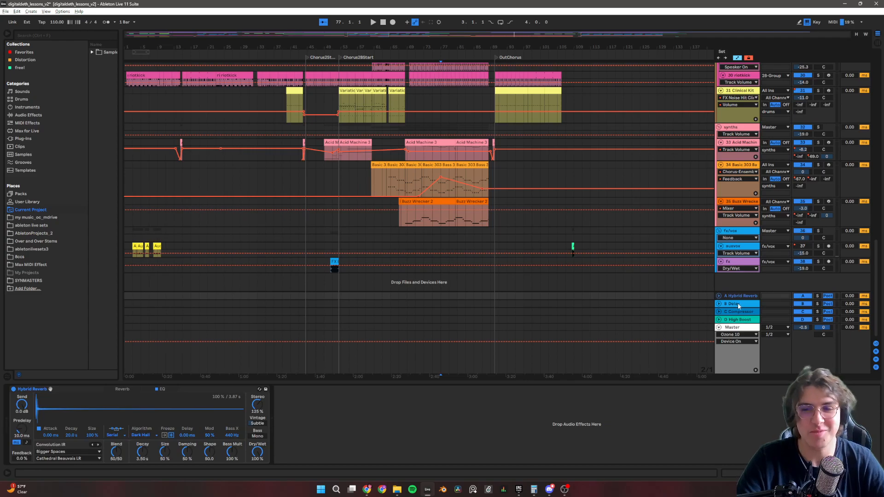
{"action": "left_click", "coordinate": [735, 305]}
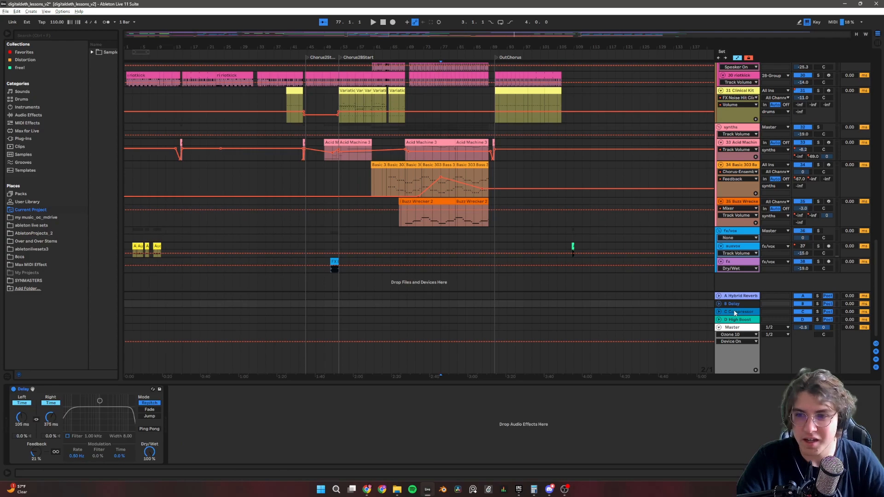
{"action": "left_click", "coordinate": [735, 312]}
{"action": "left_click", "coordinate": [729, 322]}
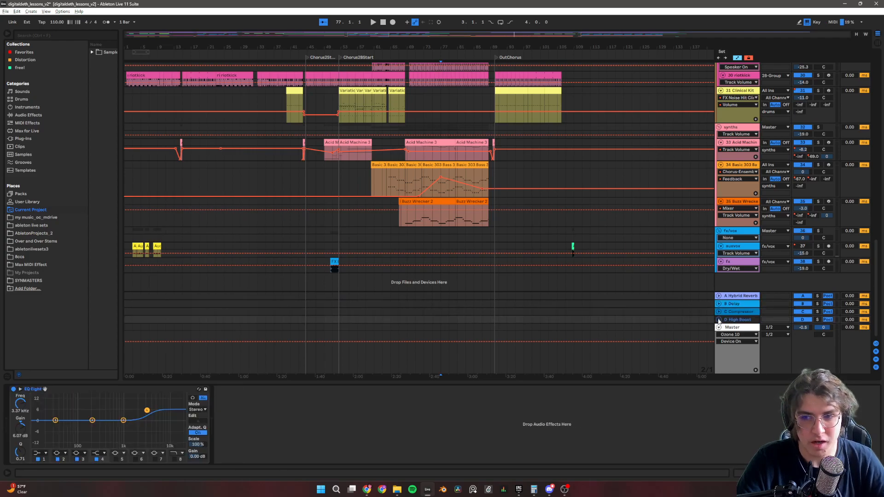
{"action": "left_click", "coordinate": [719, 321]}
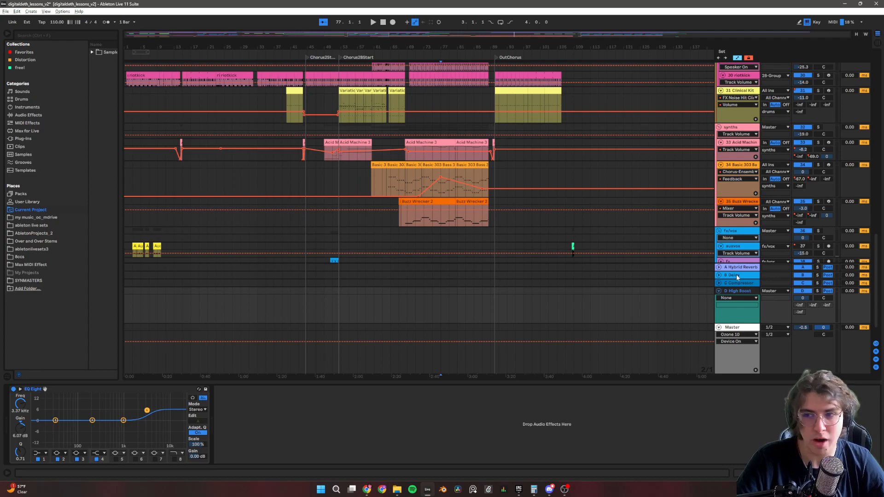
Look over the synth, drum and vocal tracks' sends, fold the High Boost return track, and return to the Master track's device chain.
{"action": "scroll", "coordinate": [783, 208], "scroll_direction": "up", "scroll_amount": 5}
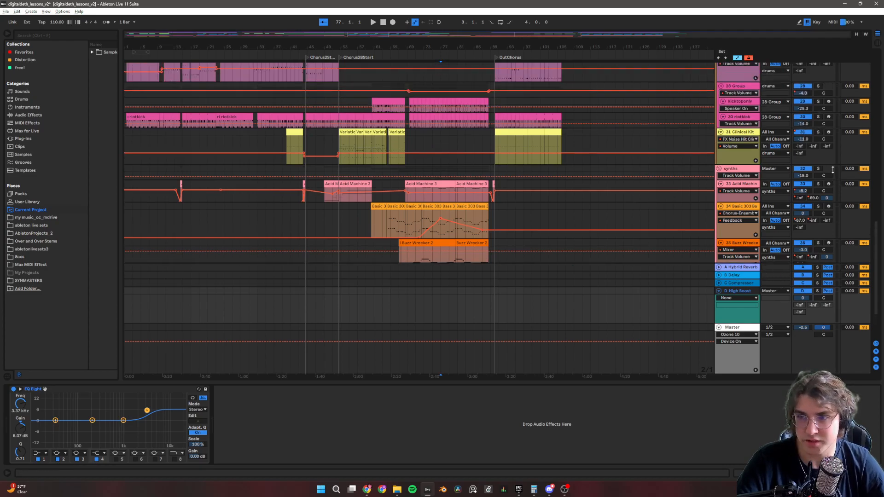
{"action": "scroll", "coordinate": [806, 175], "scroll_direction": "up", "scroll_amount": 8}
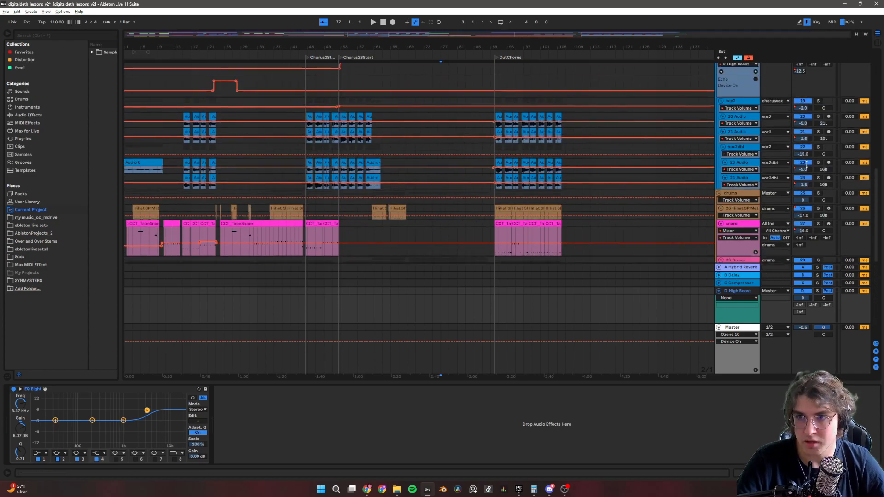
{"action": "scroll", "coordinate": [801, 185], "scroll_direction": "down", "scroll_amount": 5}
{"action": "scroll", "coordinate": [801, 186], "scroll_direction": "down", "scroll_amount": 5}
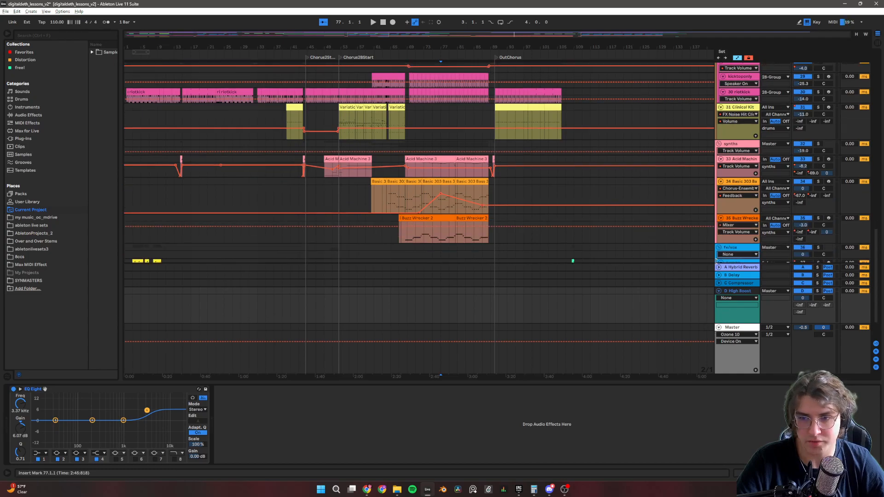
{"action": "left_click", "coordinate": [719, 247]}
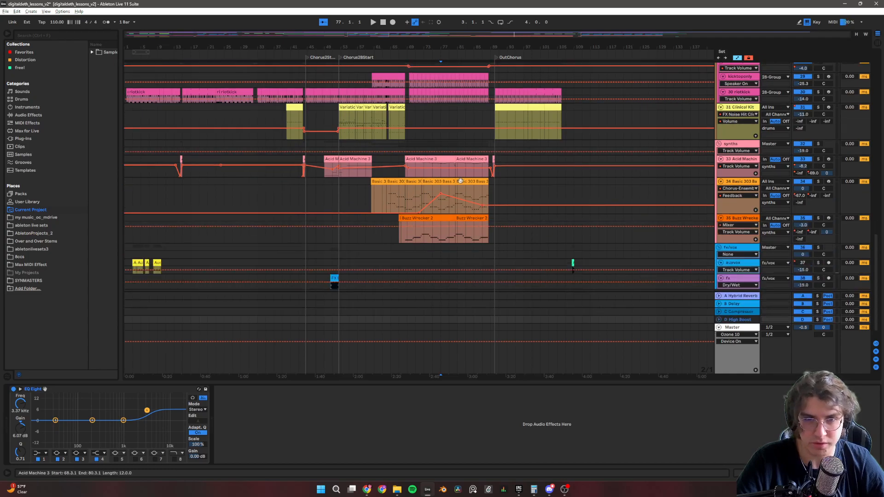
{"action": "left_click", "coordinate": [736, 328]}
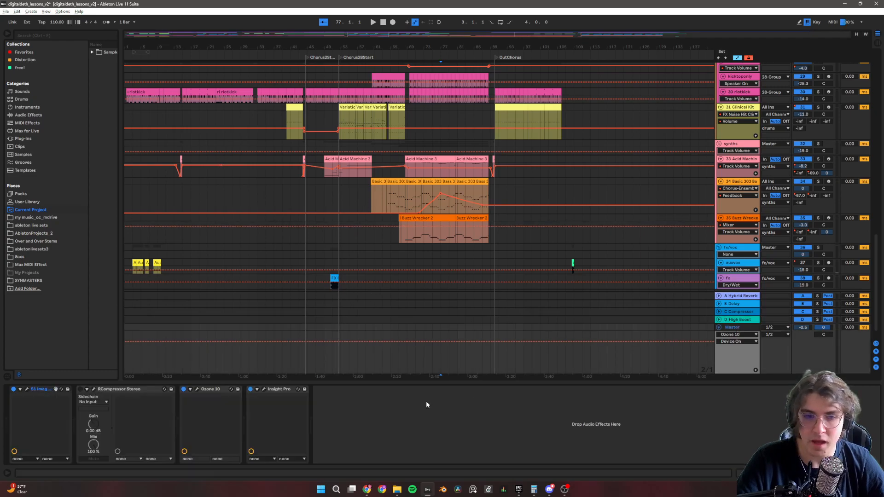
Examine the S1 Imager plug-in's stereo settings on the Master track and close its window.
{"action": "left_click", "coordinate": [26, 390]}
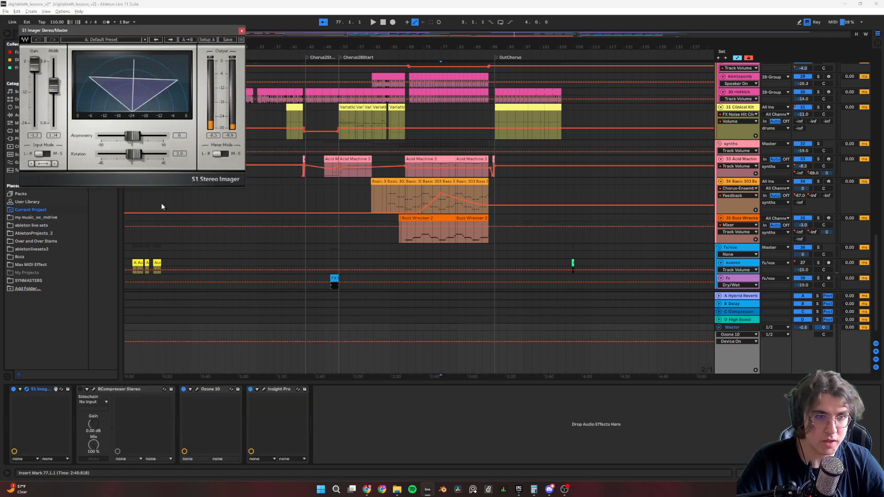
{"action": "left_click", "coordinate": [242, 30]}
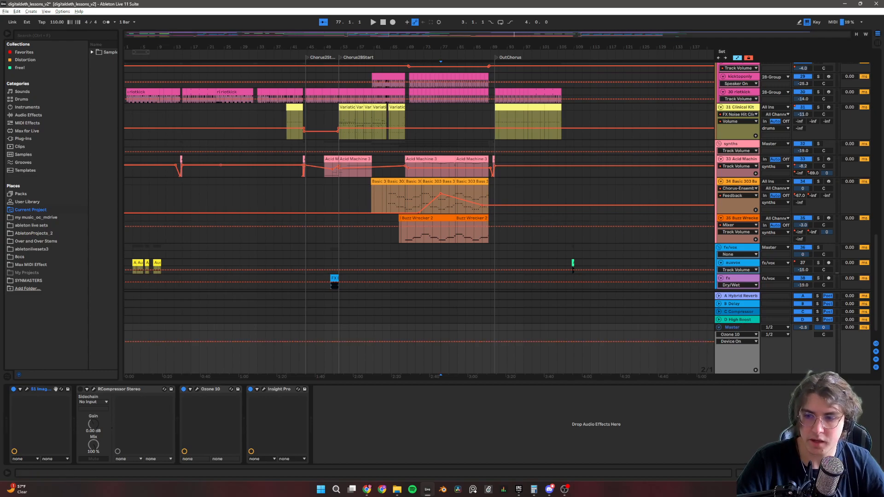
Look over all the mixer channels in Session View, return to the arrangement and go back up to the vocal tracks.
{"action": "key", "text": "Tab"}
{"action": "left_click_drag", "start_coordinate": [328, 378], "coordinate": [690, 393]}
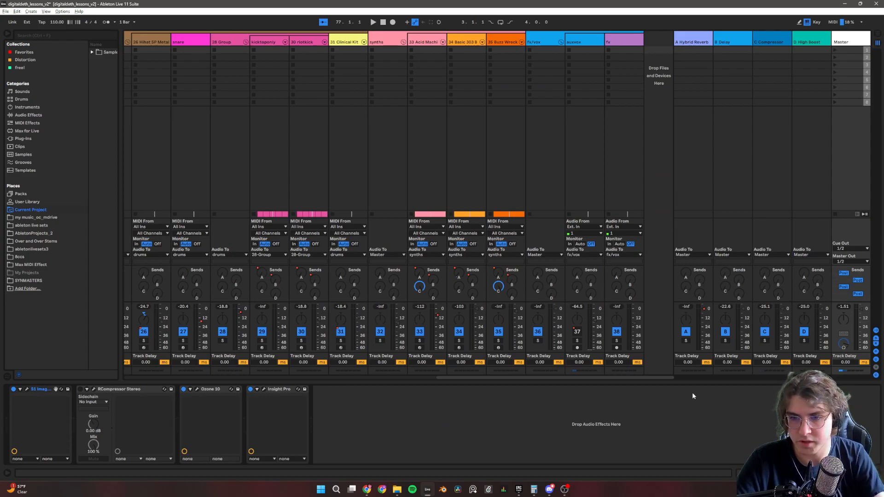
{"action": "left_click_drag", "start_coordinate": [646, 386], "coordinate": [319, 368]}
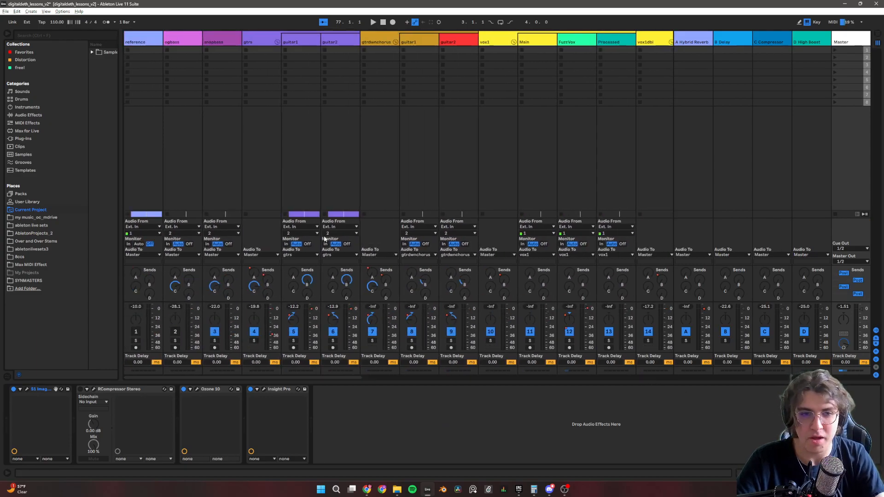
{"action": "key", "text": "Tab"}
{"action": "scroll", "coordinate": [329, 215], "scroll_direction": "up", "scroll_amount": 10}
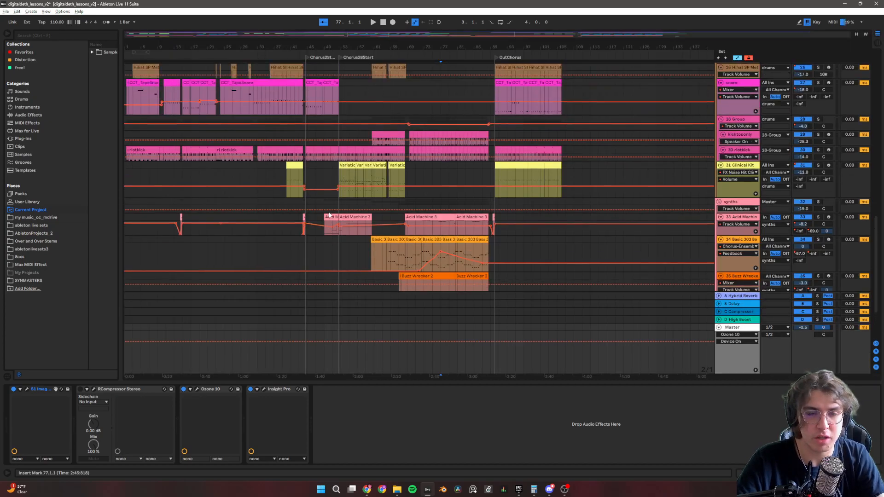
{"action": "scroll", "coordinate": [330, 215], "scroll_direction": "up", "scroll_amount": 12}
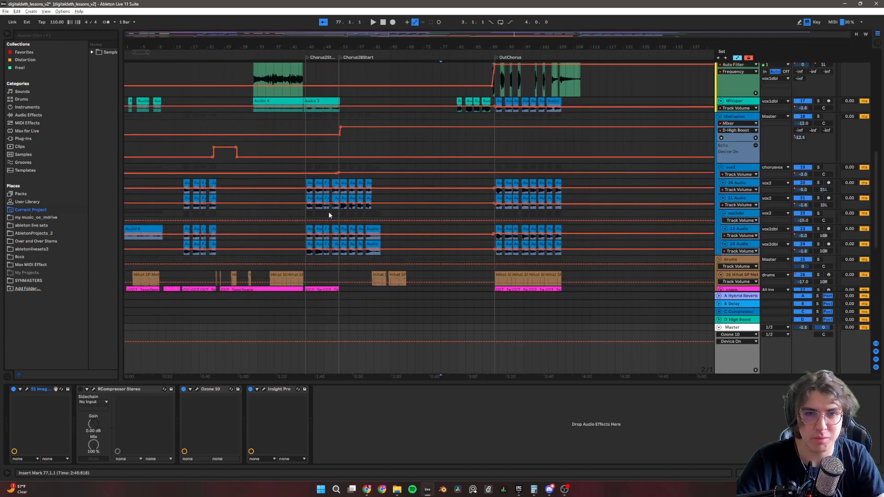